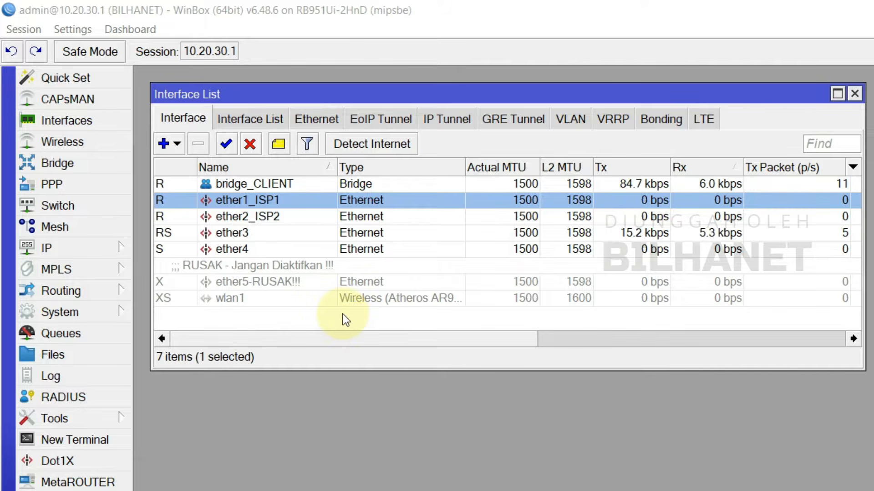
- Examine the ether1_ISP1 and ether2_ISP2 interfaces and compare their entries in the interface list
{"action": "left_click", "coordinate": [290, 219]}
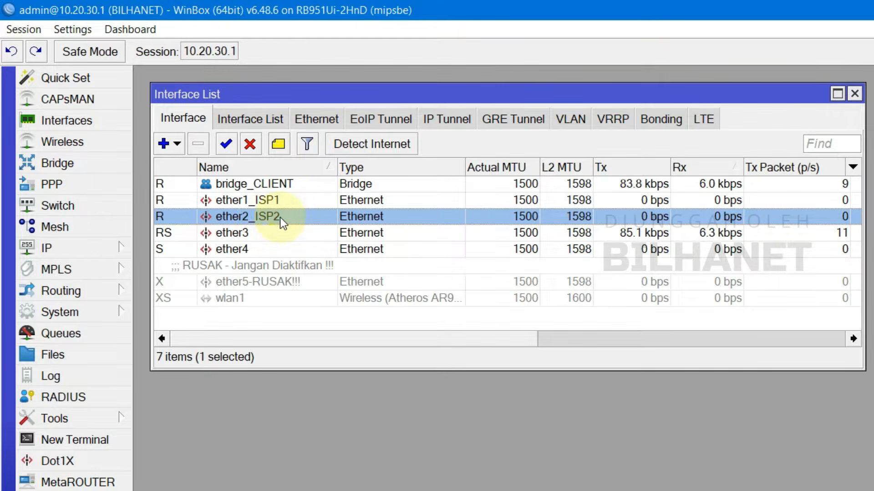
{"action": "left_click", "coordinate": [283, 203]}
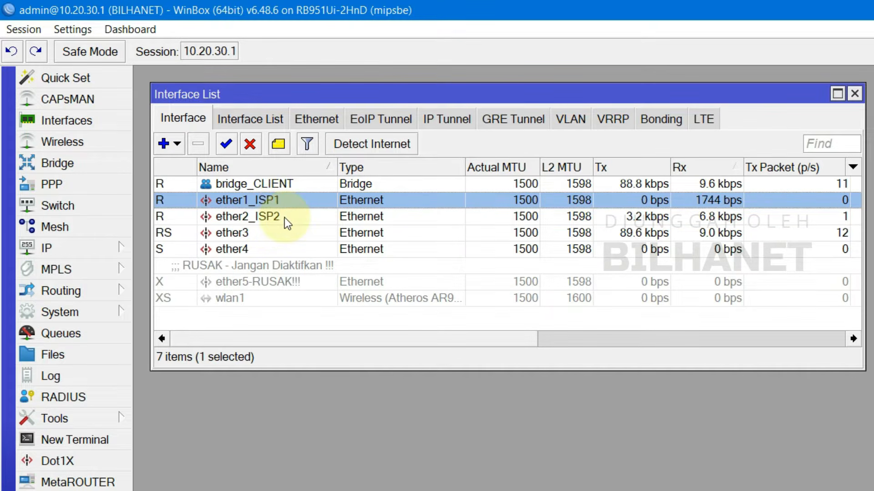
{"action": "left_click", "coordinate": [283, 217]}
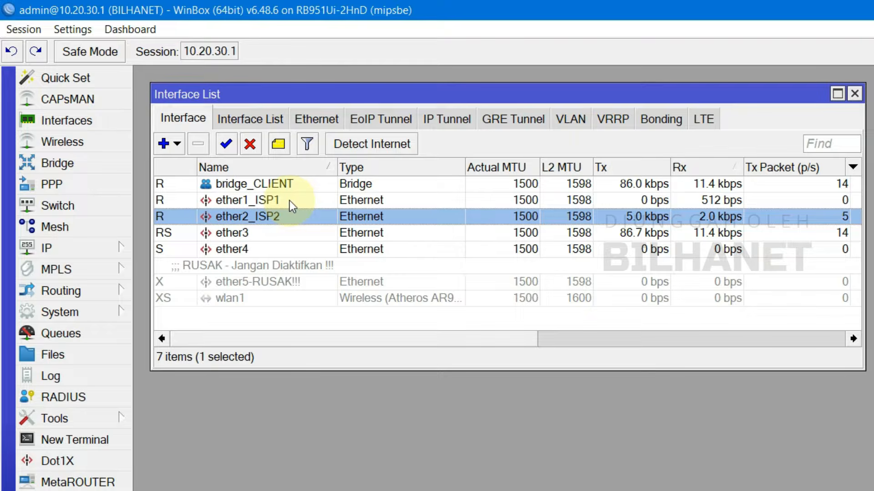
{"action": "left_click", "coordinate": [282, 205]}
{"action": "left_click", "coordinate": [288, 217]}
{"action": "left_click", "coordinate": [286, 202]}
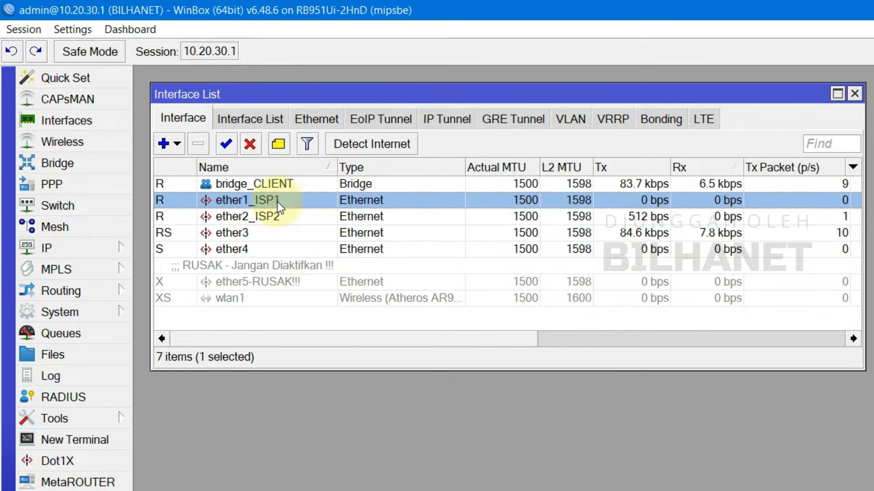
{"action": "left_click", "coordinate": [282, 218]}
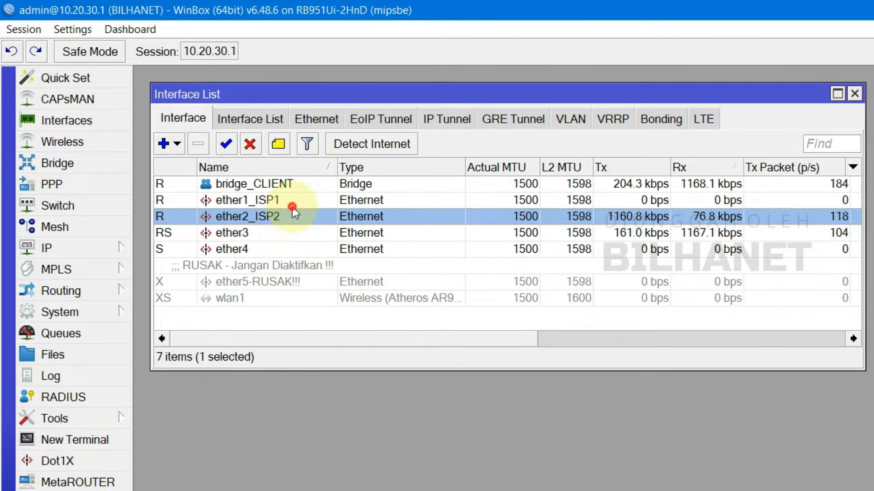
{"action": "left_click", "coordinate": [292, 205]}
{"action": "left_click", "coordinate": [293, 215]}
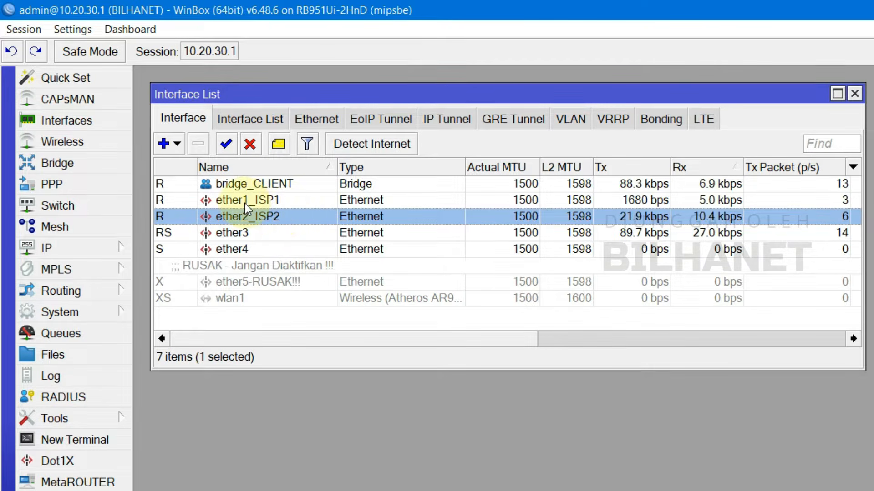
{"action": "left_click", "coordinate": [289, 201]}
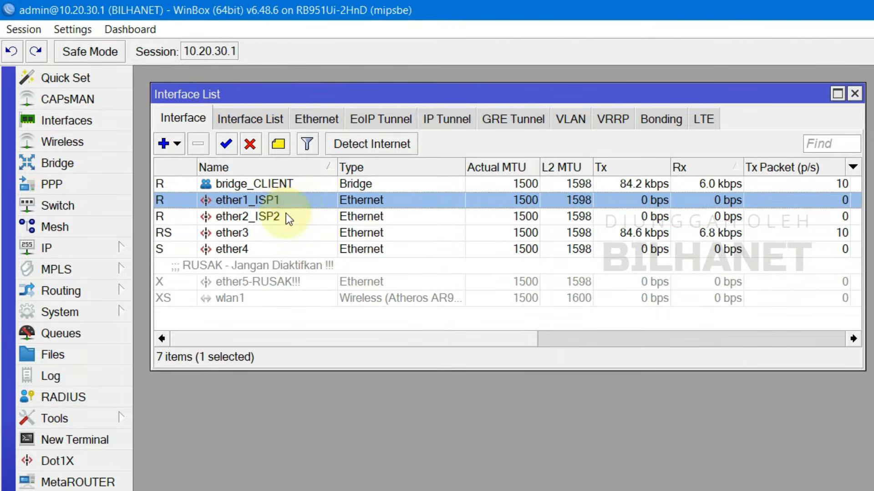
{"action": "left_click", "coordinate": [285, 213]}
{"action": "left_click", "coordinate": [292, 201]}
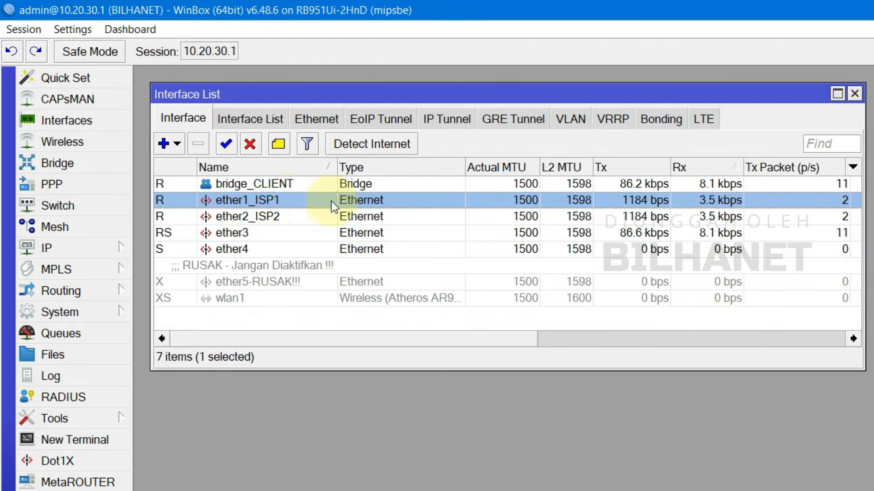
{"action": "left_click", "coordinate": [279, 219]}
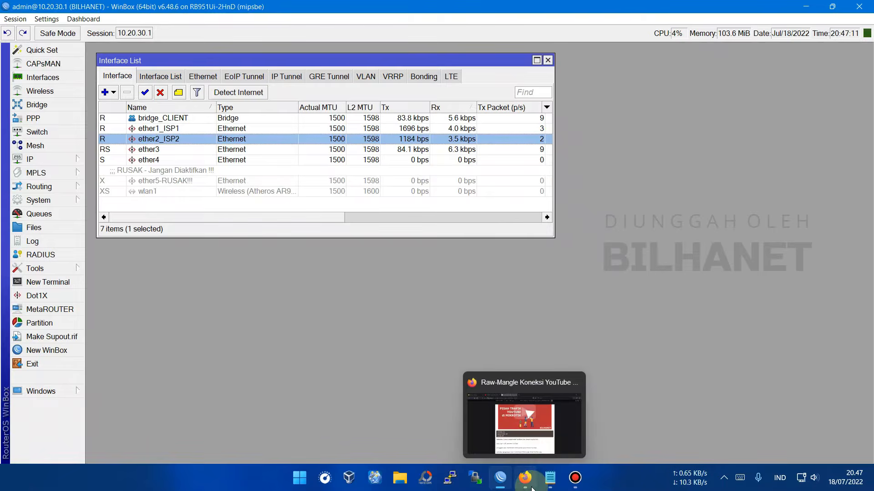
- Switch to Firefox and view the YouTube playlist MIKROTIK FAILOVER & ROUTING TRAFIK
{"action": "left_click", "coordinate": [531, 489]}
{"action": "left_click", "coordinate": [190, 9]}
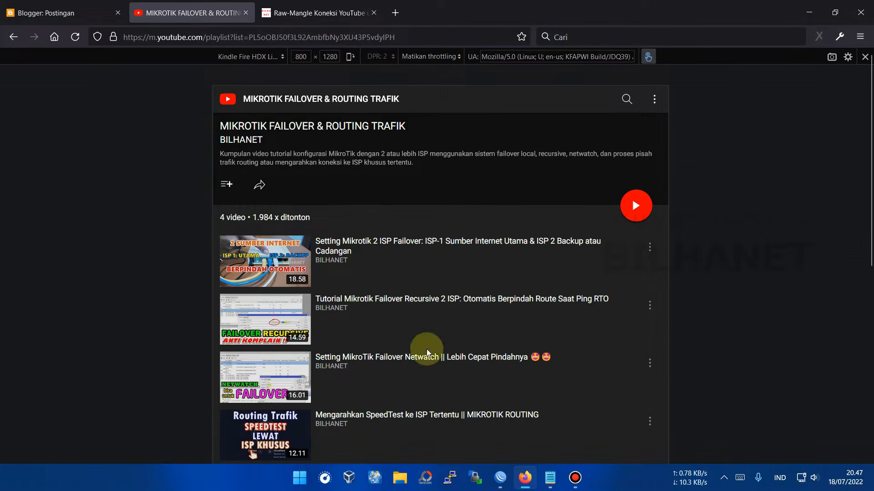
- Switch back to WinBox and open the firewall's address lists
{"action": "left_click", "coordinate": [504, 478]}
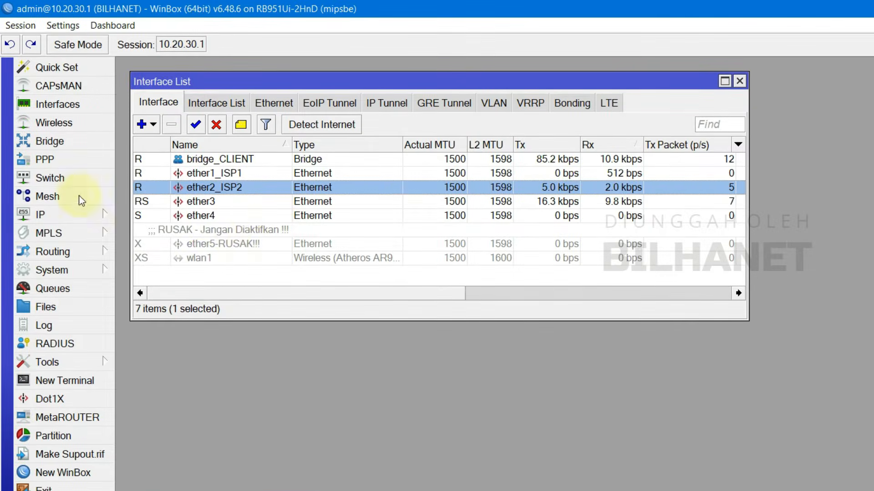
{"action": "left_click", "coordinate": [44, 215]}
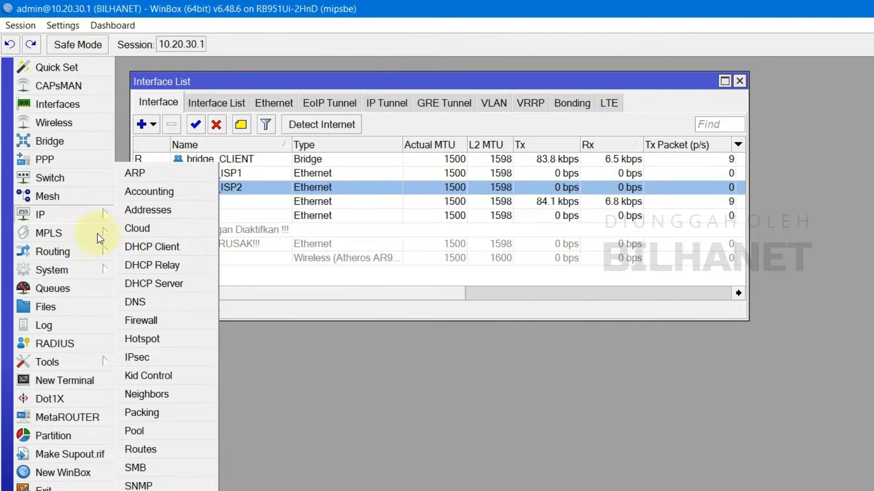
{"action": "left_click", "coordinate": [145, 323]}
{"action": "left_click", "coordinate": [161, 296]}
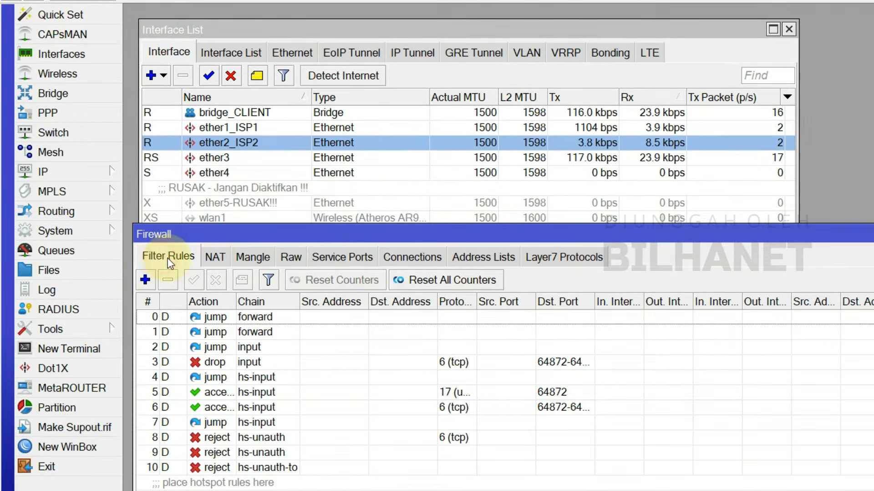
{"action": "left_click", "coordinate": [500, 258]}
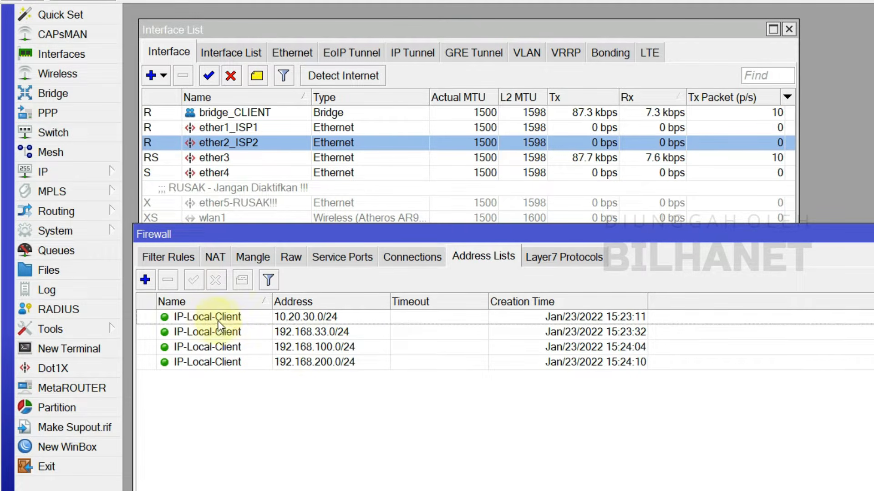
- Add the comment Hotspot to the IP-Local-Client address list entry for 10.20.30.0/24
{"action": "left_click", "coordinate": [310, 317]}
{"action": "double_click", "coordinate": [313, 318]}
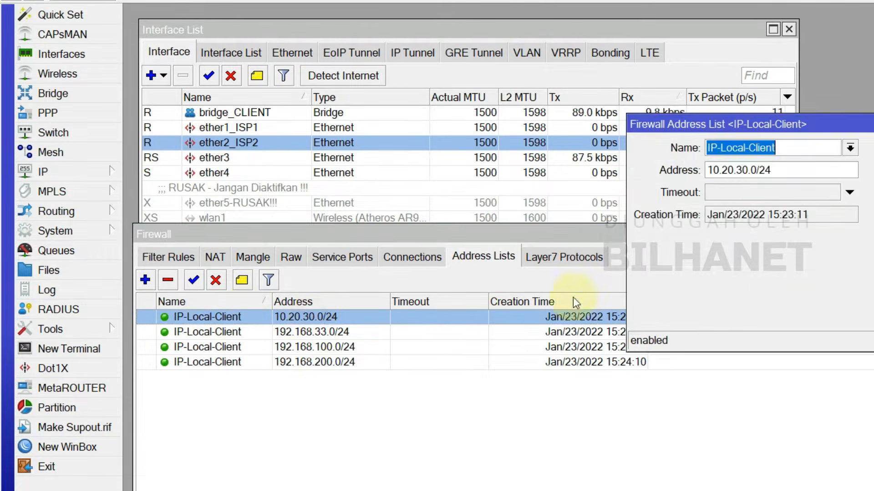
{"action": "left_click", "coordinate": [833, 214]}
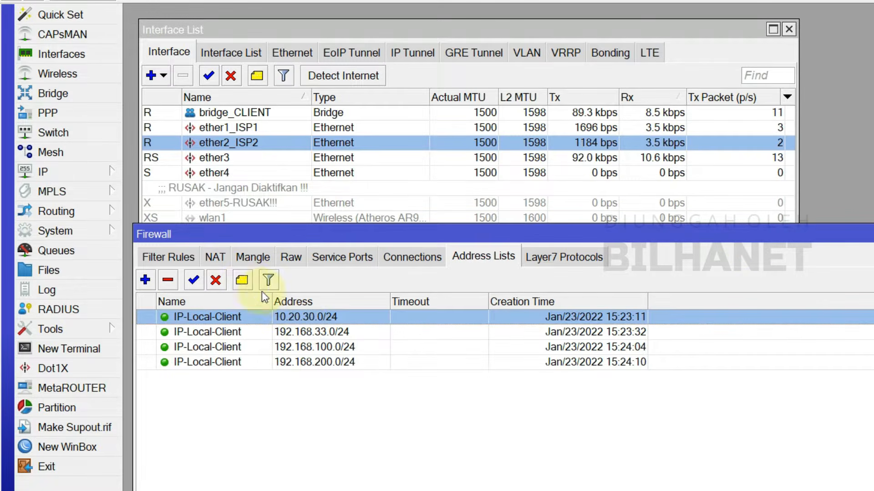
{"action": "left_click", "coordinate": [241, 280]}
{"action": "type", "text": "Hots"}
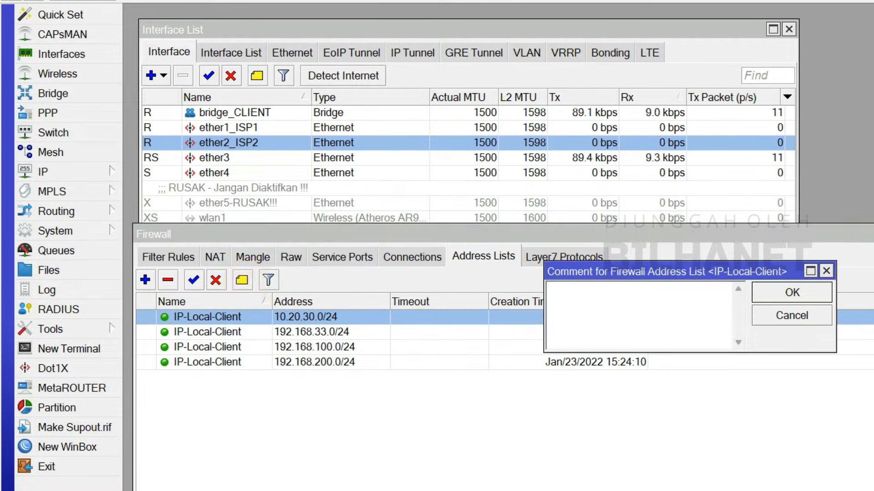
{"action": "type", "text": "pot"}
{"action": "key", "text": "Return"}
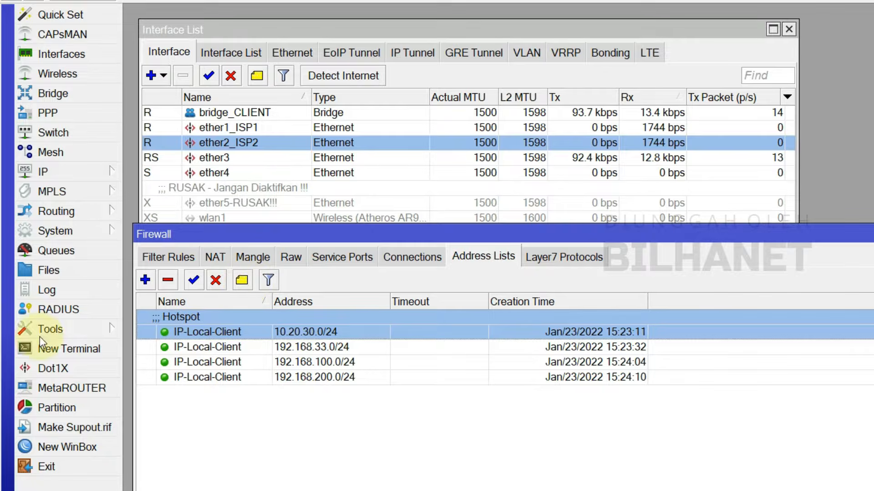
- Add the comment PPPoE to the IP-Local-Client address list entry for 192.168.33.0/24
{"action": "left_click", "coordinate": [291, 348]}
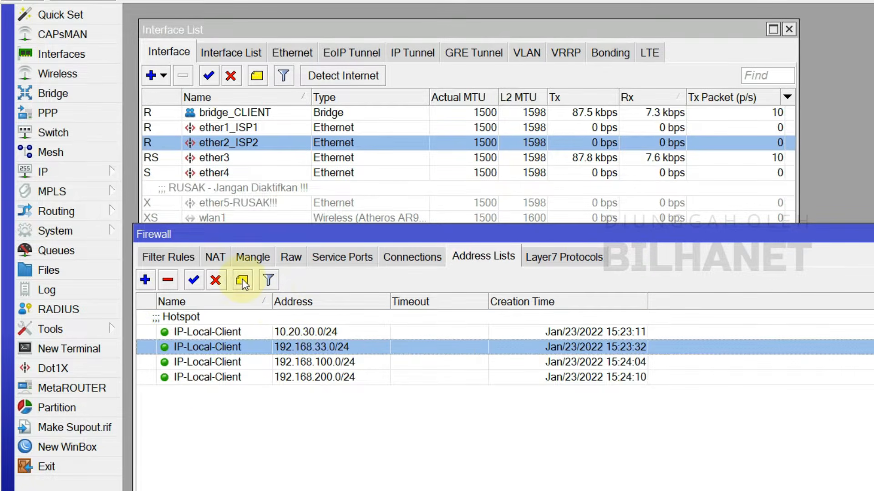
{"action": "left_click", "coordinate": [242, 279]}
{"action": "type", "text": "PPp"}
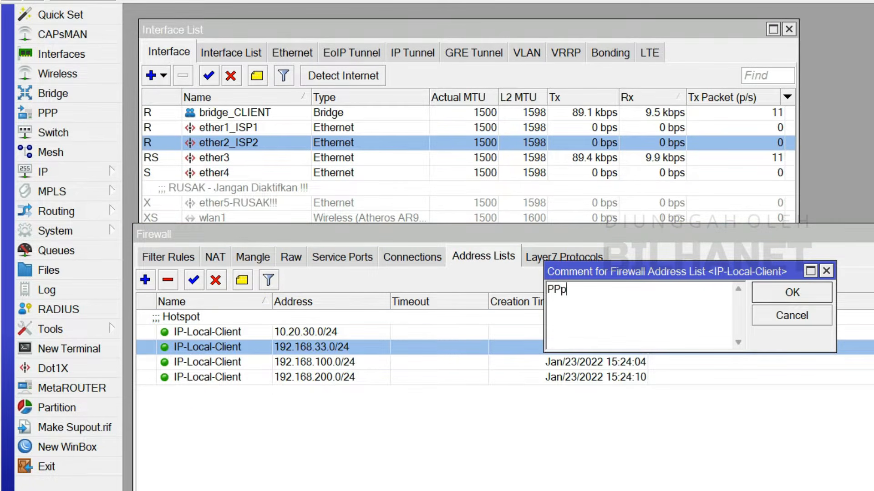
{"action": "type", "text": "PoE"}
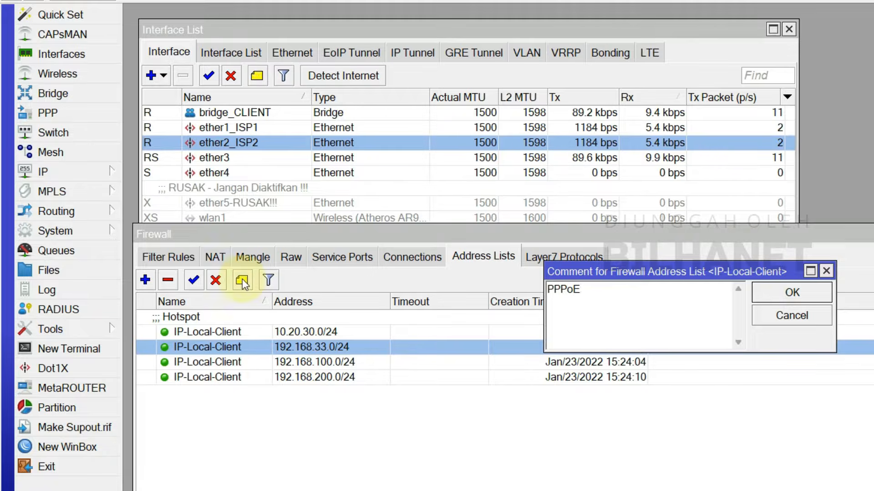
{"action": "key", "text": "Return"}
- Add the comment ISP 1 to the IP-Local-Client address list entry for 192.168.100.0/24
{"action": "left_click", "coordinate": [314, 377]}
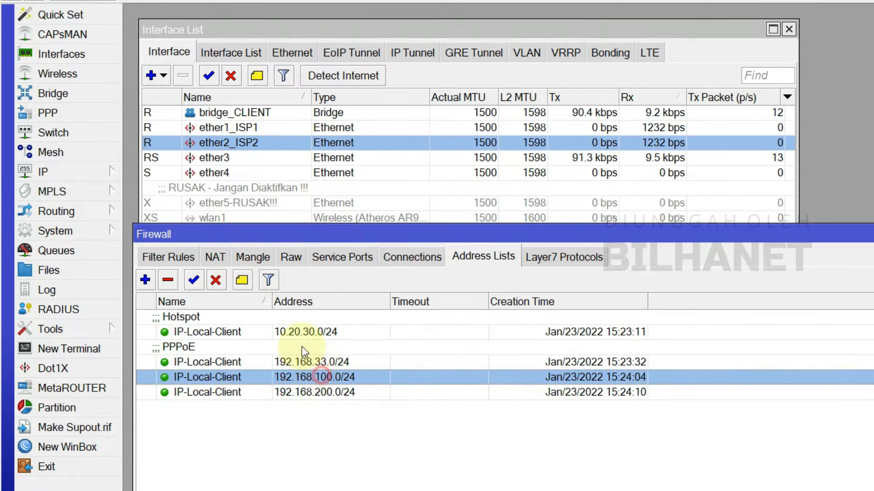
{"action": "left_click", "coordinate": [242, 279]}
{"action": "type", "text": "ISP 1"}
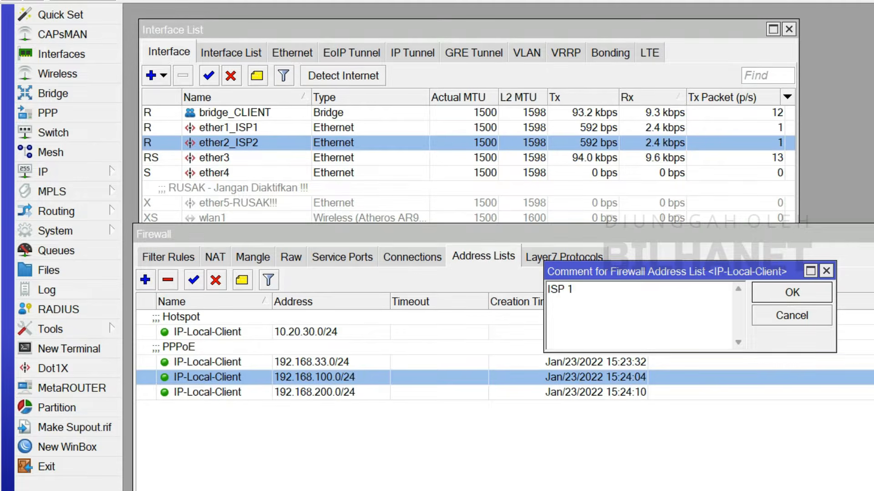
{"action": "key", "text": "Return"}
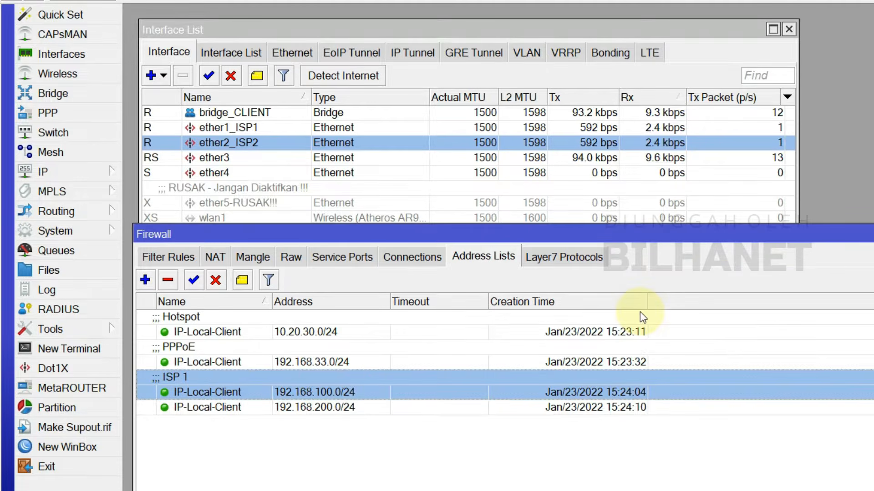
- Add the comment ISP 2 to the IP-Local-Client address list entry for 192.168.200.0/24
{"action": "left_click", "coordinate": [349, 408]}
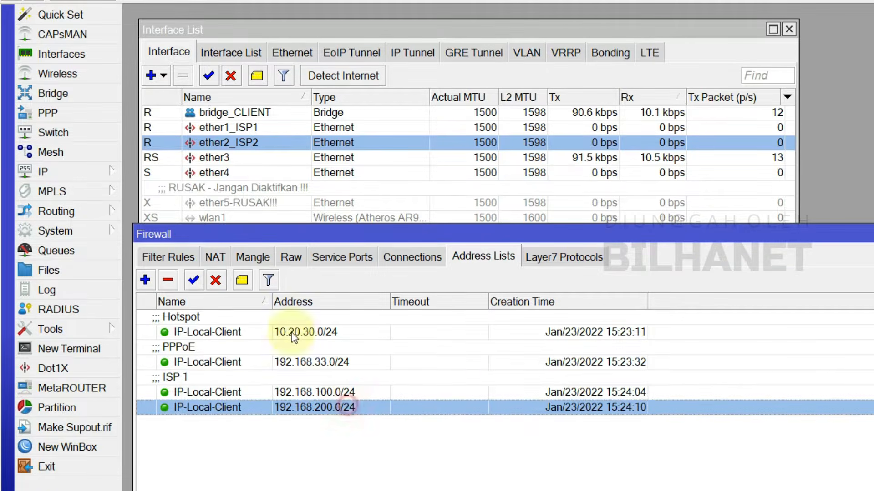
{"action": "left_click", "coordinate": [241, 279]}
{"action": "type", "text": "IS"}
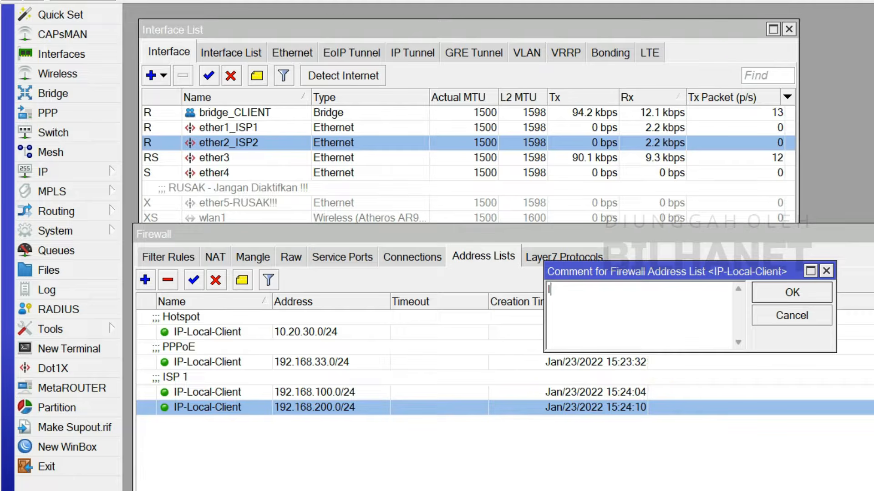
{"action": "type", "text": "P 2"}
{"action": "key", "text": "Return"}
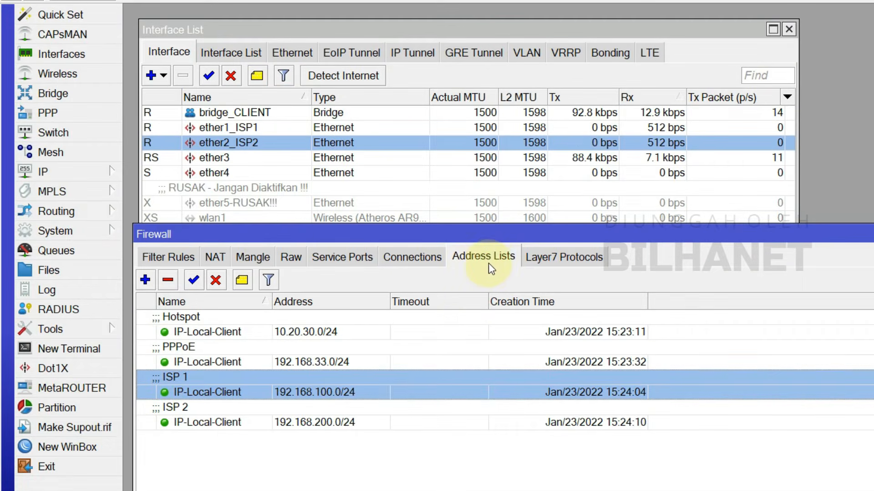
{"action": "left_click", "coordinate": [333, 336]}
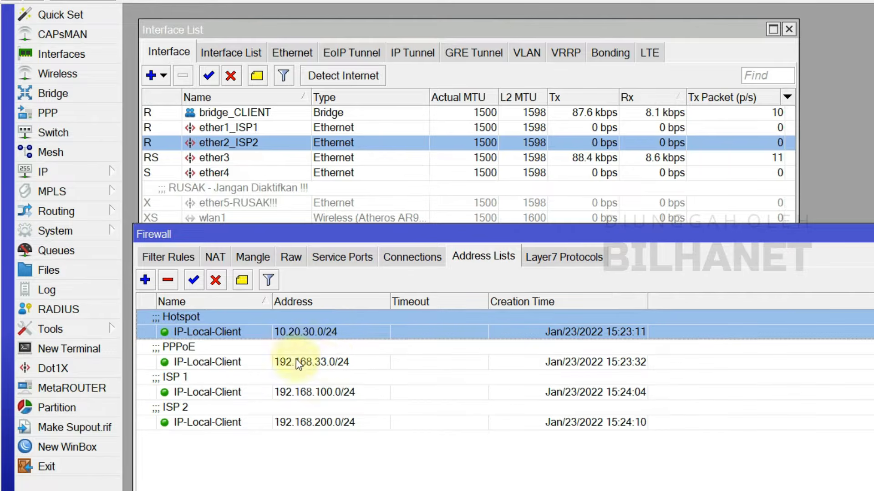
{"action": "left_click", "coordinate": [321, 362]}
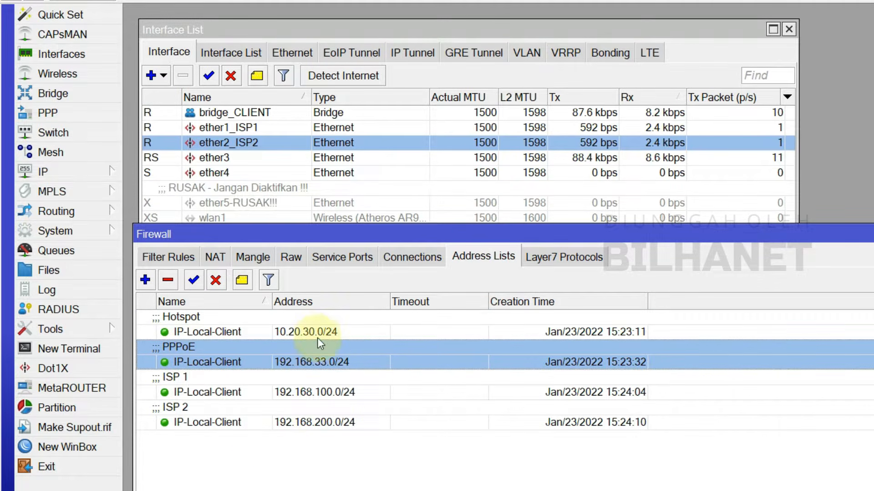
{"action": "left_click", "coordinate": [318, 334]}
{"action": "left_click", "coordinate": [321, 361]}
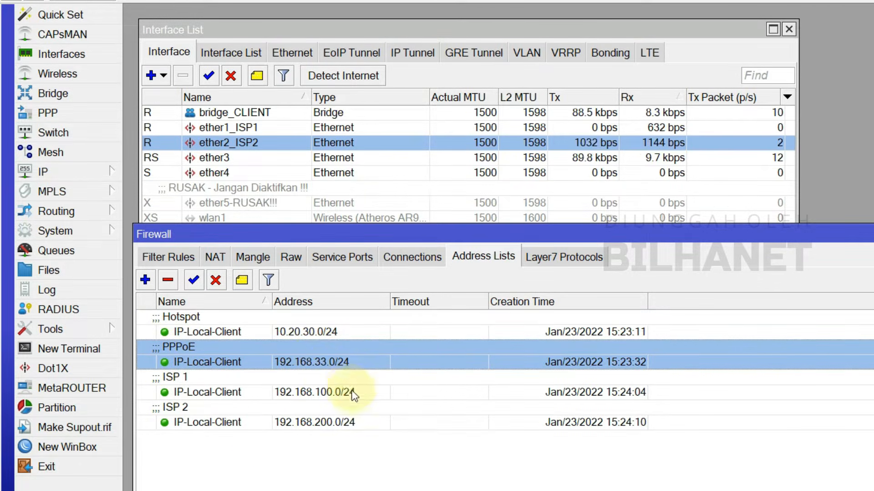
{"action": "left_click", "coordinate": [145, 280]}
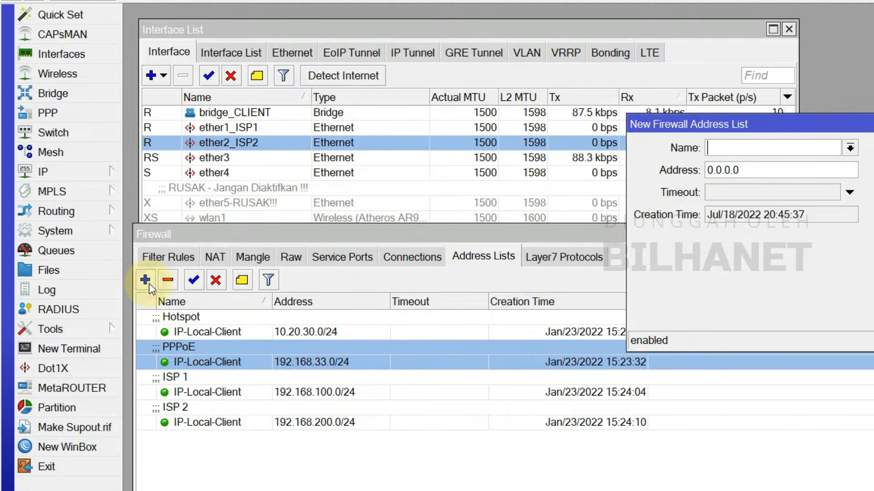
{"action": "left_click", "coordinate": [850, 148]}
{"action": "left_click", "coordinate": [744, 164]}
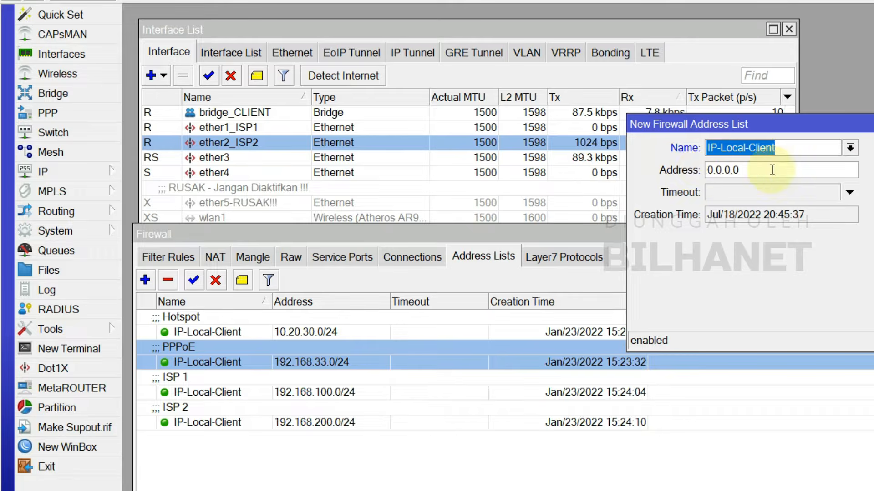
{"action": "left_click", "coordinate": [717, 171]}
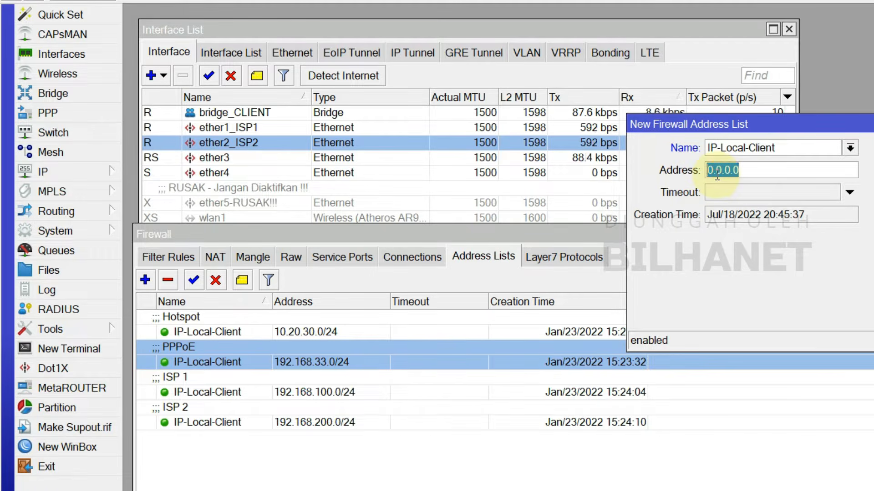
{"action": "key", "text": "Escape"}
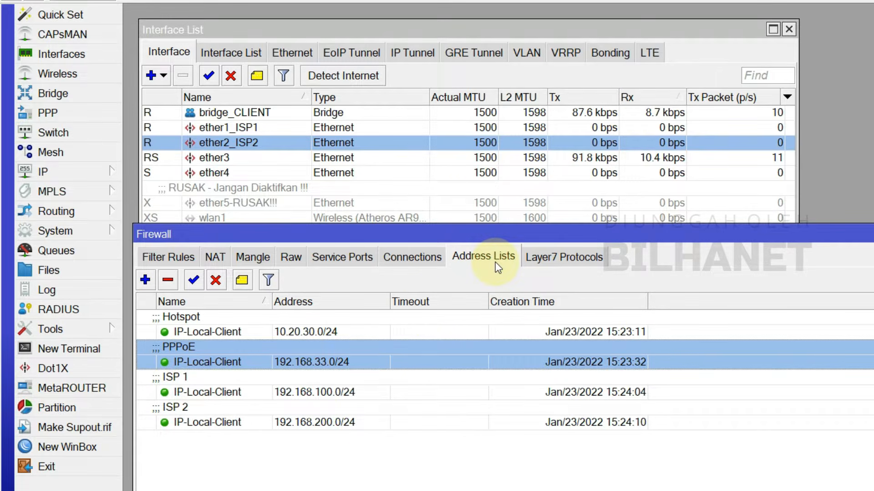
- Start a new mangle rule in the prerouting chain with IP-Local-Client as the source address list
{"action": "left_click", "coordinate": [267, 261]}
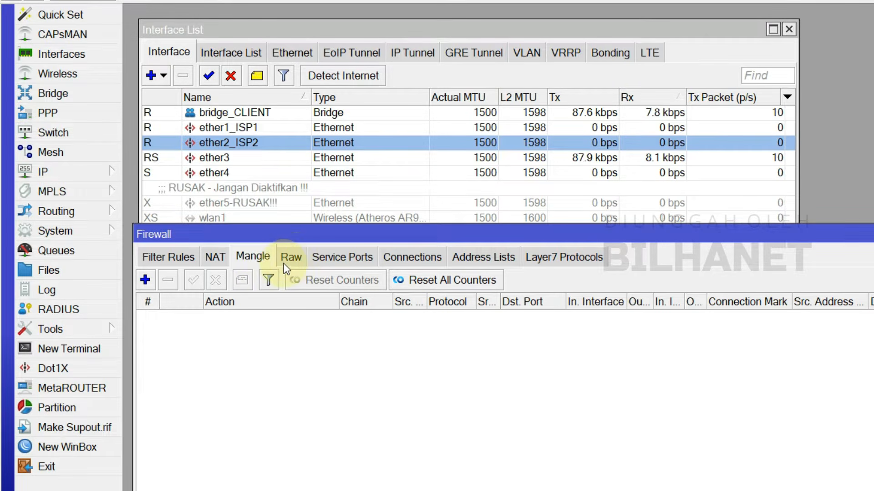
{"action": "left_click", "coordinate": [296, 257]}
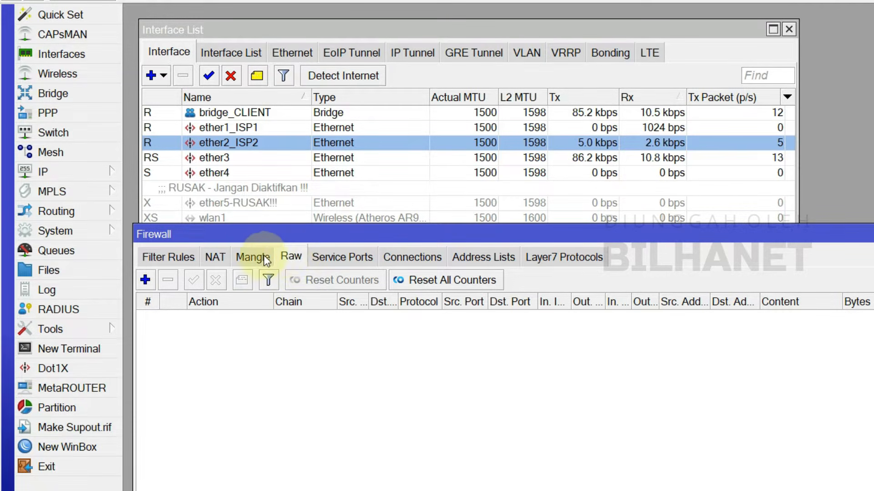
{"action": "left_click", "coordinate": [252, 258]}
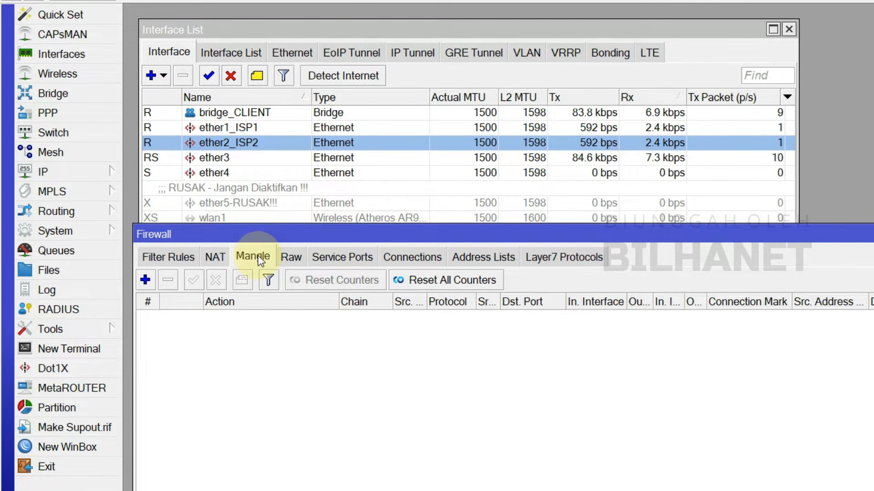
{"action": "left_click", "coordinate": [145, 280]}
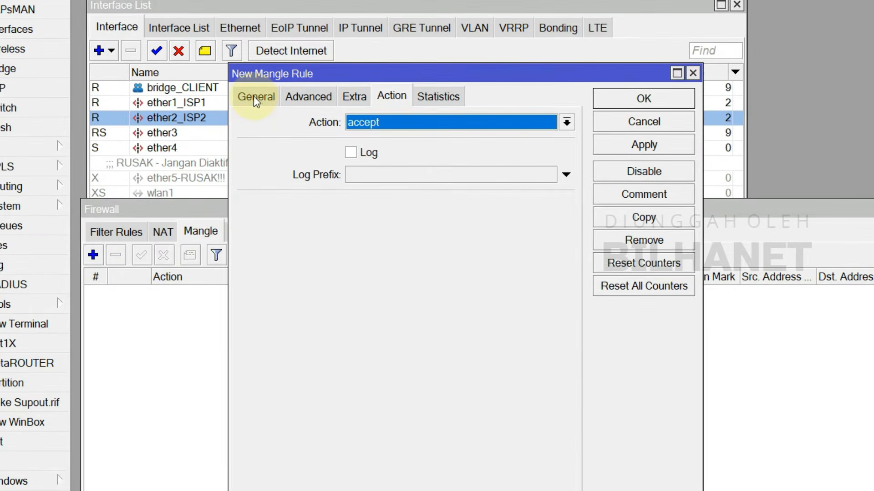
{"action": "left_click", "coordinate": [253, 96]}
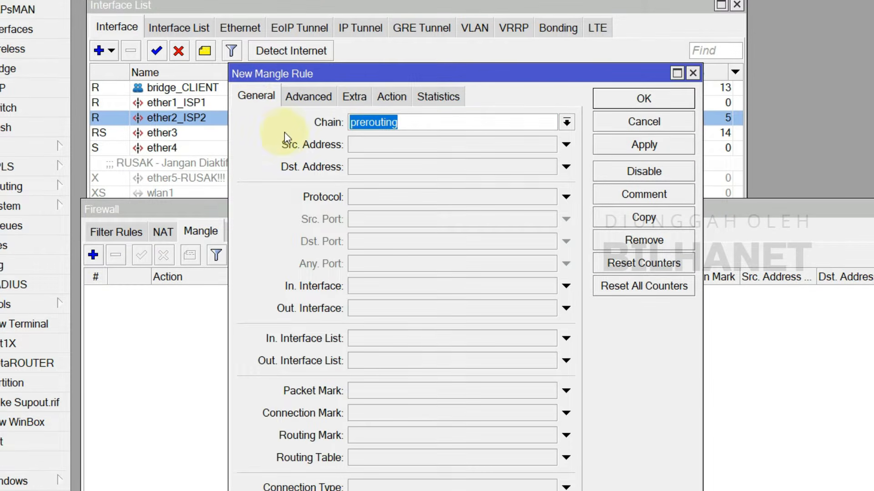
{"action": "left_click", "coordinate": [388, 122]}
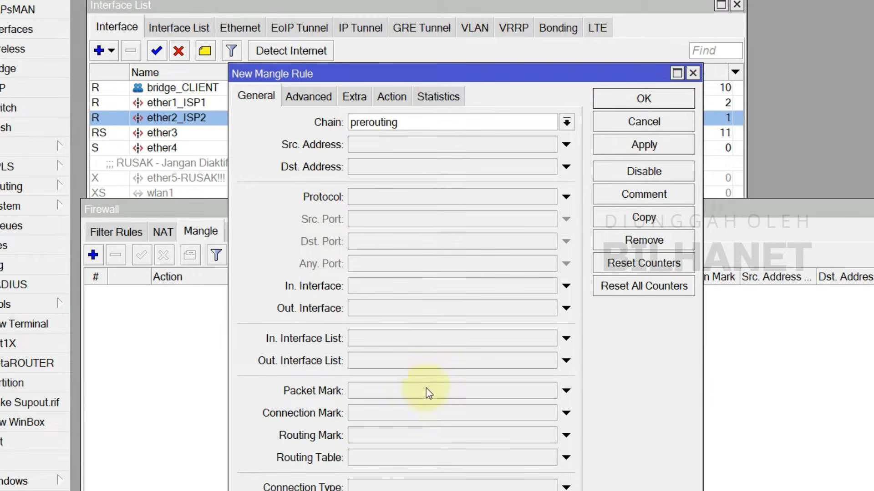
{"action": "left_click", "coordinate": [310, 97]}
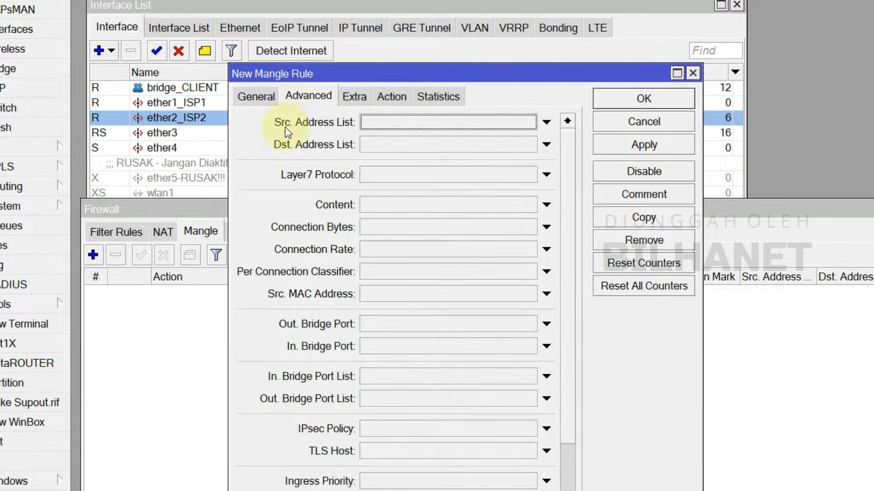
{"action": "left_click", "coordinate": [389, 122]}
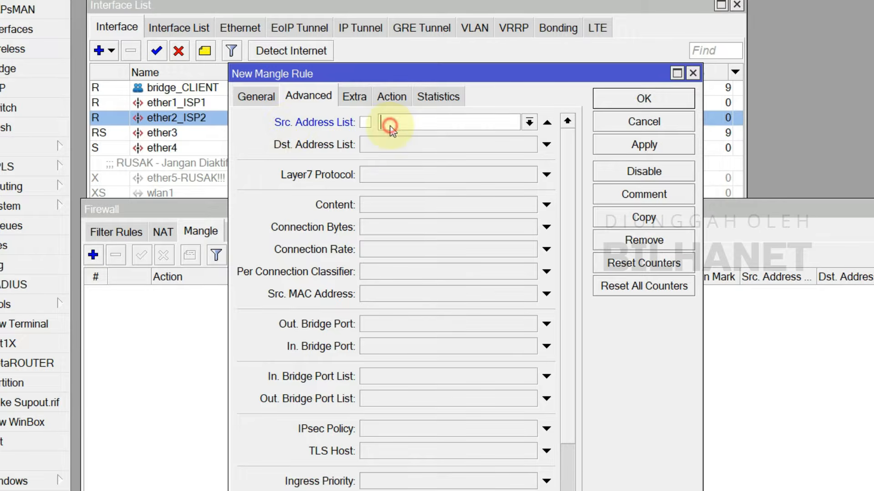
{"action": "left_click", "coordinate": [529, 122]}
{"action": "left_click", "coordinate": [418, 139]}
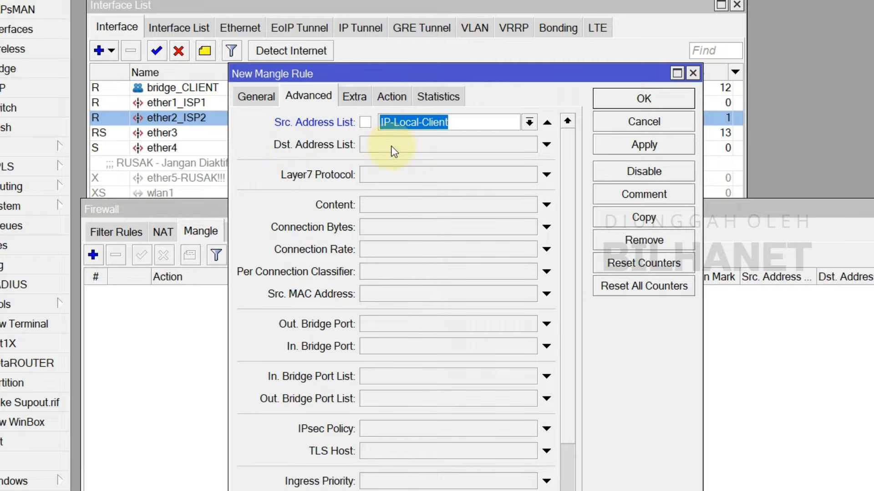
- Set the mangle rule's destination address list to anything except IP-Local-Client by negating the match
{"action": "left_click", "coordinate": [369, 146]}
{"action": "left_click", "coordinate": [365, 146]}
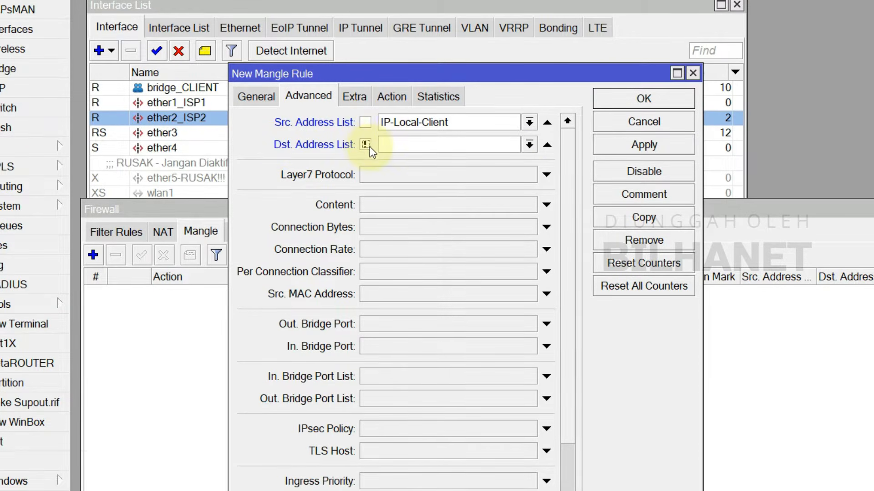
{"action": "left_click", "coordinate": [528, 145]}
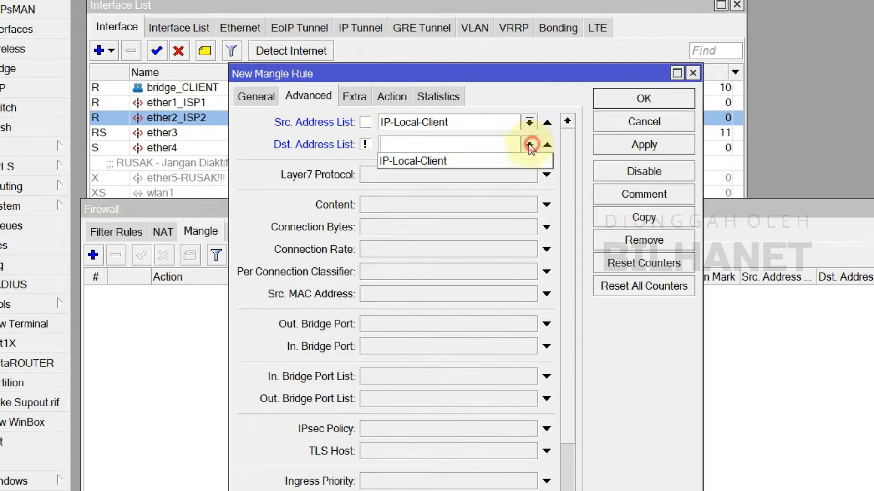
{"action": "left_click", "coordinate": [419, 162]}
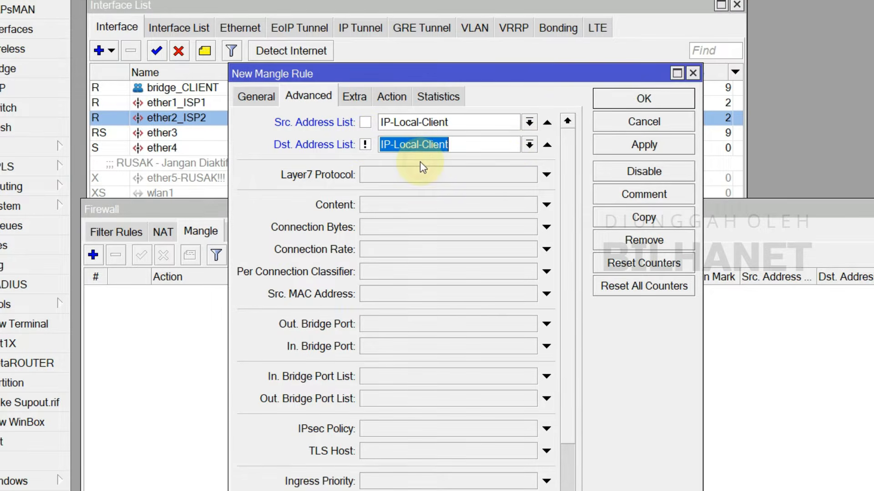
- Set the mangle rule's content match to youtube.com
{"action": "left_click", "coordinate": [336, 203]}
{"action": "left_click", "coordinate": [365, 205]}
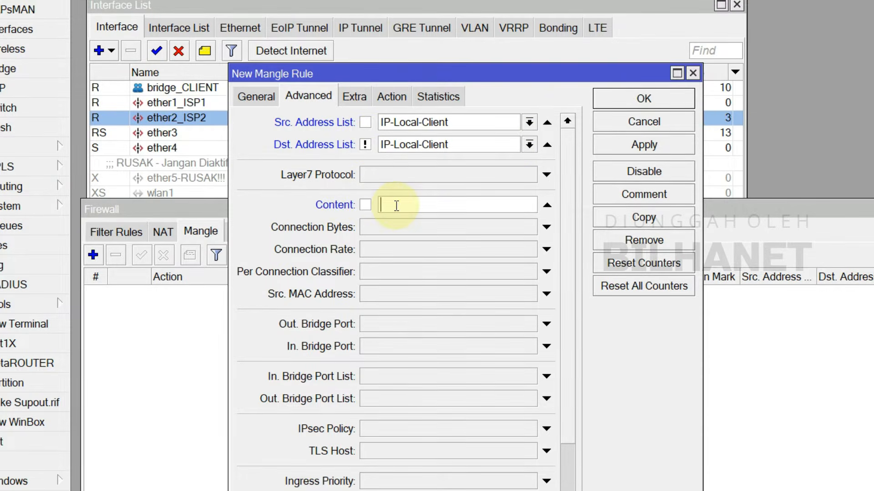
{"action": "type", "text": "youtube.com"}
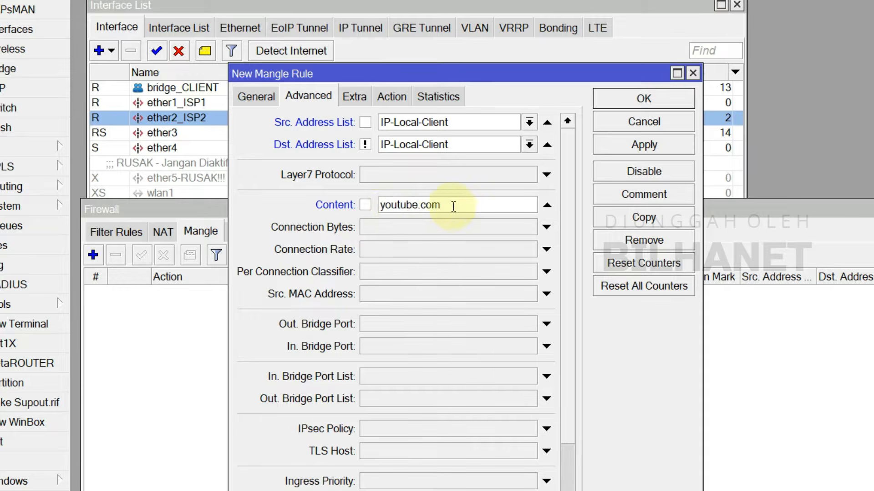
{"action": "left_click_drag", "start_coordinate": [455, 205], "coordinate": [372, 212]}
{"action": "left_click", "coordinate": [452, 203]}
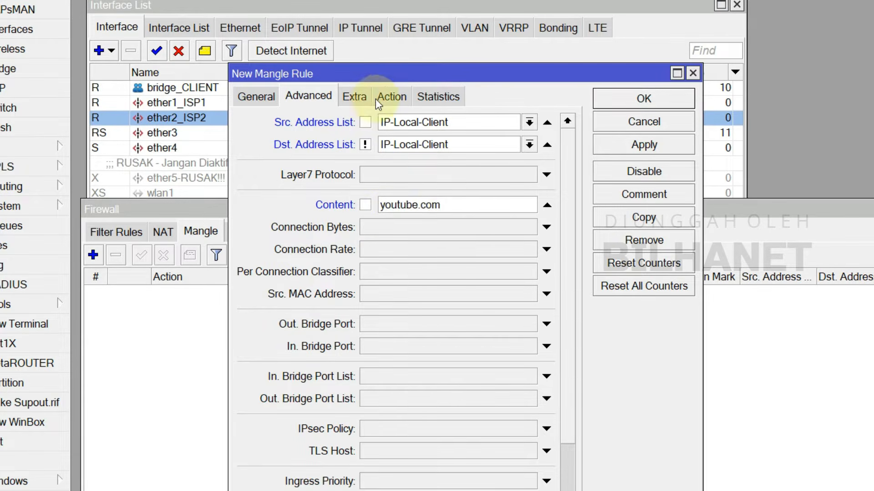
- Set the mangle rule's action to add dst to address list and recheck its content match
{"action": "left_click", "coordinate": [402, 100]}
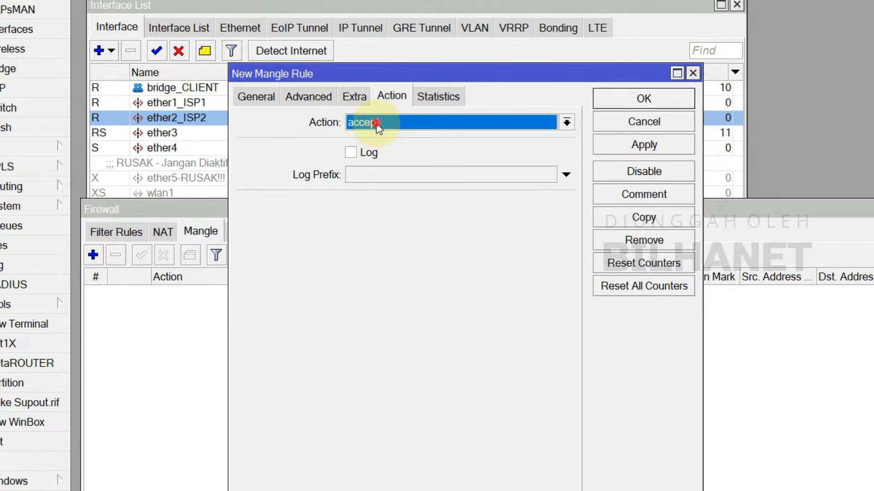
{"action": "left_click", "coordinate": [377, 127]}
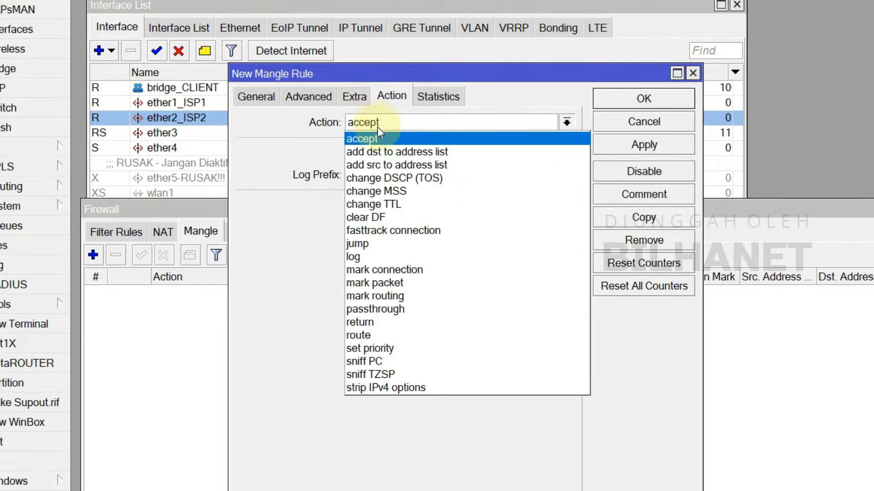
{"action": "left_click", "coordinate": [408, 153]}
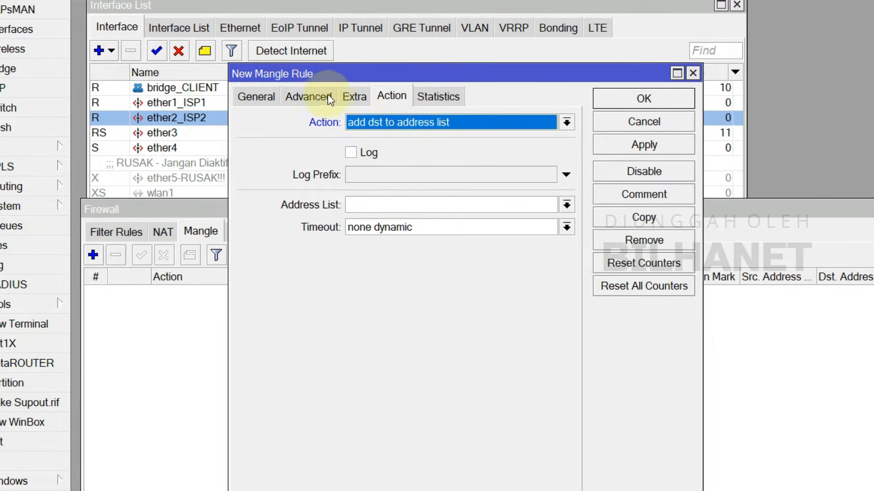
{"action": "left_click", "coordinate": [314, 96]}
{"action": "left_click_drag", "start_coordinate": [448, 205], "coordinate": [381, 205]}
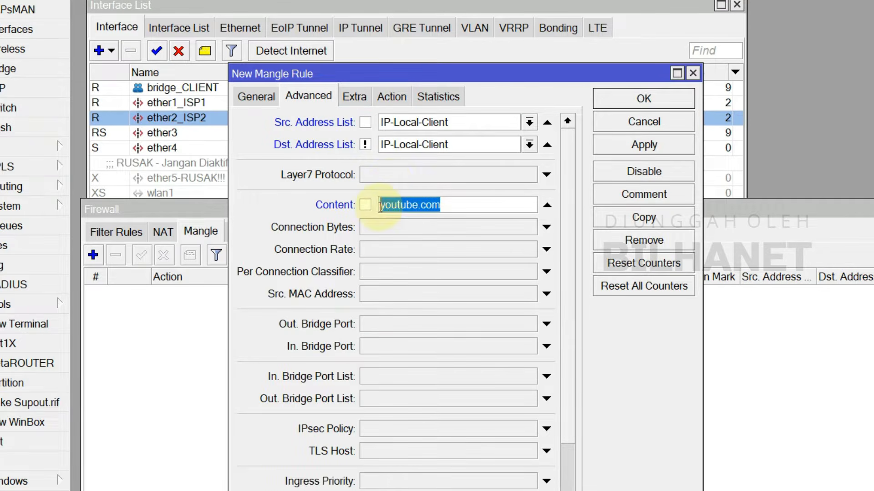
{"action": "left_click", "coordinate": [396, 97]}
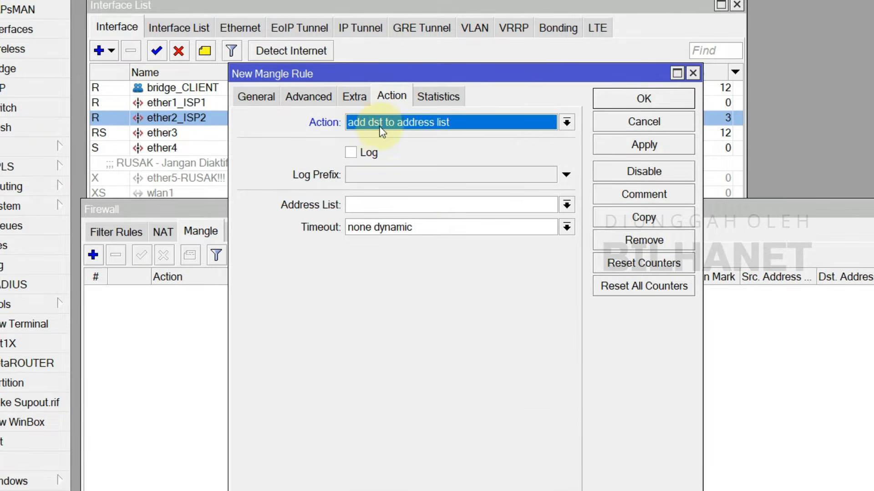
- Enter YT-List as the address list that collects the matched destination addresses
{"action": "left_click", "coordinate": [391, 204]}
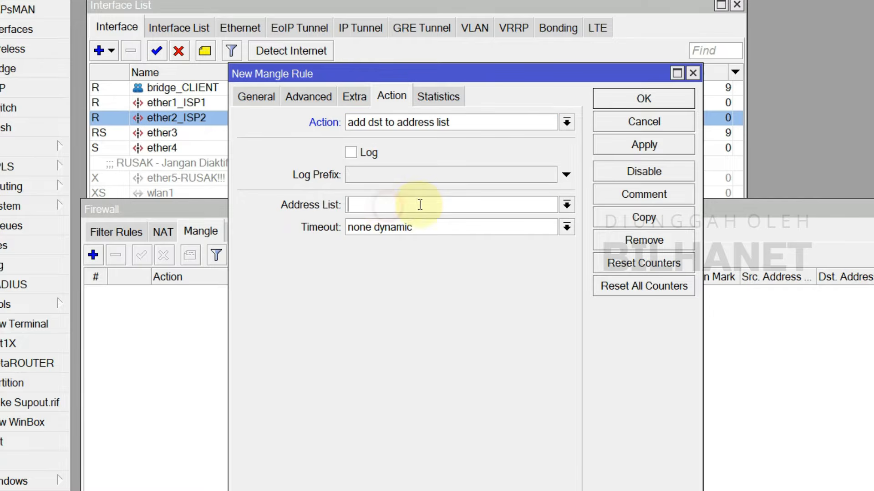
{"action": "left_click", "coordinate": [567, 204]}
{"action": "left_click", "coordinate": [569, 207]}
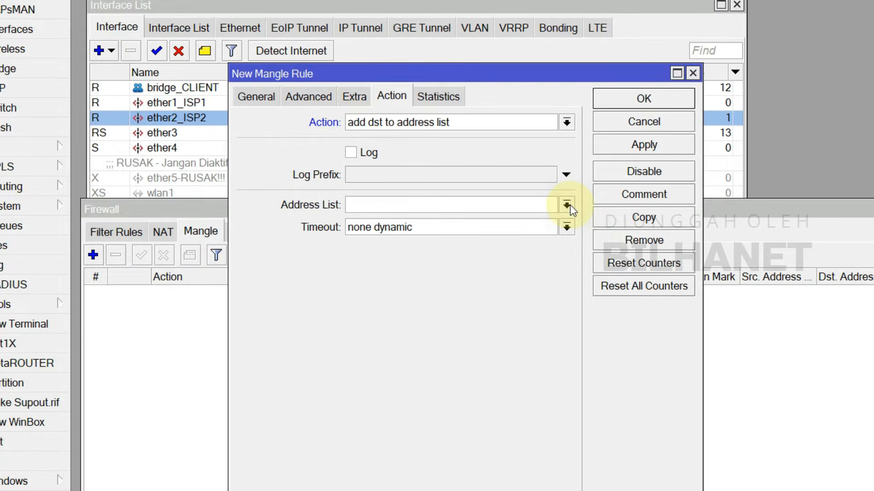
{"action": "type", "text": "YT-List"}
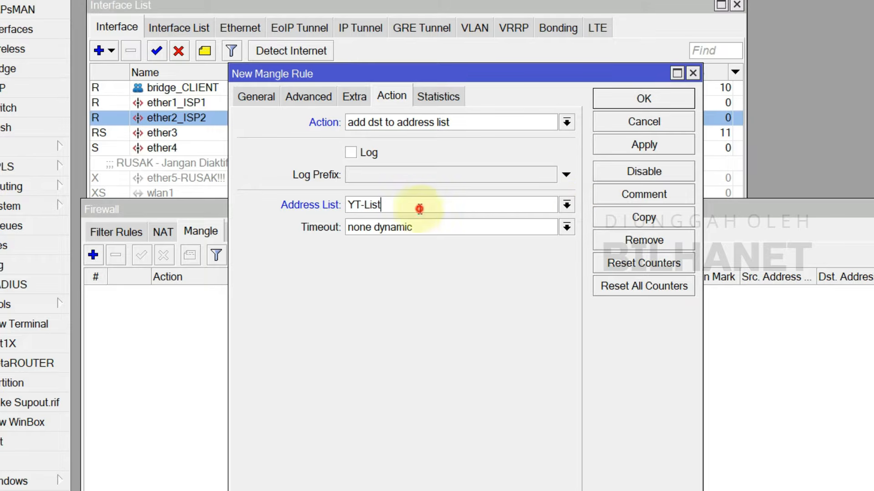
{"action": "double_click", "coordinate": [419, 209]}
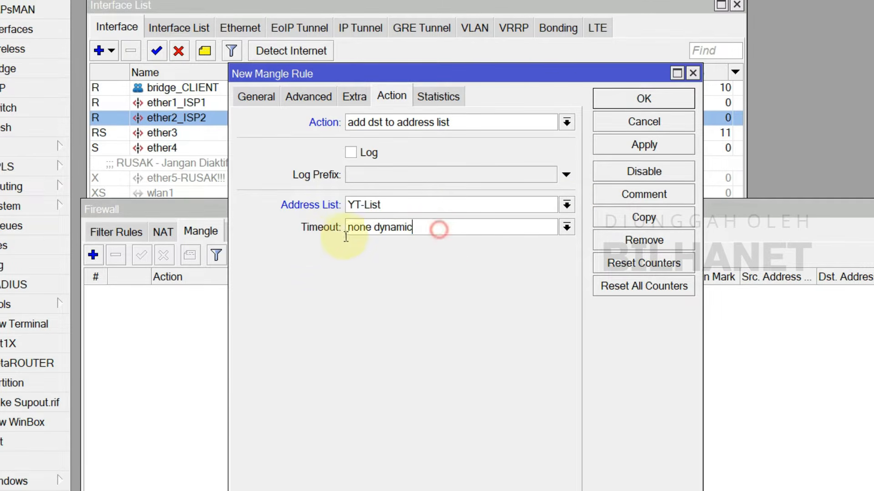
- Set the address list timeout to 01:00:00 and save the youtube.com mangle rule
{"action": "left_click_drag", "start_coordinate": [439, 230], "coordinate": [310, 239]}
{"action": "type", "text": "01"}
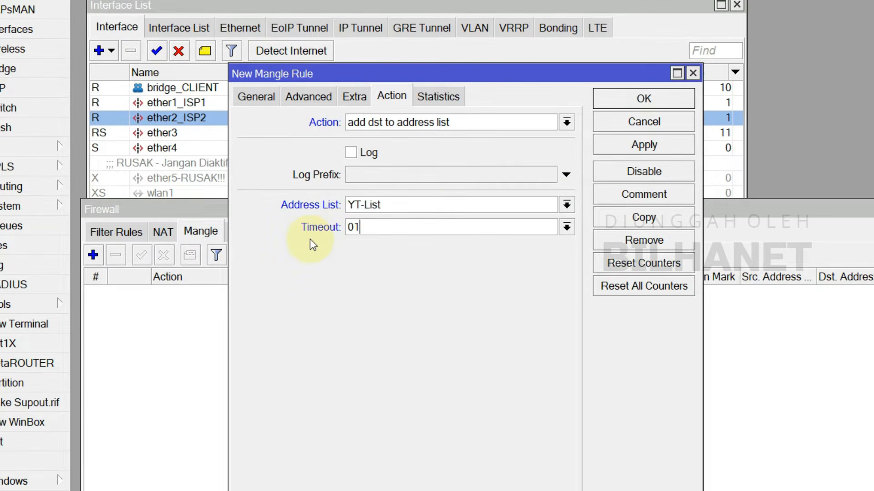
{"action": "type", "text": ":00:00"}
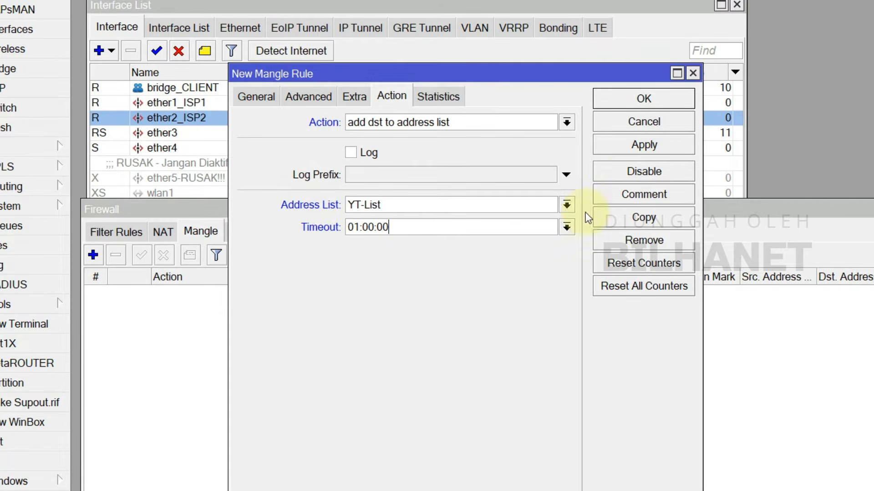
{"action": "left_click", "coordinate": [646, 146]}
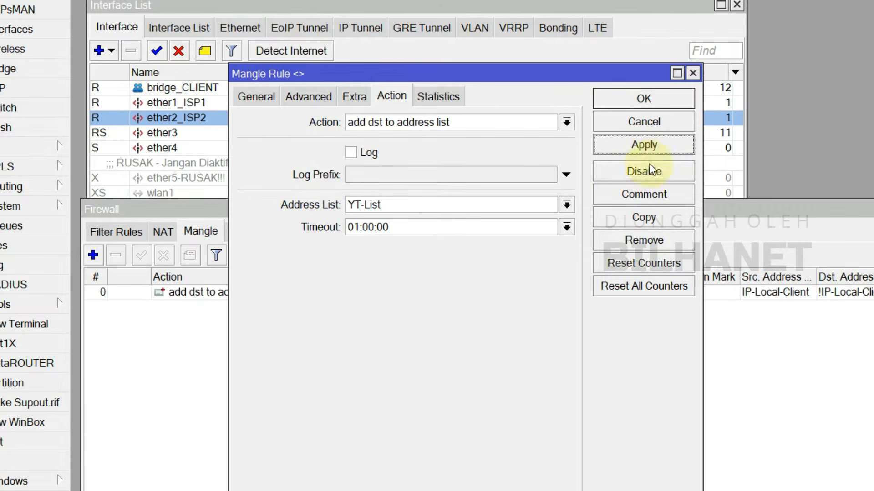
{"action": "left_click", "coordinate": [657, 99]}
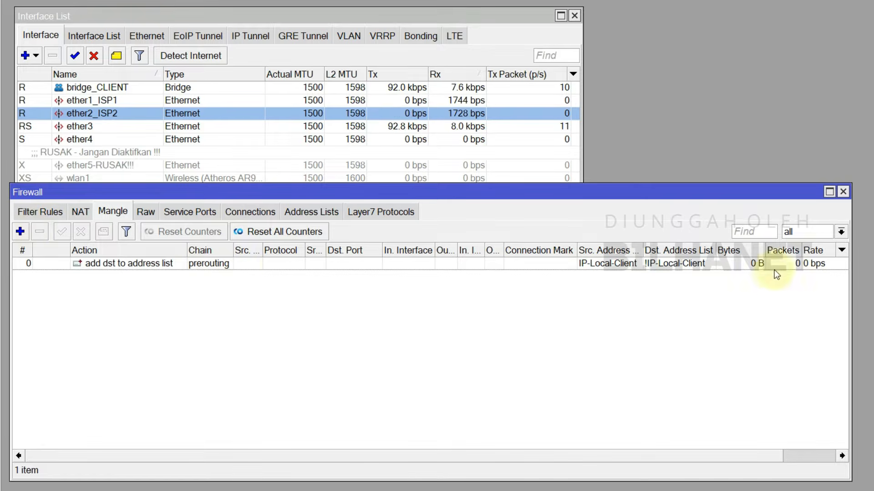
- Show the Content column in the mangle rule list and select the youtube.com rule
{"action": "left_click", "coordinate": [842, 250]}
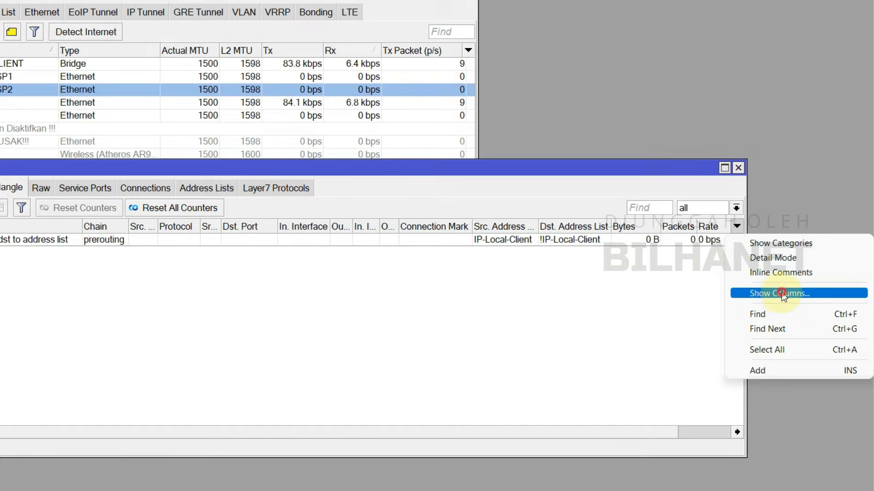
{"action": "left_click", "coordinate": [779, 293]}
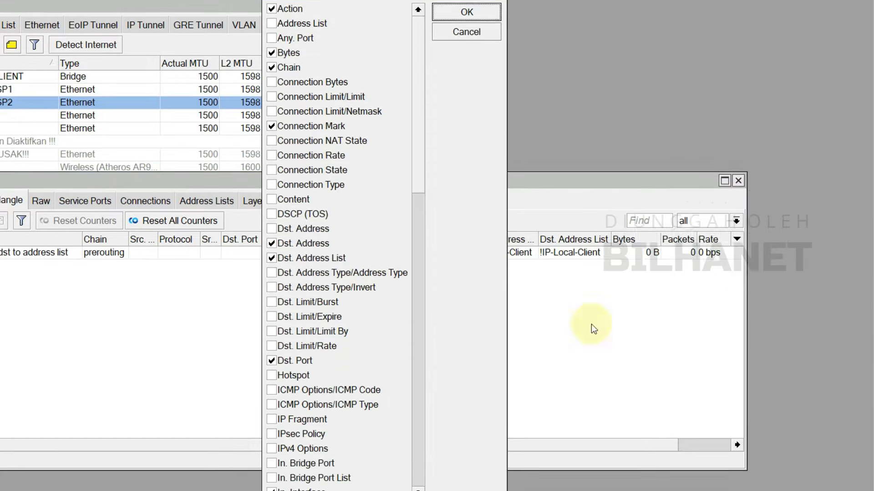
{"action": "left_click", "coordinate": [273, 187]}
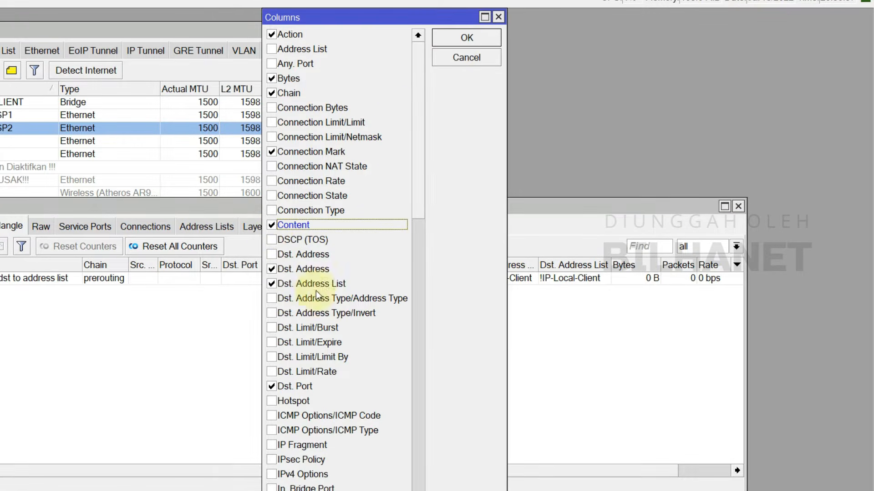
{"action": "left_click", "coordinate": [467, 38]}
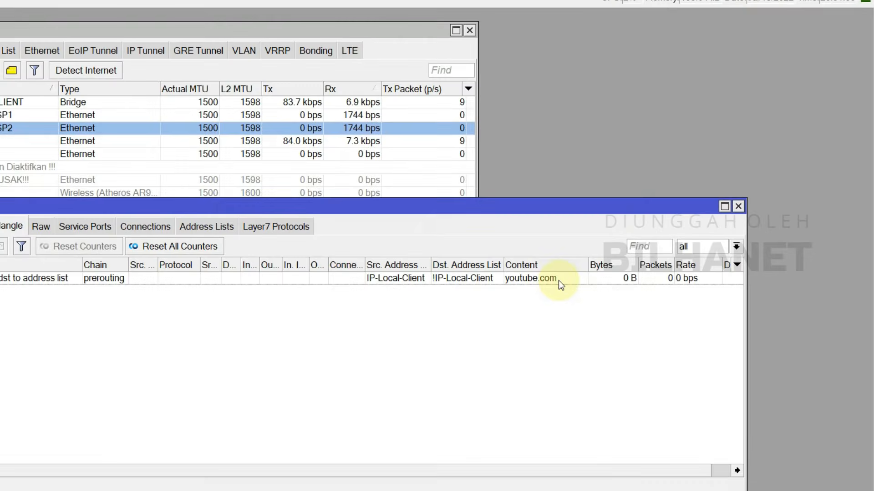
{"action": "left_click", "coordinate": [559, 281]}
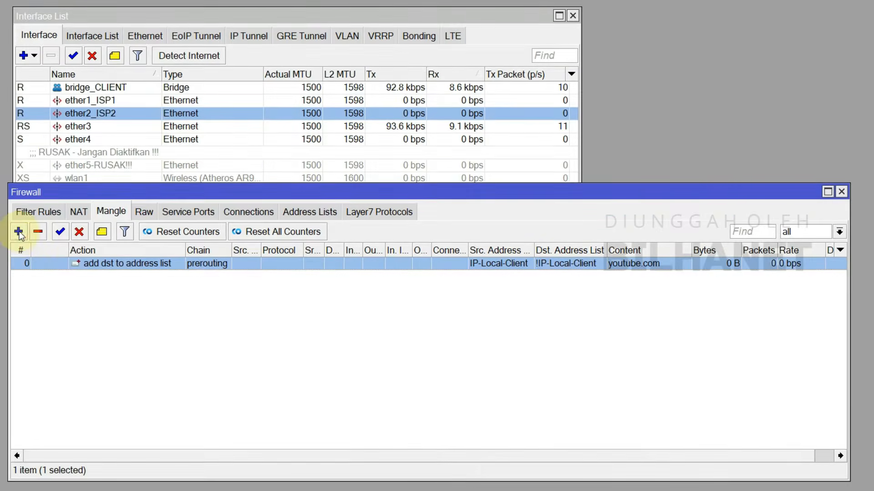
- Start a new prerouting mangle rule with IP-Local-Client as its source address list
{"action": "left_click", "coordinate": [18, 231]}
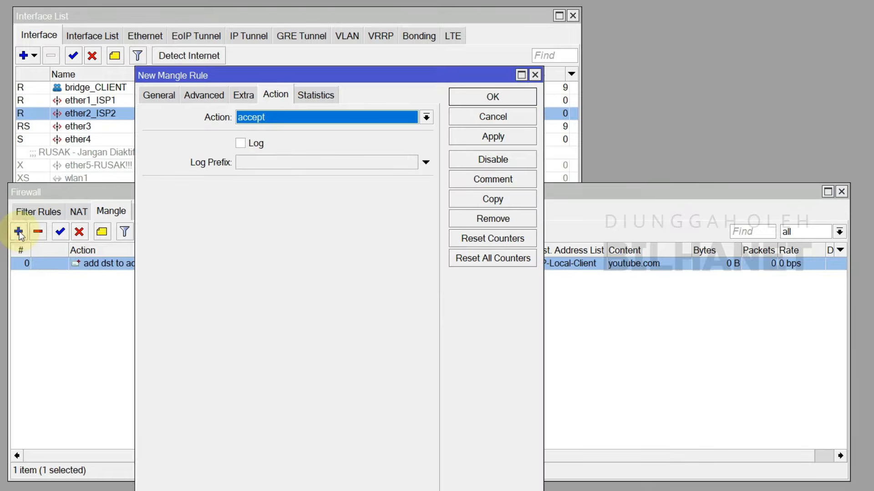
{"action": "left_click", "coordinate": [165, 97]}
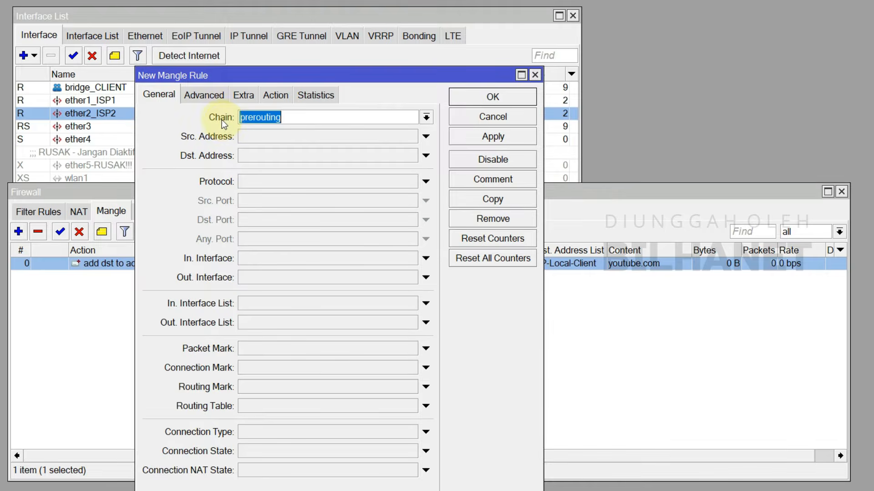
{"action": "left_click", "coordinate": [205, 95]}
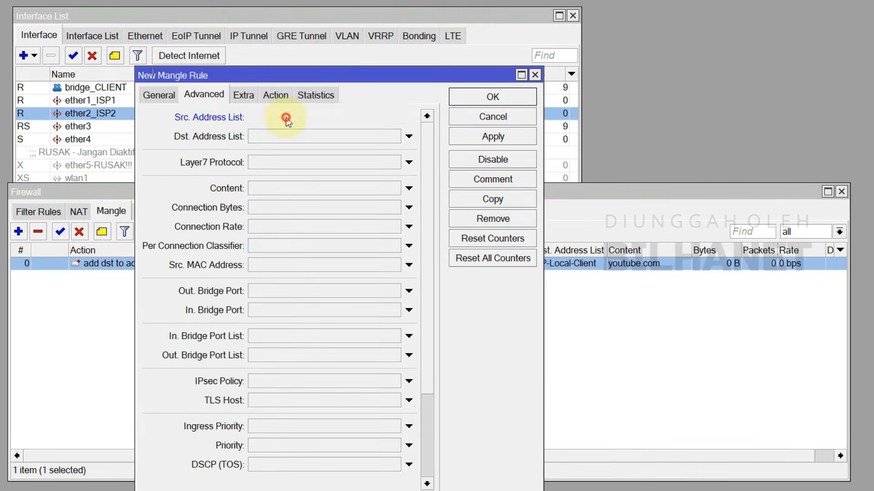
{"action": "left_click", "coordinate": [285, 118]}
{"action": "left_click", "coordinate": [394, 117]}
{"action": "left_click", "coordinate": [303, 133]}
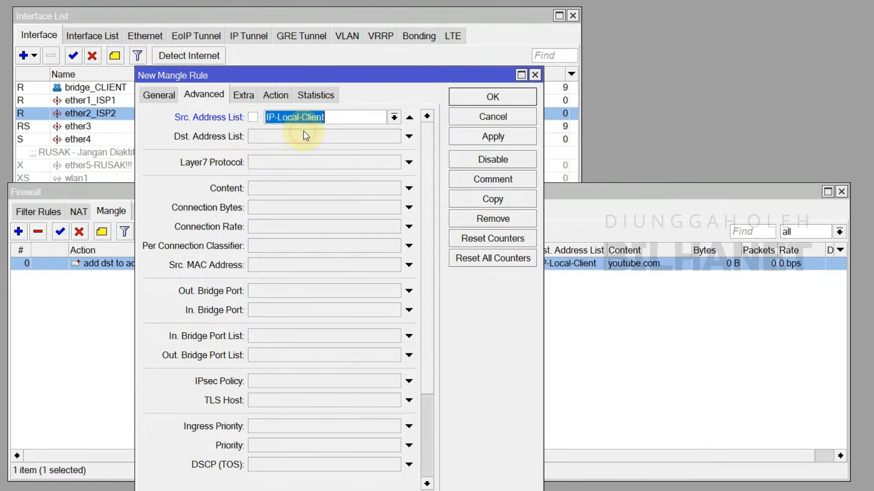
- Exclude IP-Local-Client as the destination address list of the new mangle rule by negating the match
{"action": "left_click", "coordinate": [300, 137]}
{"action": "left_click", "coordinate": [252, 137]}
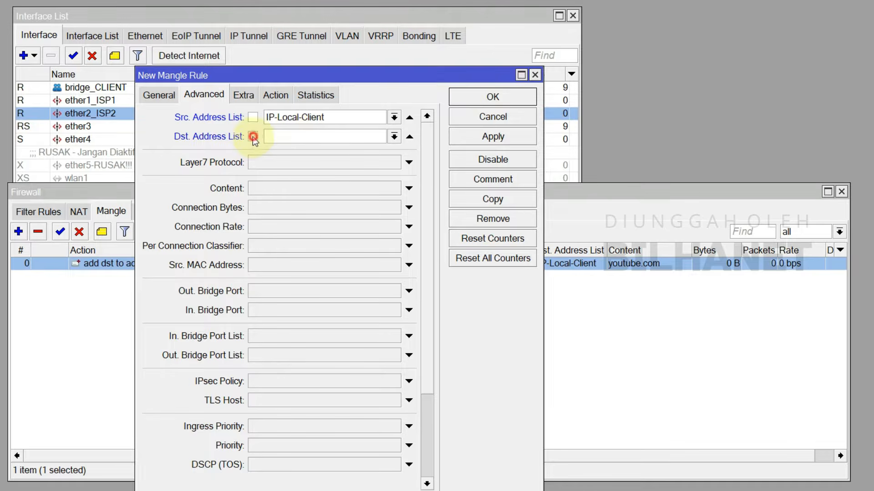
{"action": "left_click", "coordinate": [394, 137]}
{"action": "left_click", "coordinate": [301, 150]}
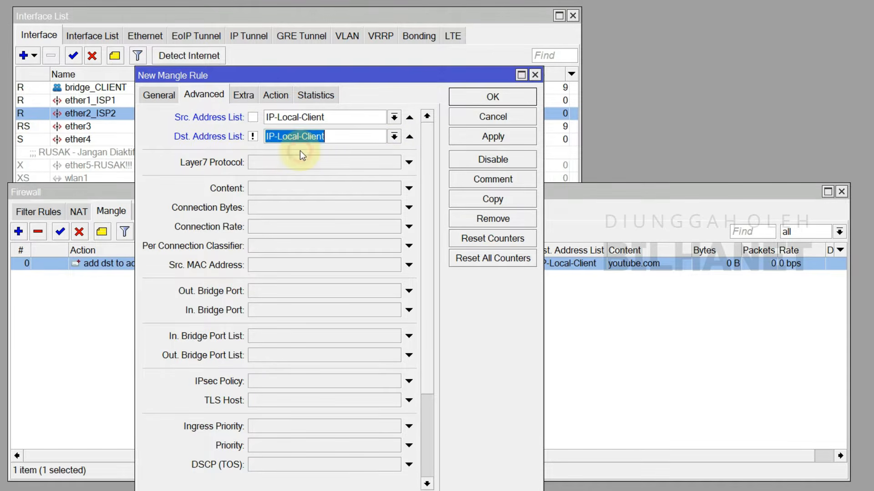
- Set the new mangle rule's content match to .youtube.com
{"action": "left_click", "coordinate": [274, 191]}
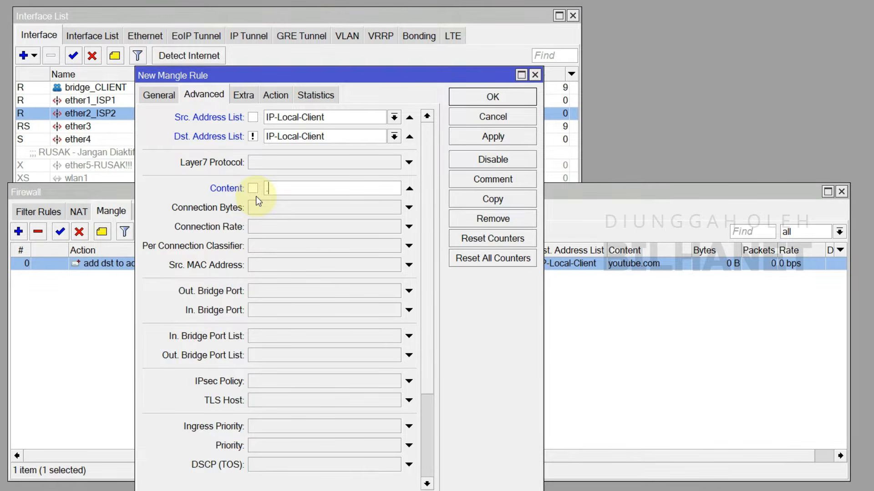
{"action": "type", "text": ".youtube.com"}
{"action": "double_click", "coordinate": [341, 188]}
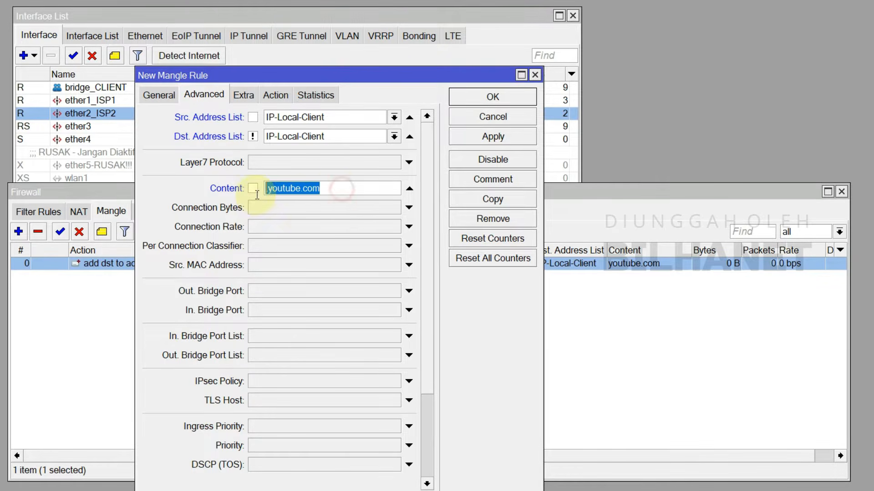
- Set the rule's action to add dst to address list, using YT-List as the address list
{"action": "left_click", "coordinate": [283, 96]}
{"action": "left_click", "coordinate": [293, 119]}
{"action": "left_click", "coordinate": [297, 141]}
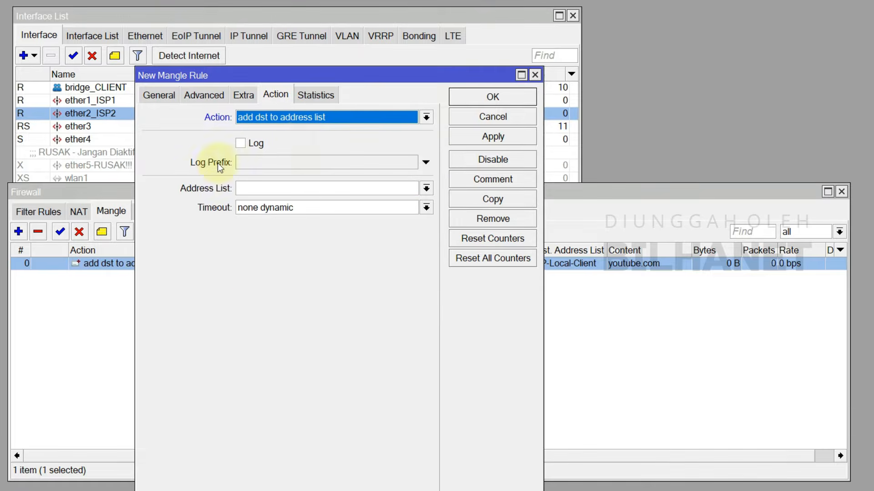
{"action": "left_click", "coordinate": [426, 189]}
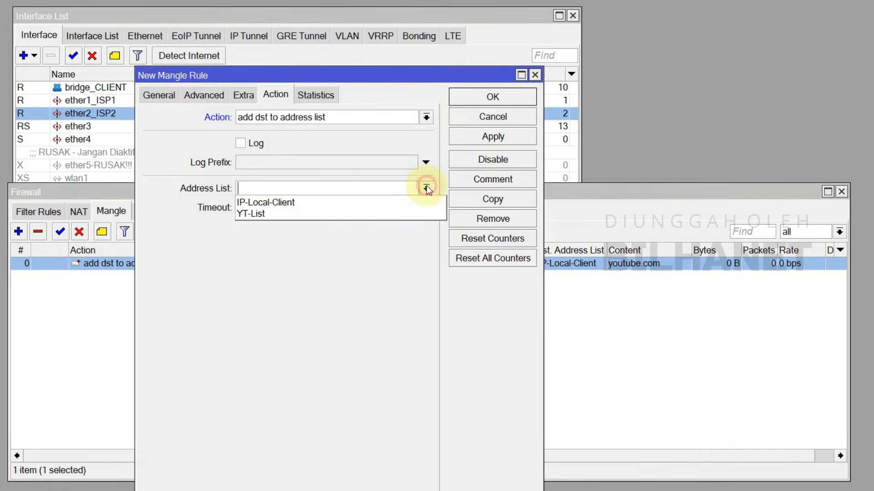
{"action": "left_click", "coordinate": [250, 214]}
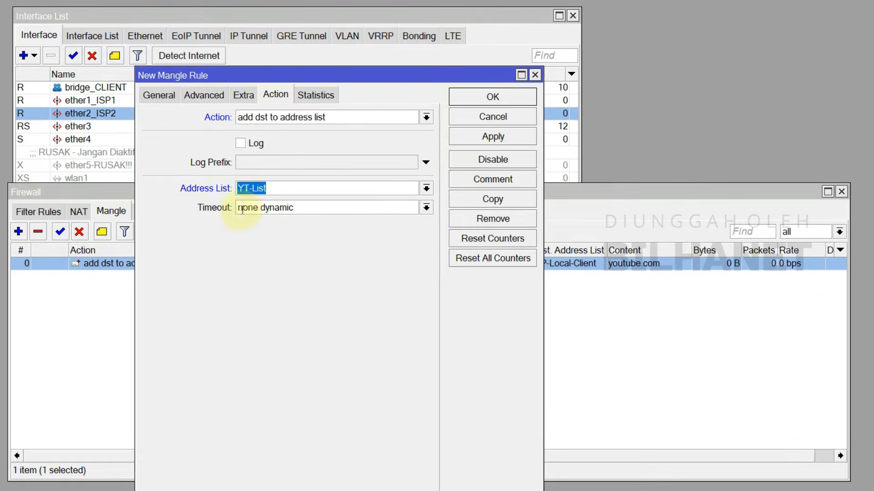
- Set the address list timeout to 1:0:0 and apply the .youtube.com mangle rule
{"action": "double_click", "coordinate": [392, 209]}
{"action": "type", "text": "1"}
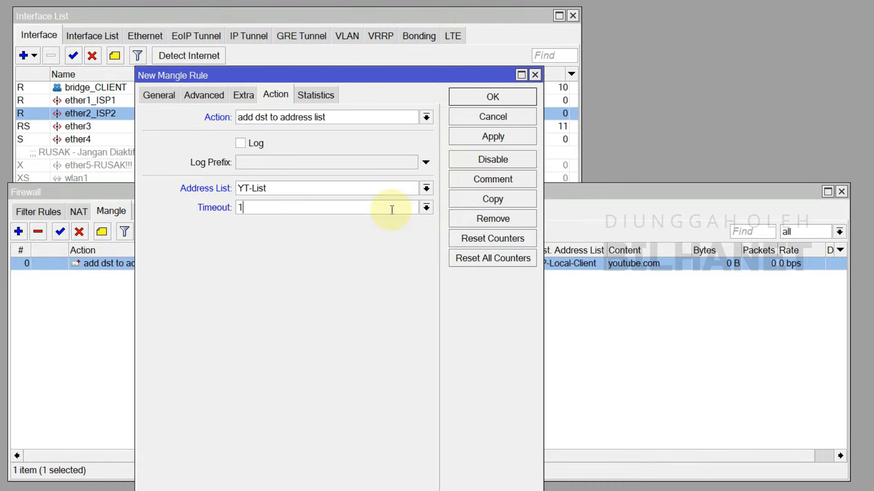
{"action": "type", "text": ":0:0"}
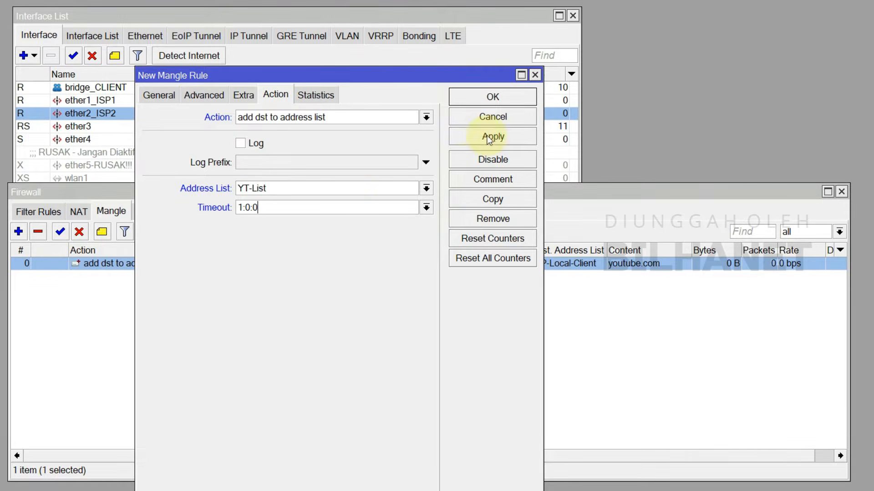
{"action": "left_click", "coordinate": [460, 135]}
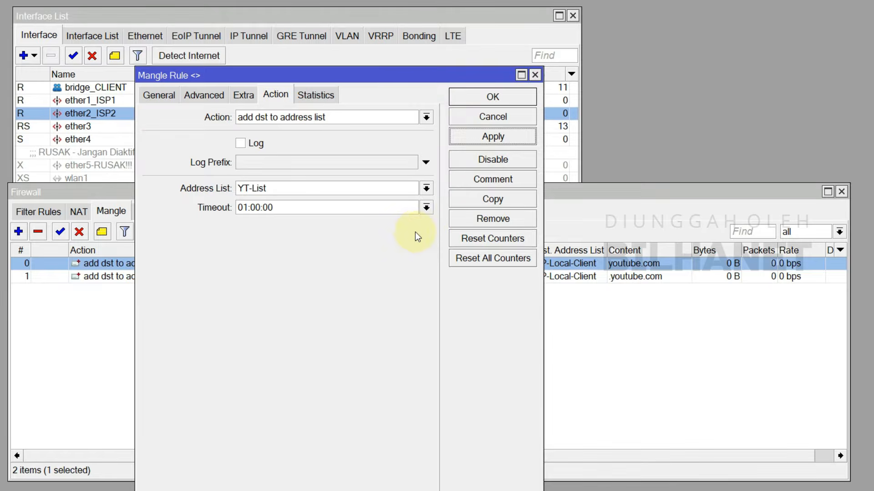
- Duplicate the .youtube.com mangle rule and review the copy's chain and its address list and content matches
{"action": "left_click", "coordinate": [496, 201]}
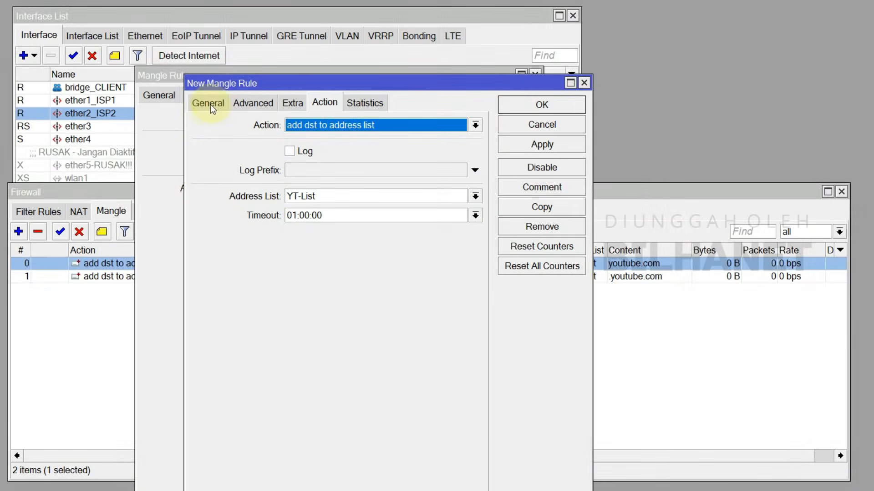
{"action": "left_click", "coordinate": [212, 103]}
{"action": "left_click", "coordinate": [253, 102]}
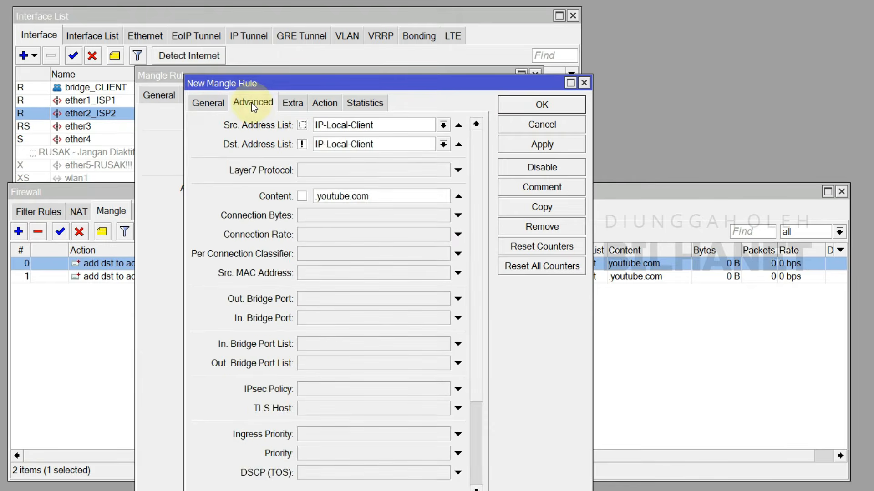
{"action": "left_click", "coordinate": [209, 105]}
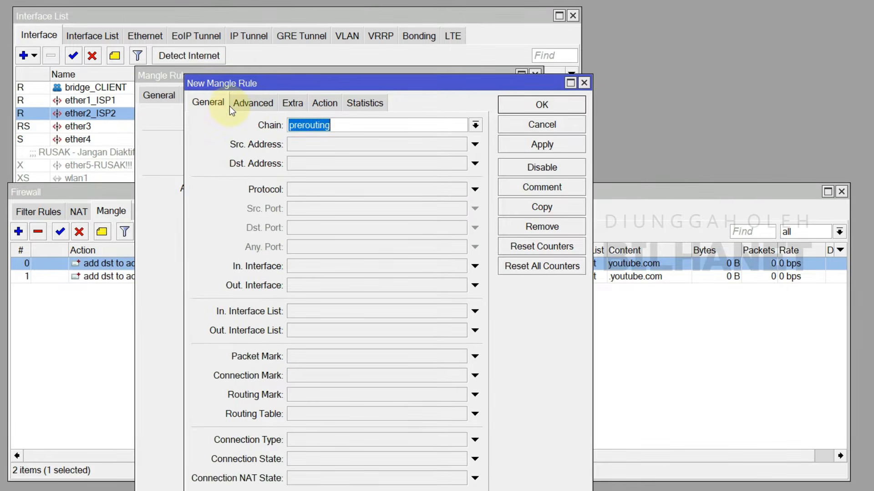
{"action": "left_click", "coordinate": [256, 103]}
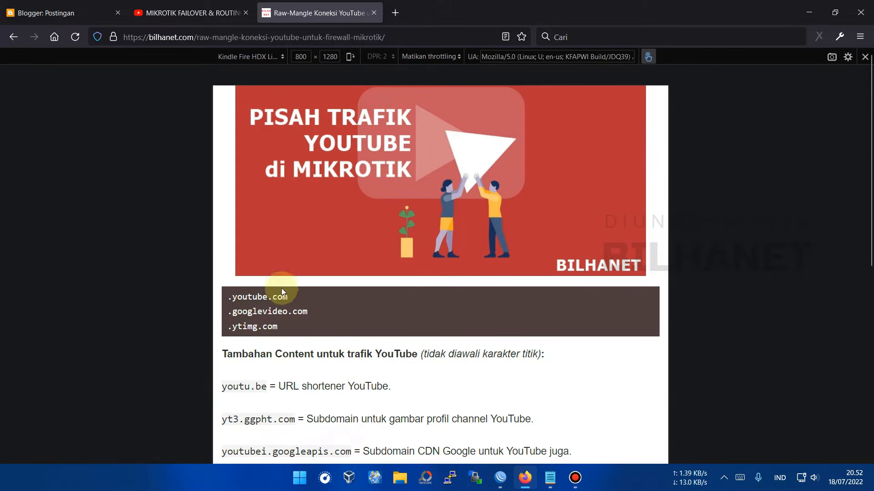
- Close the responsive design view of the YouTube article in Firefox and copy .googlevideo.com from its content list
{"action": "mouse_move", "coordinate": [270, 299]}
{"action": "left_mouse_down"}
{"action": "mouse_move", "coordinate": [249, 301]}
{"action": "mouse_move", "coordinate": [275, 314]}
{"action": "left_mouse_up"}
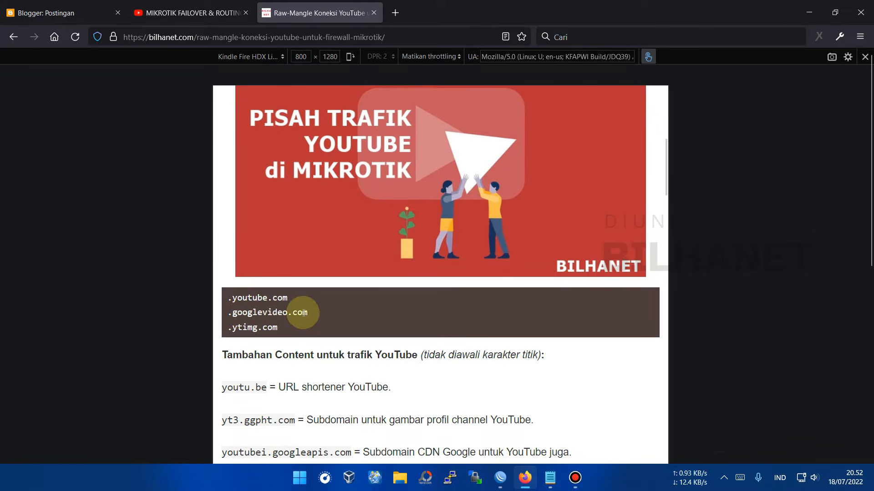
{"action": "left_click", "coordinate": [864, 56]}
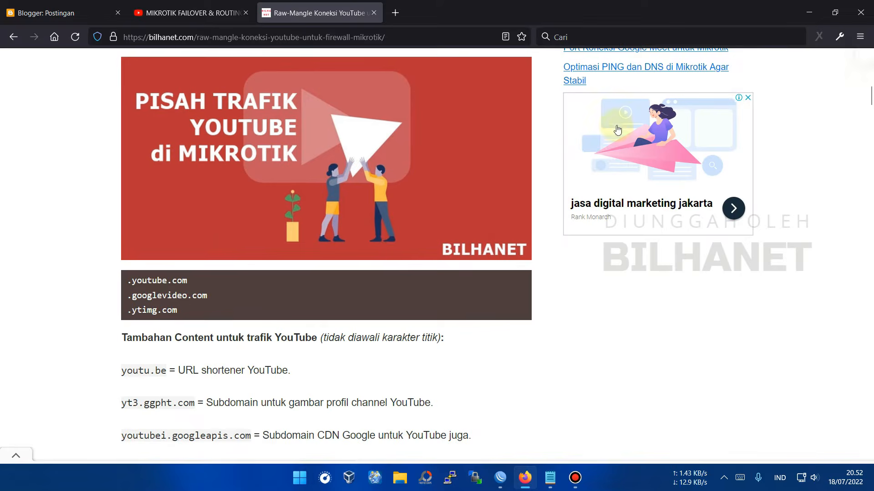
{"action": "left_click_drag", "start_coordinate": [128, 298], "coordinate": [210, 296]}
{"action": "right_click", "coordinate": [197, 300]}
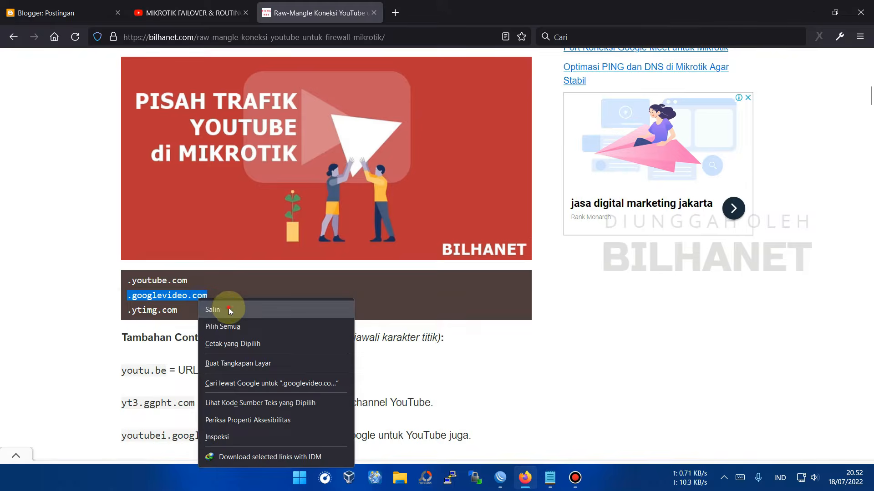
{"action": "left_click", "coordinate": [229, 308]}
- Switch back to WinBox, replace the duplicated rule's content match with .googlevideo.com and apply the rule
{"action": "left_click", "coordinate": [500, 478]}
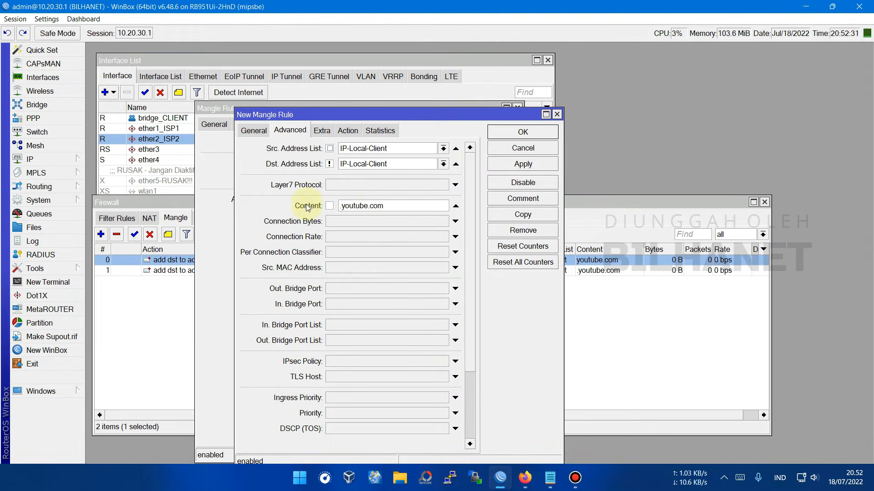
{"action": "left_click_drag", "start_coordinate": [387, 207], "coordinate": [340, 207]}
{"action": "right_click", "coordinate": [361, 208]}
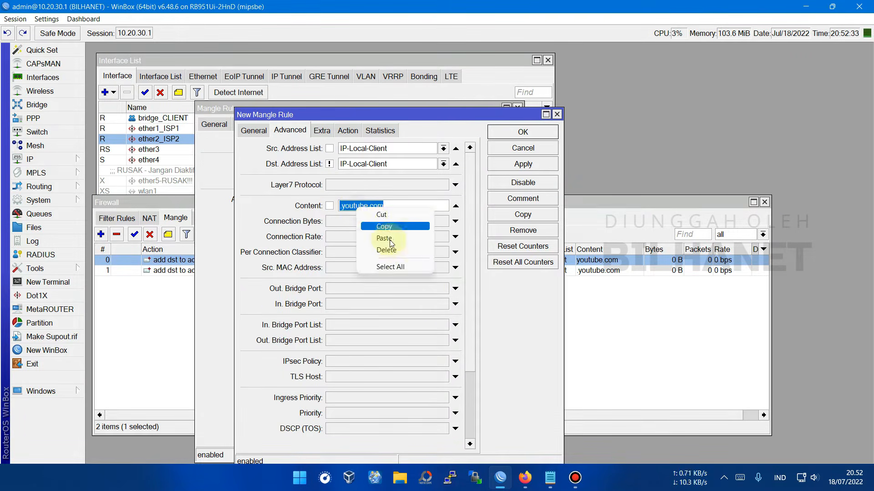
{"action": "left_click", "coordinate": [386, 238]}
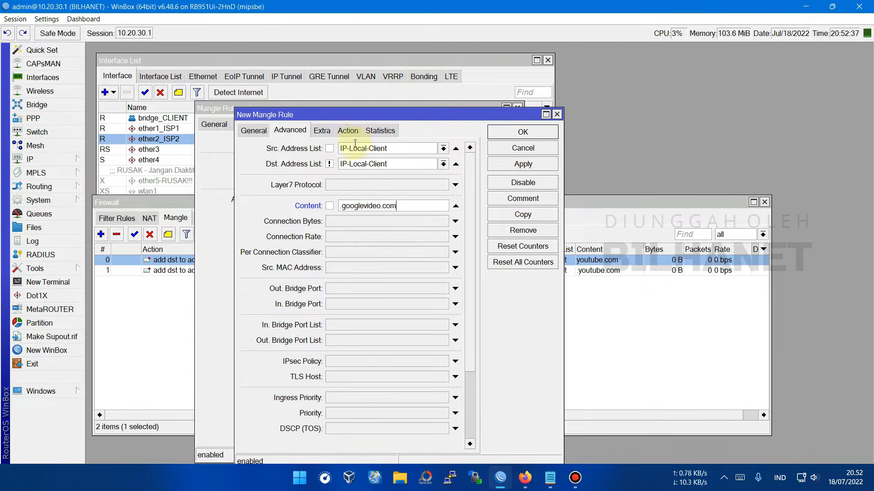
{"action": "left_click", "coordinate": [348, 130]}
{"action": "left_click", "coordinate": [289, 131]}
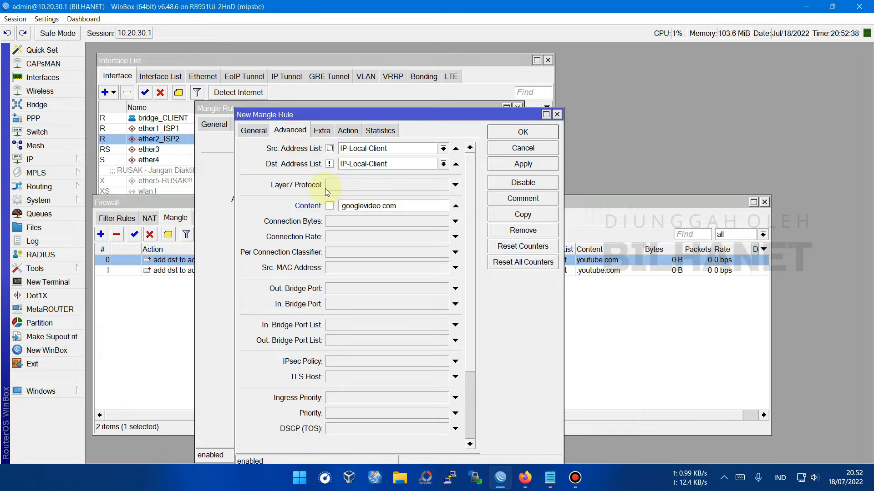
{"action": "left_click", "coordinate": [523, 164]}
- Duplicate the .googlevideo.com mangle rule and copy .ytimg.com from the article in Firefox
{"action": "left_click", "coordinate": [523, 214]}
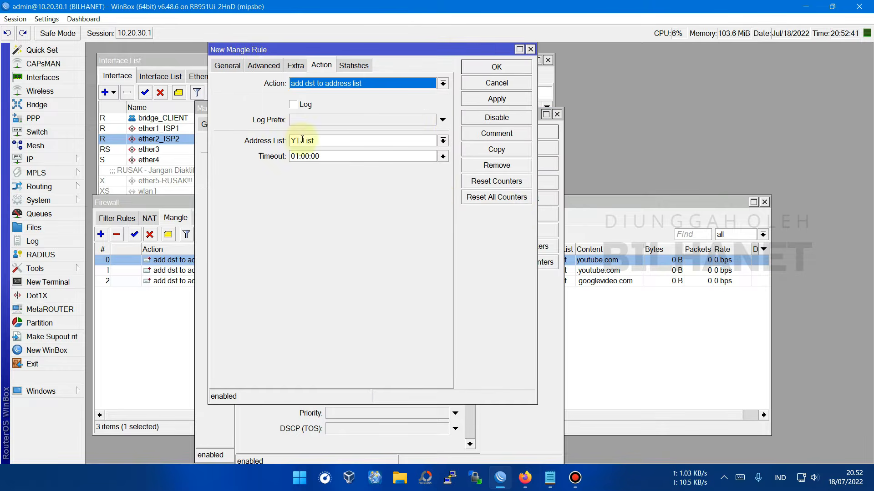
{"action": "left_click", "coordinate": [264, 66]}
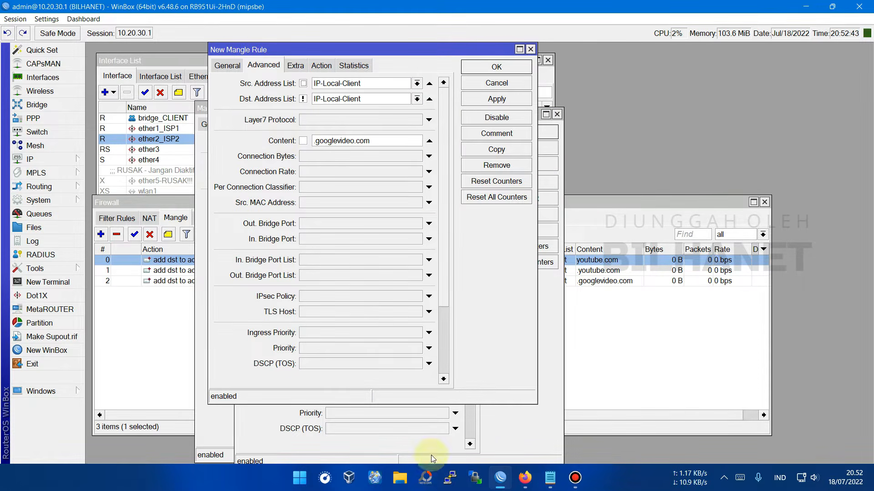
{"action": "left_click", "coordinate": [525, 477]}
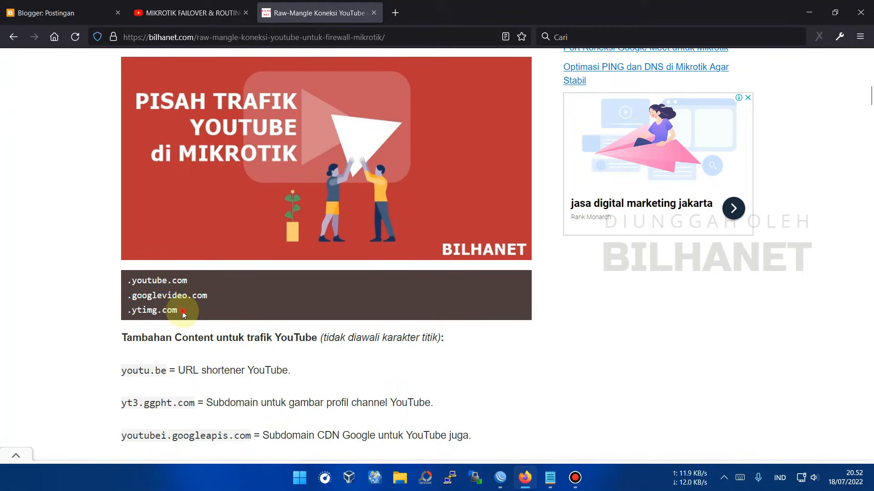
{"action": "left_click_drag", "start_coordinate": [184, 314], "coordinate": [127, 311]}
{"action": "right_click", "coordinate": [140, 312]}
{"action": "left_click", "coordinate": [169, 318]}
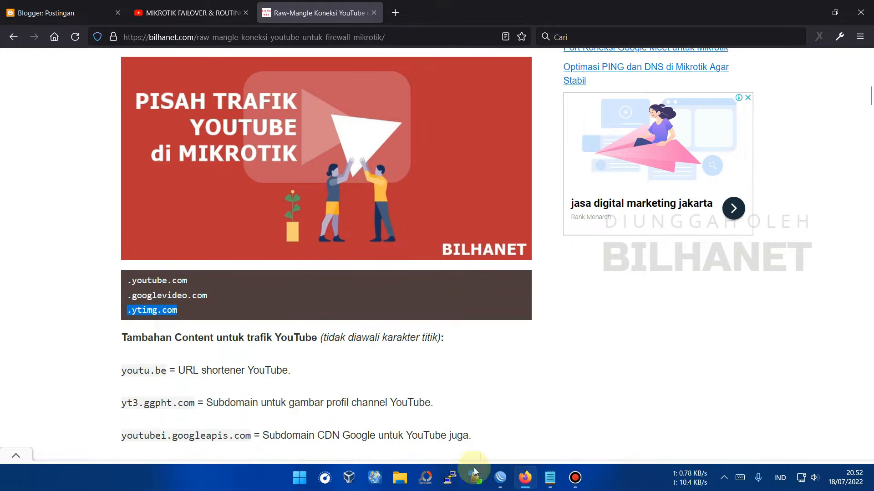
- Switch back to WinBox, replace the new copy's content match with .ytimg.com and apply the rule
{"action": "left_click", "coordinate": [500, 478]}
{"action": "double_click", "coordinate": [377, 142]}
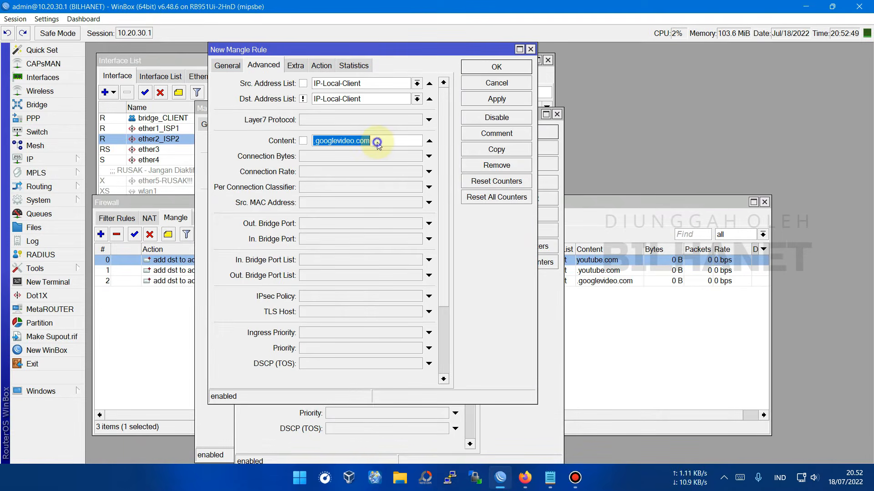
{"action": "right_click", "coordinate": [377, 143]}
{"action": "left_click", "coordinate": [405, 172]}
{"action": "left_click", "coordinate": [496, 99]}
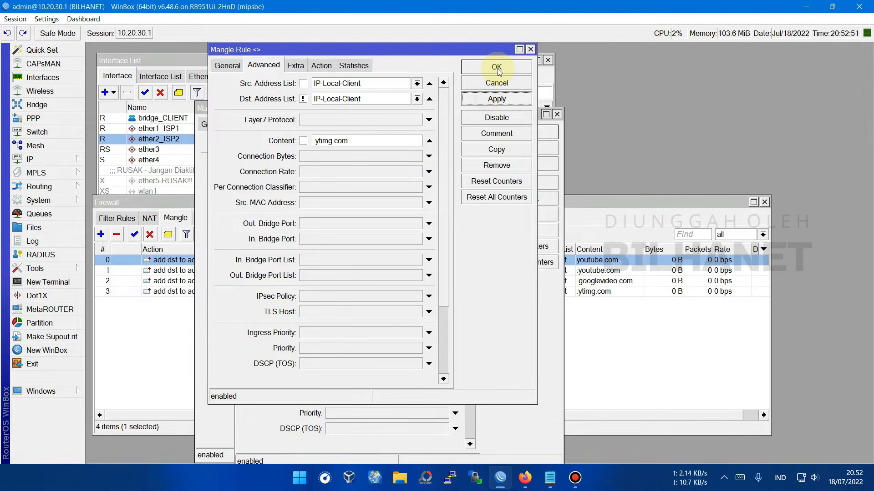
- Look up the additional YouTube content names in the Firefox article, and duplicate the .ytimg.com mangle rule in WinBox for the next one
{"action": "left_click", "coordinate": [524, 477]}
{"action": "scroll", "coordinate": [163, 347], "scroll_direction": "down", "scroll_amount": 2}
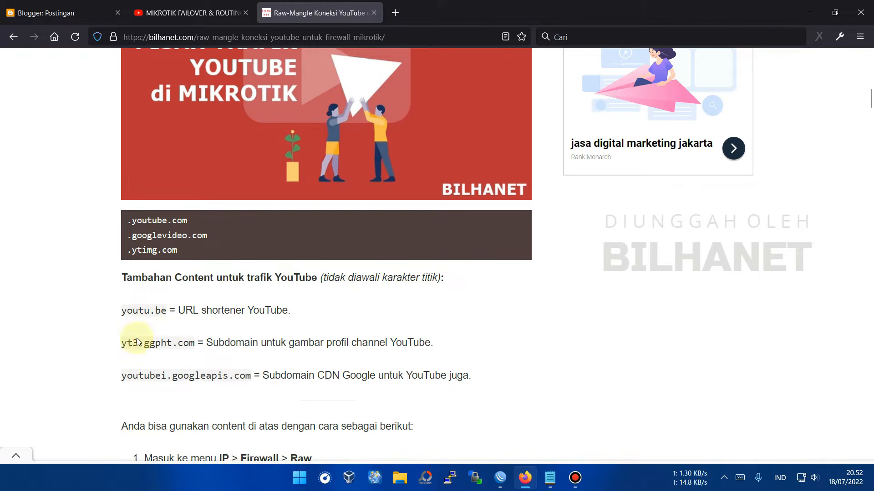
{"action": "left_click", "coordinate": [523, 477]}
{"action": "left_click", "coordinate": [485, 148]}
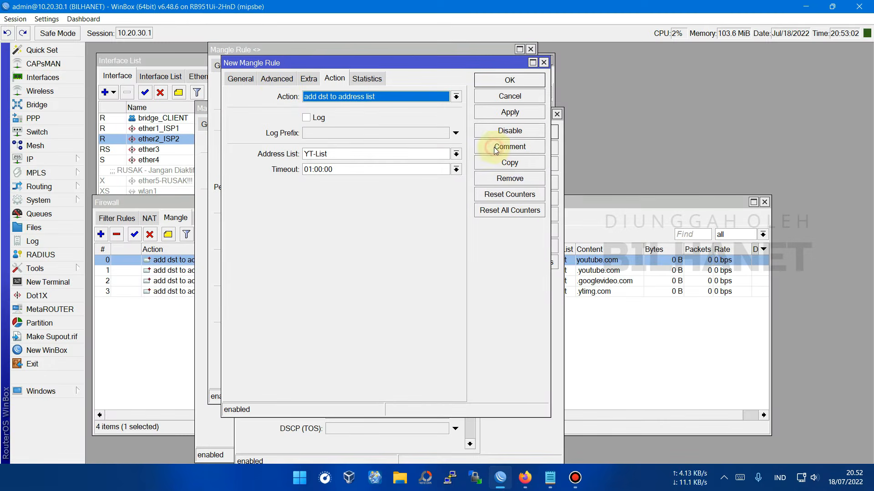
{"action": "left_click", "coordinate": [276, 78]}
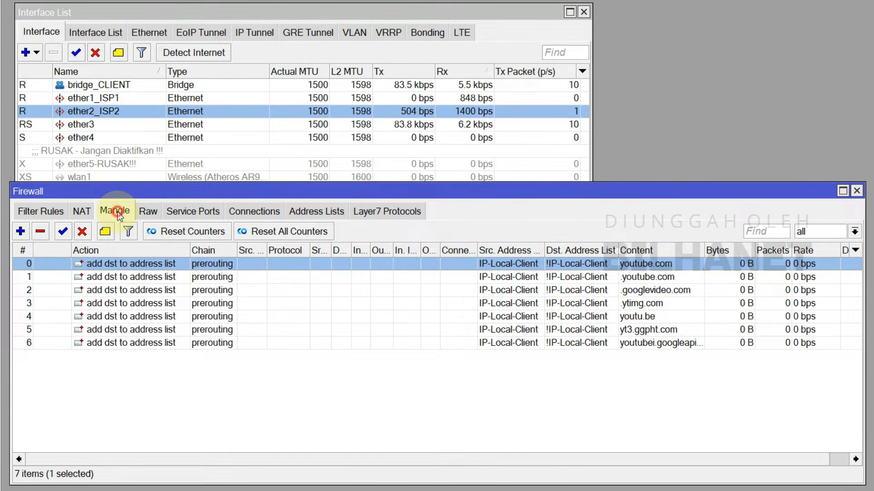
- Start a new mangle rule in the prerouting chain with IP-Local-Client as its source address list
{"action": "left_click", "coordinate": [20, 231]}
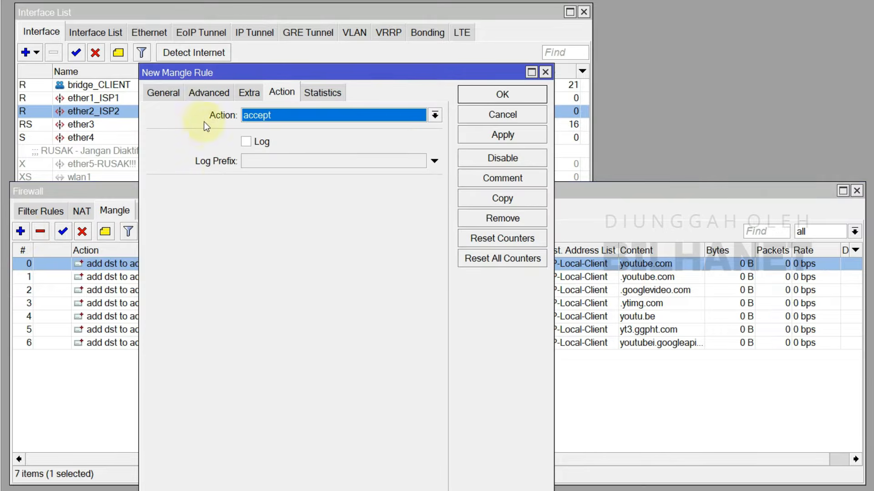
{"action": "left_click", "coordinate": [165, 93]}
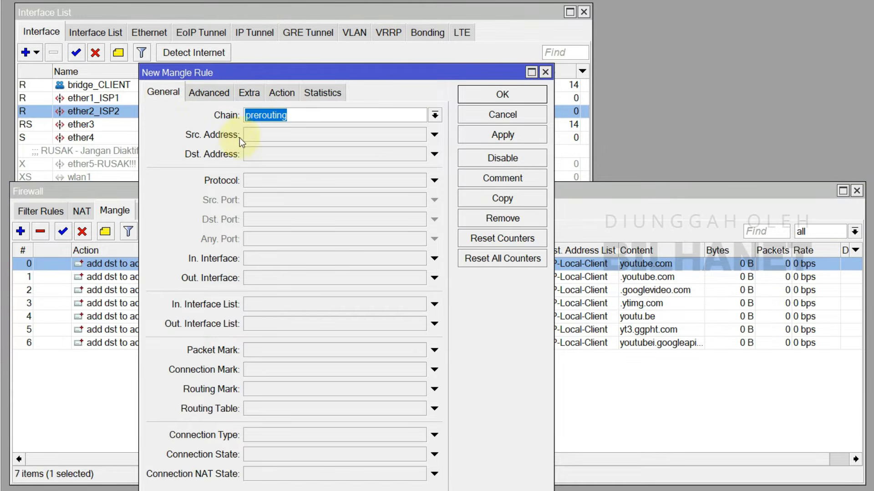
{"action": "left_click", "coordinate": [269, 117]}
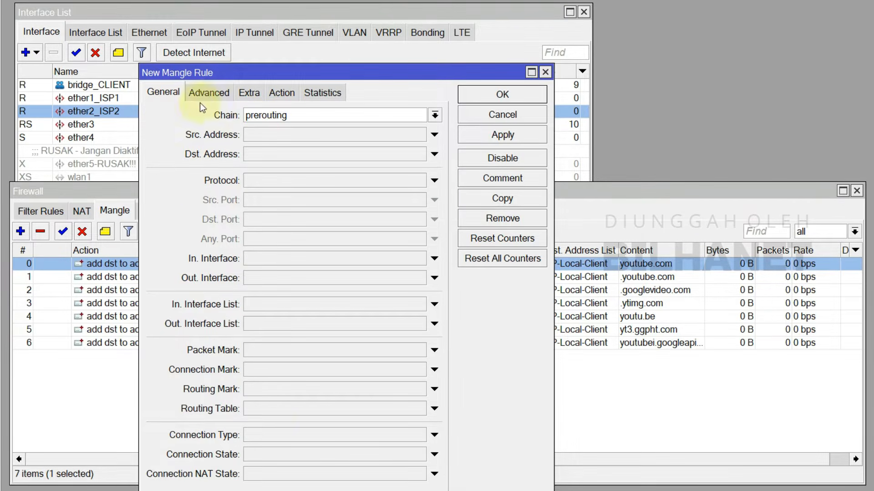
{"action": "left_click", "coordinate": [210, 93]}
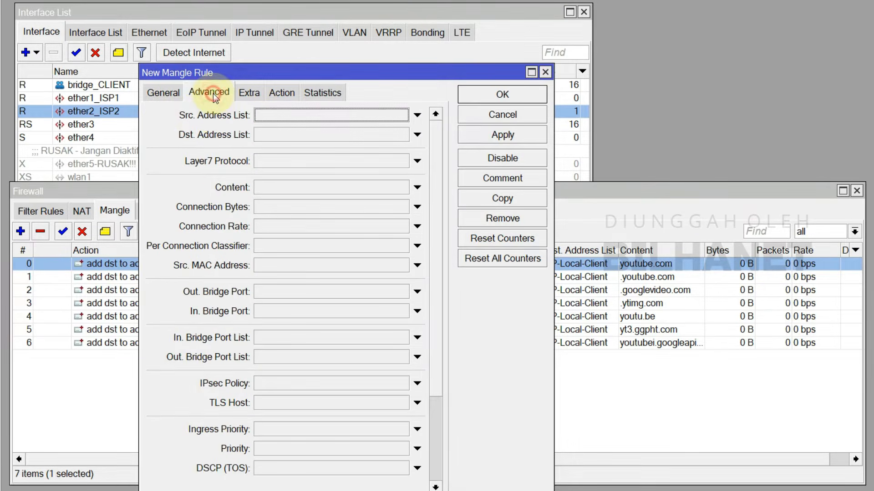
{"action": "left_click", "coordinate": [192, 116]}
{"action": "left_click", "coordinate": [402, 115]}
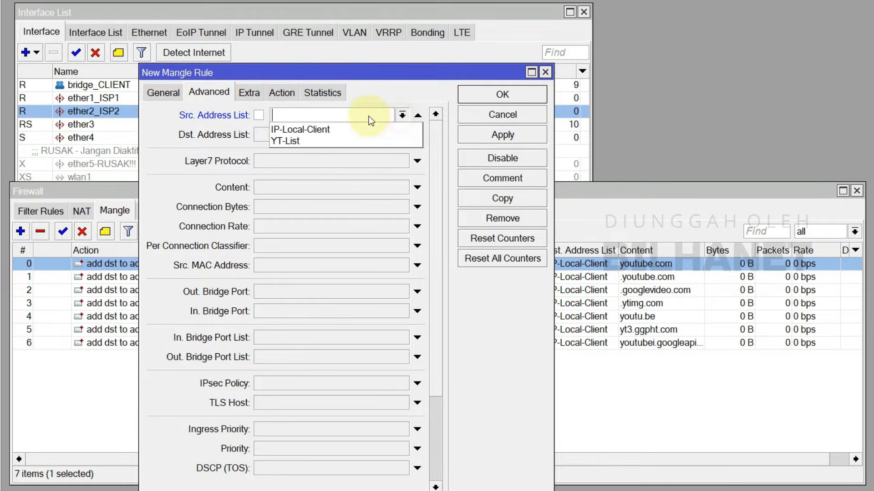
{"action": "left_click", "coordinate": [301, 129]}
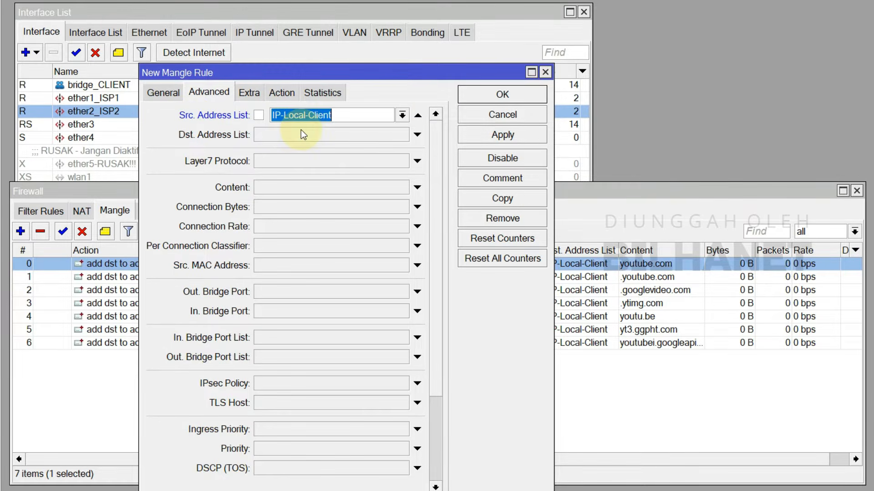
- Set the new mangle rule's destination address list to YT-List, without negating the match
{"action": "left_click", "coordinate": [188, 136]}
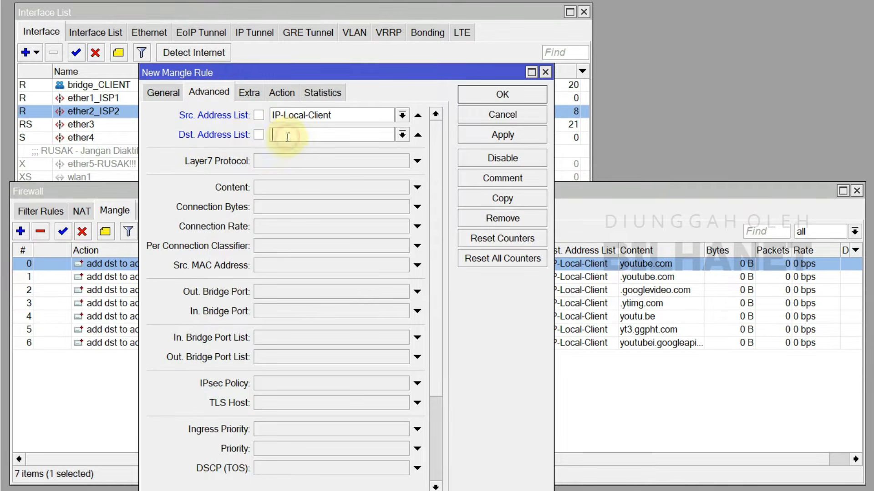
{"action": "left_click", "coordinate": [402, 135]}
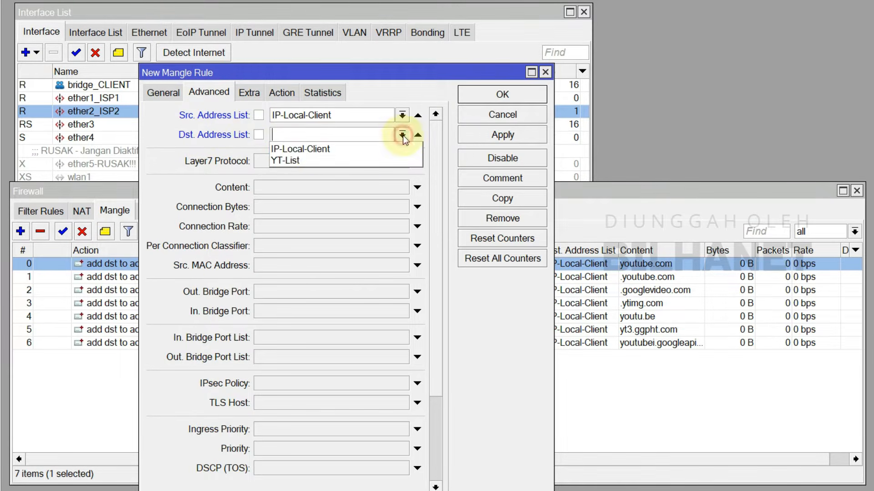
{"action": "left_click", "coordinate": [302, 161]}
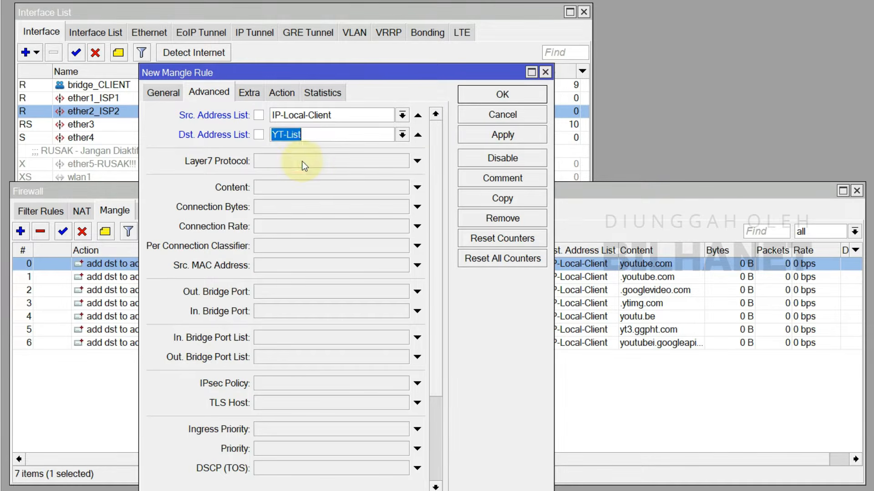
{"action": "left_click", "coordinate": [259, 135]}
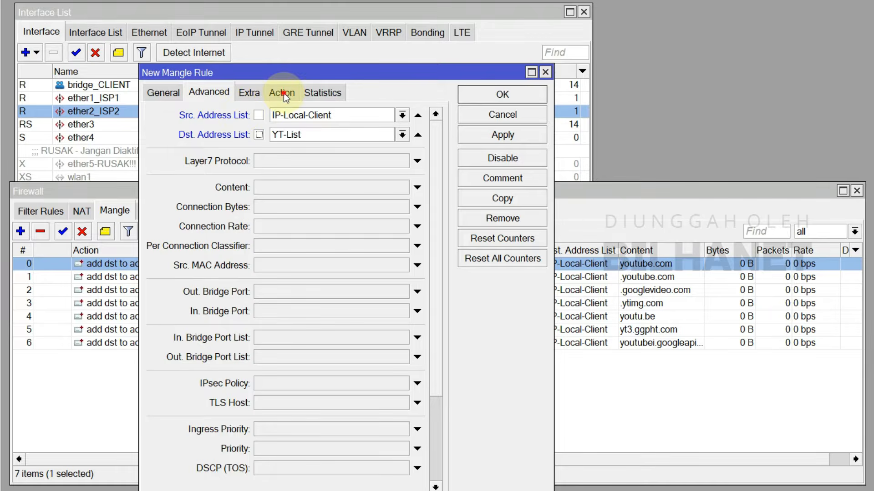
- Set the rule's action to mark routing with new routing mark Lewat-ISP2 and passthrough off, and save the rule
{"action": "left_click", "coordinate": [282, 92]}
{"action": "left_click", "coordinate": [263, 118]}
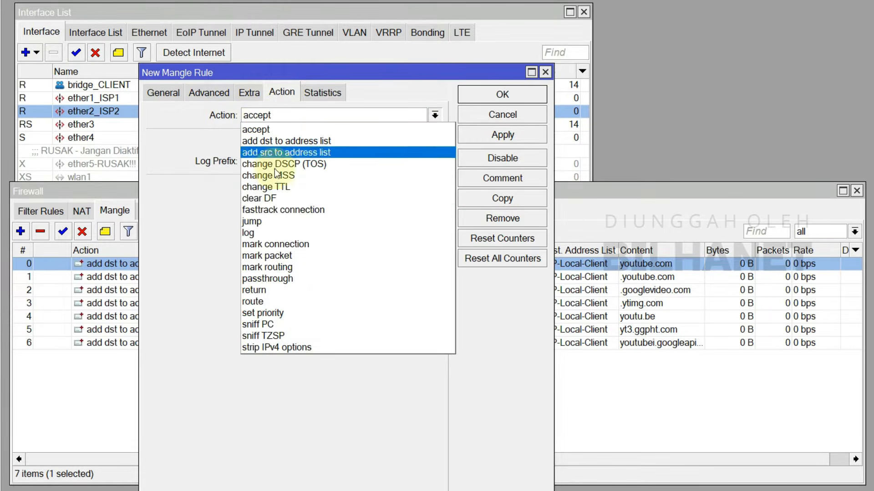
{"action": "left_click", "coordinate": [276, 266]}
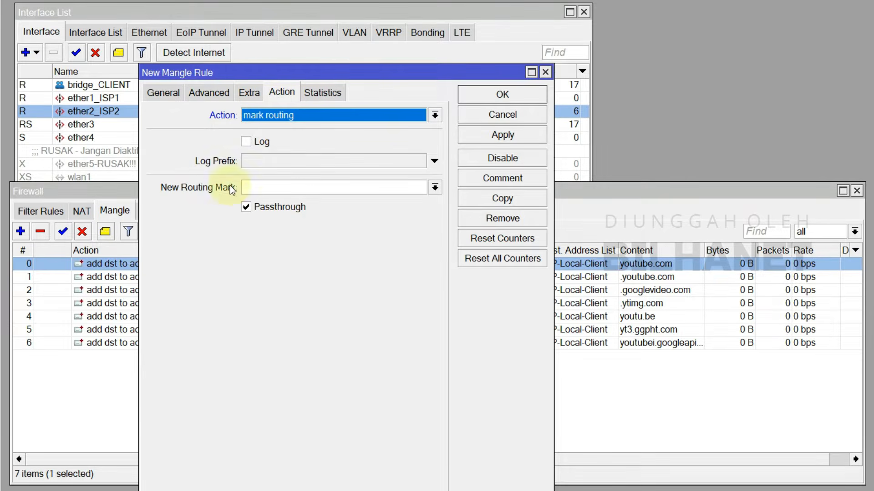
{"action": "left_click", "coordinate": [435, 188]}
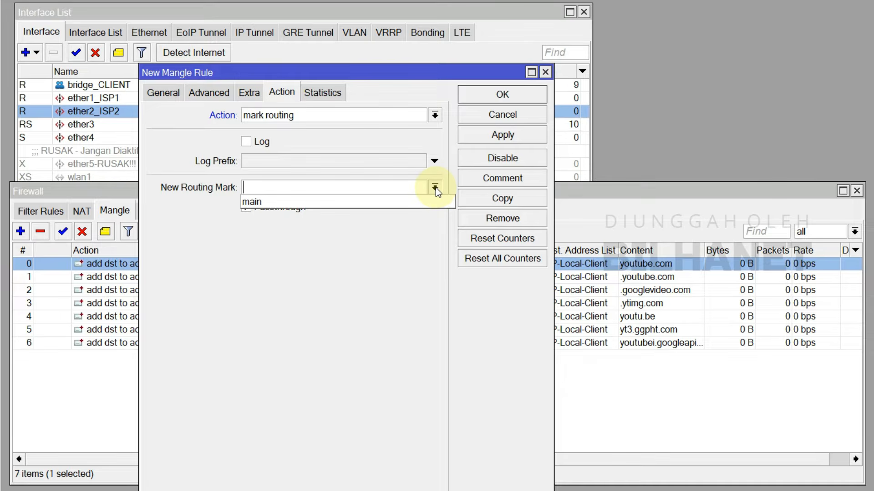
{"action": "type", "text": "Lewat-ISP2"}
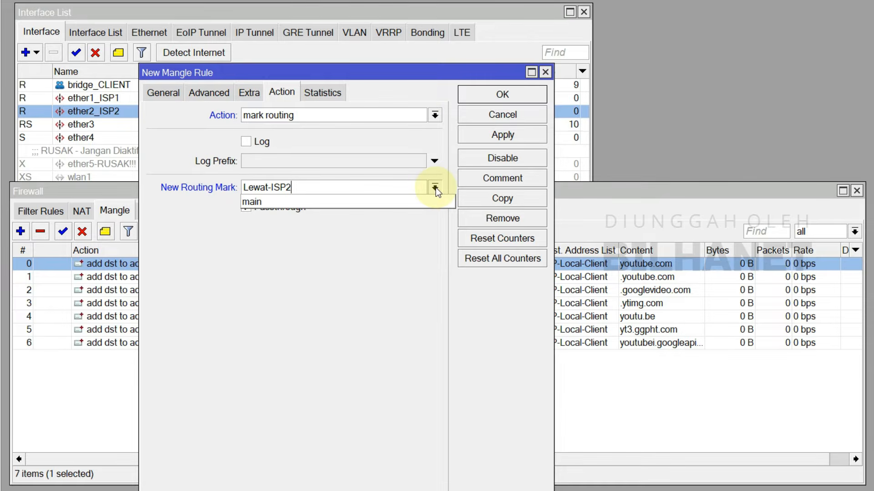
{"action": "left_click", "coordinate": [229, 188]}
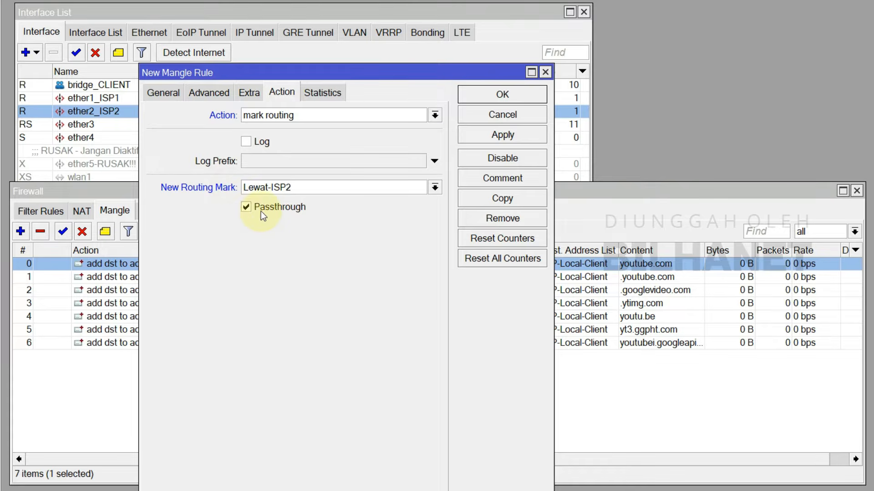
{"action": "left_click", "coordinate": [246, 208]}
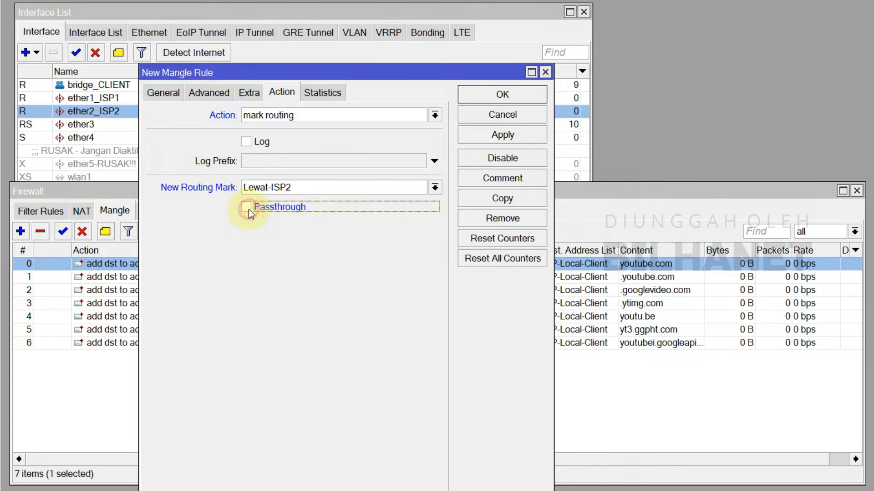
{"action": "left_click", "coordinate": [520, 138]}
{"action": "left_click", "coordinate": [503, 99]}
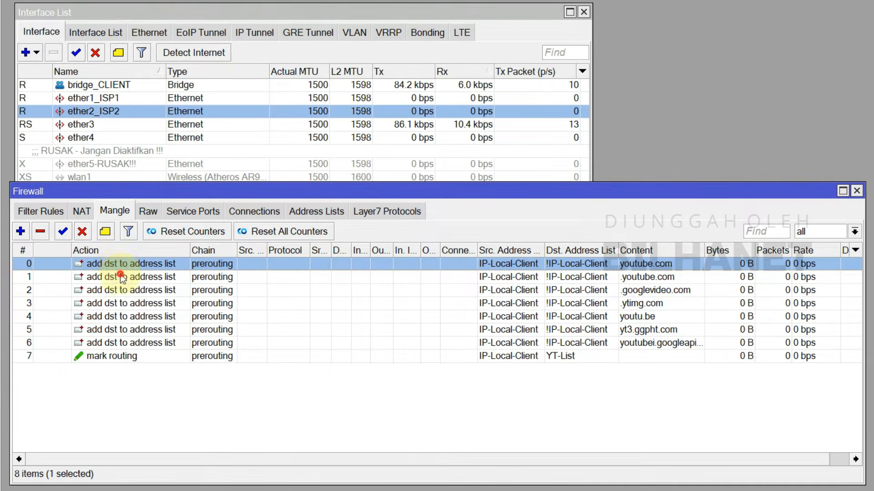
- Add the comment YOUTUBE to the first mangle rule, the one matching youtube.com
{"action": "left_click", "coordinate": [105, 232]}
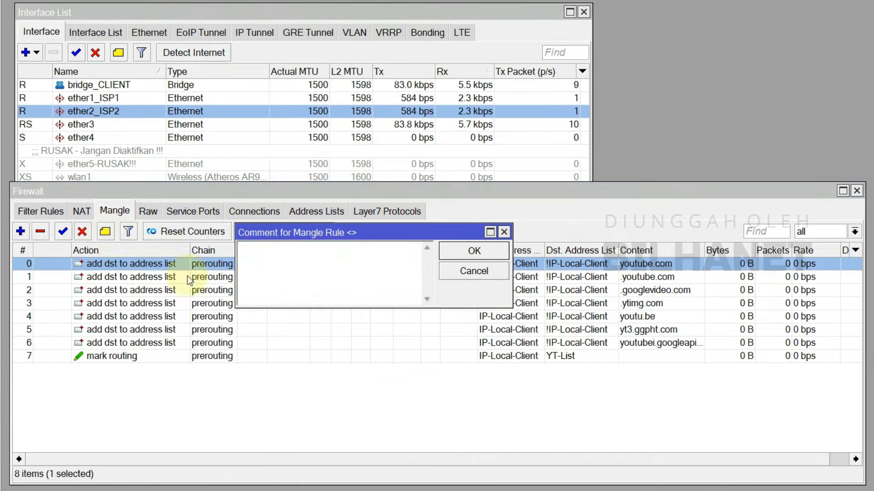
{"action": "type", "text": "YOU"}
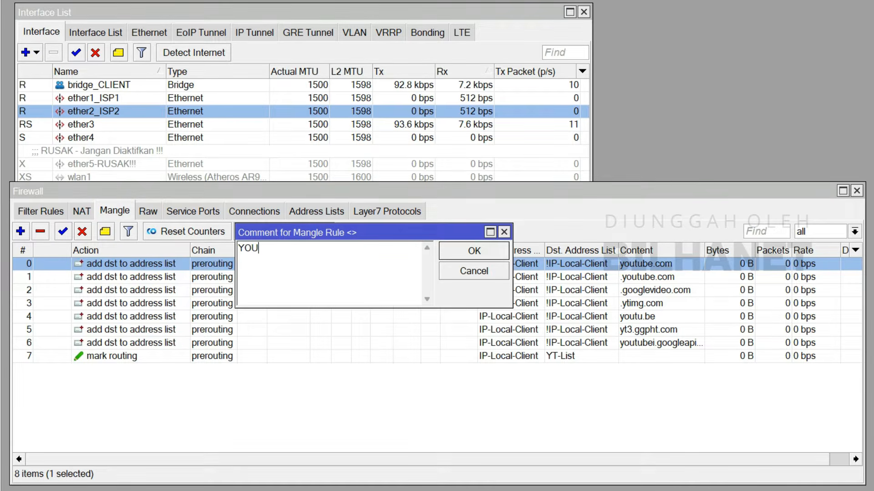
{"action": "type", "text": "TUBE"}
{"action": "key", "text": "Return"}
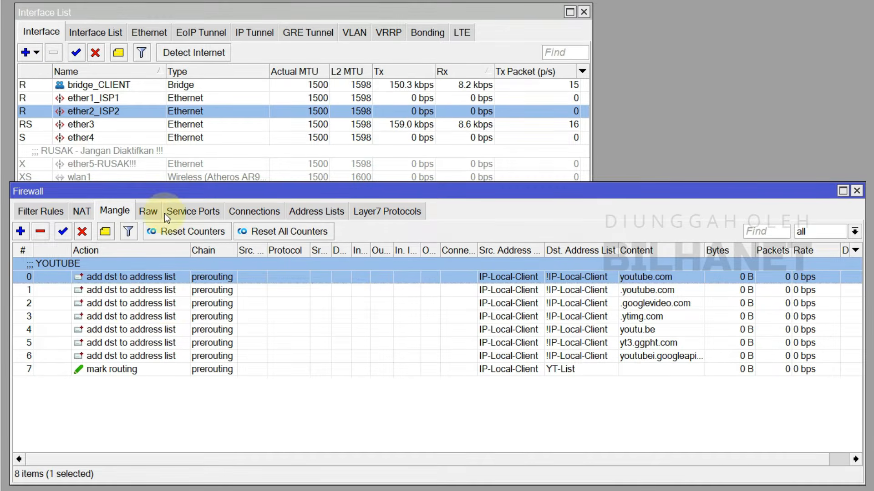
- Close the firewall window and open the router's IP route list
{"action": "left_click", "coordinate": [858, 193]}
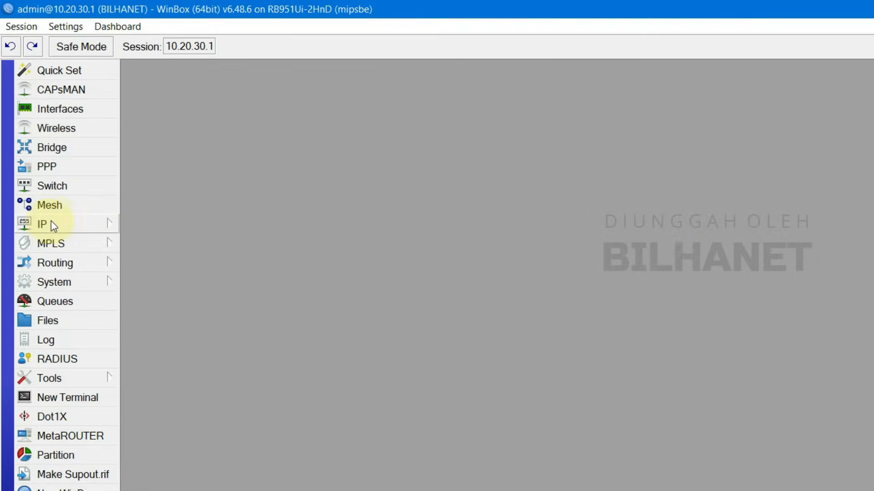
{"action": "left_click", "coordinate": [49, 223]}
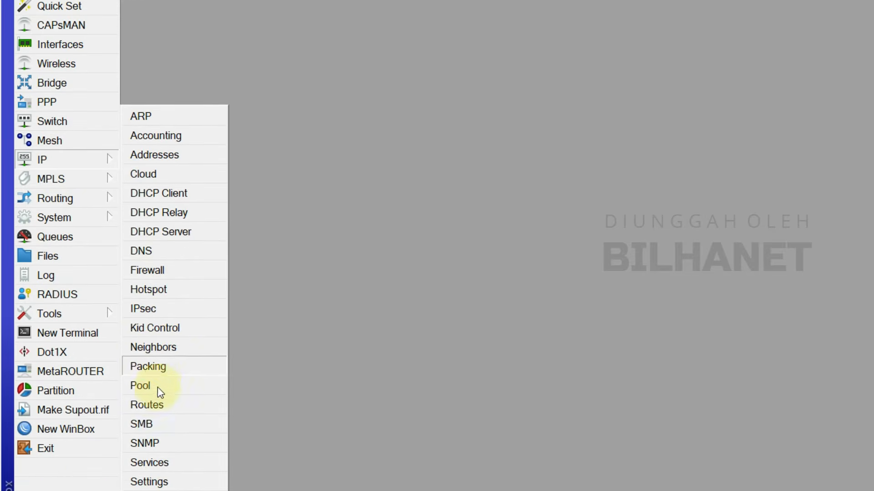
{"action": "left_click", "coordinate": [157, 407]}
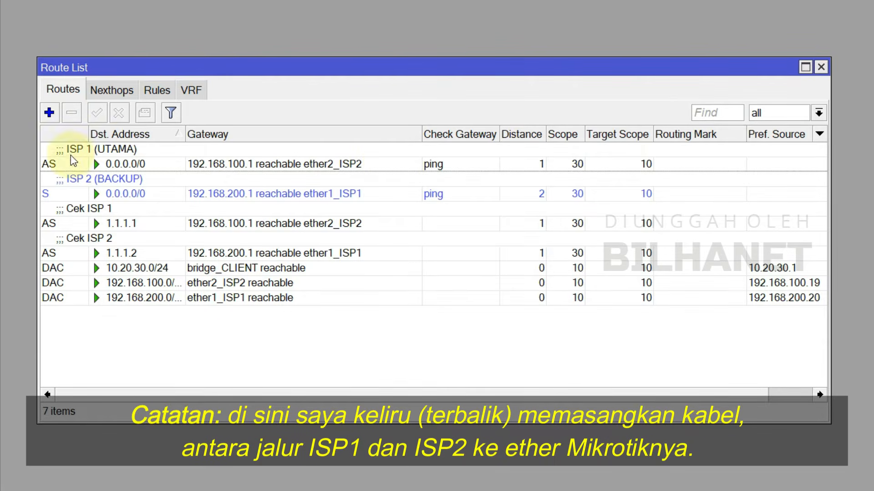
- Examine the existing main and backup default routes and the two Cek ISP check routes
{"action": "left_click", "coordinate": [110, 160]}
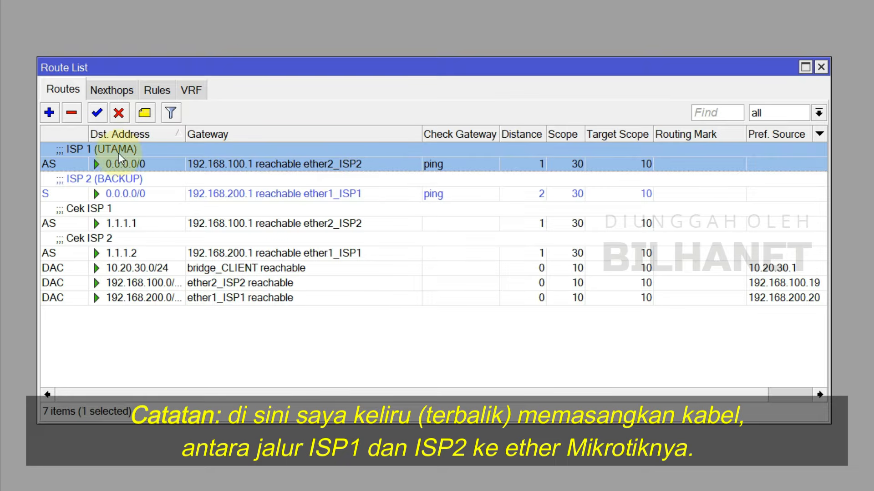
{"action": "left_click", "coordinate": [123, 182]}
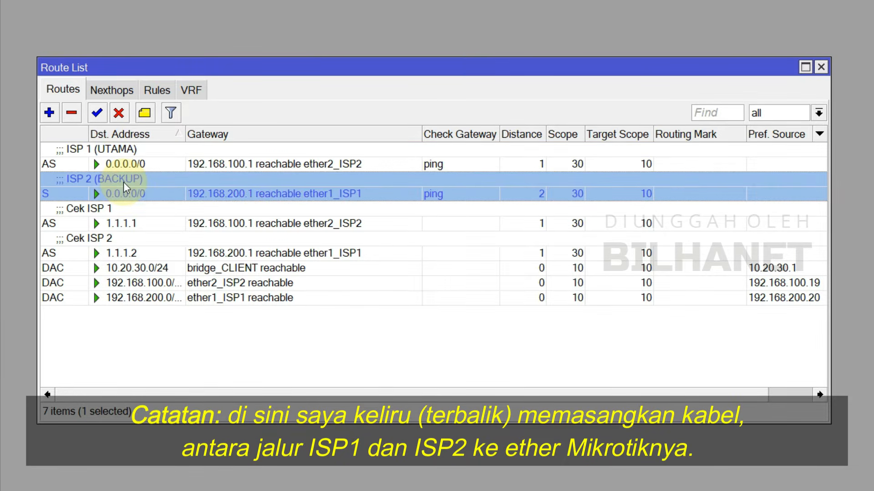
{"action": "left_click", "coordinate": [115, 224]}
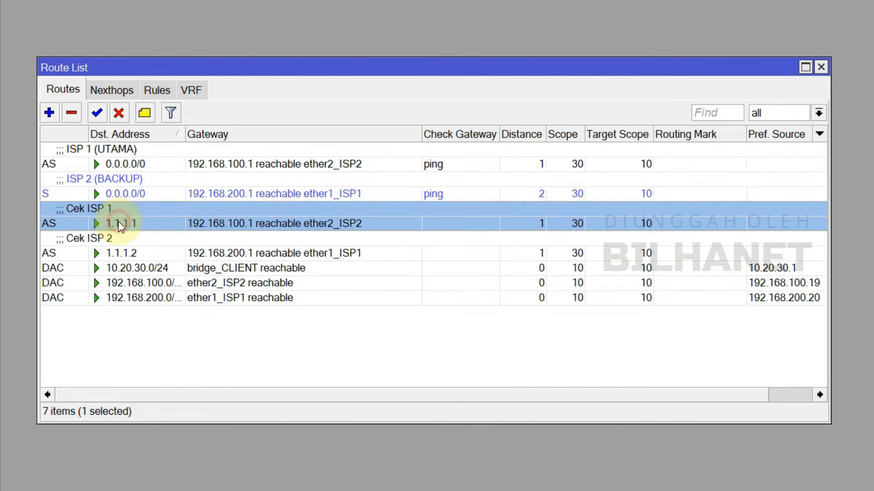
{"action": "left_click", "coordinate": [117, 246]}
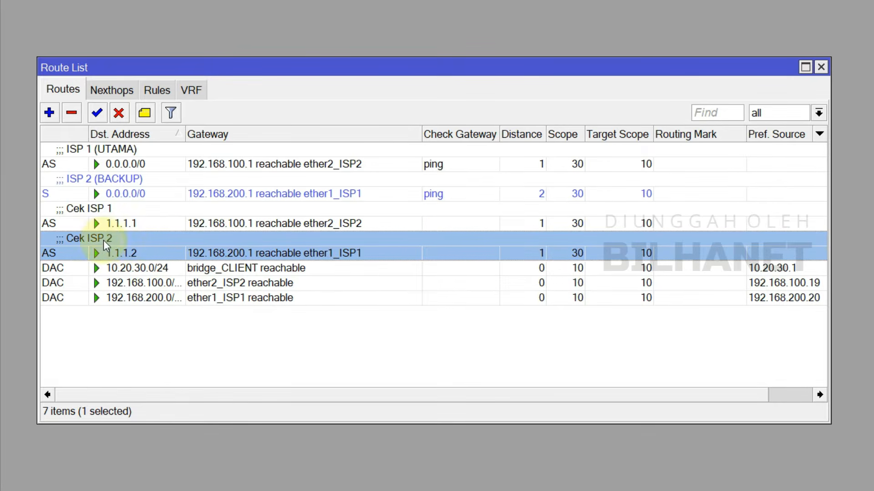
{"action": "left_click", "coordinate": [131, 224]}
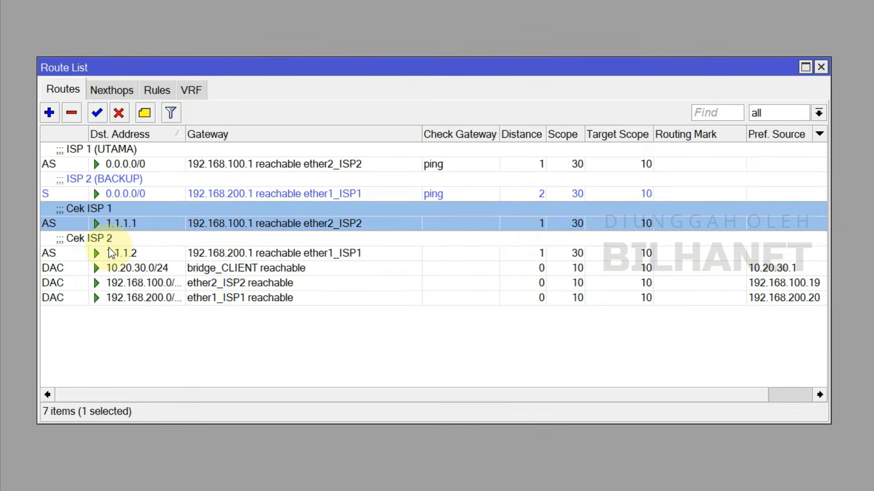
{"action": "left_click", "coordinate": [126, 243]}
{"action": "left_click", "coordinate": [130, 225]}
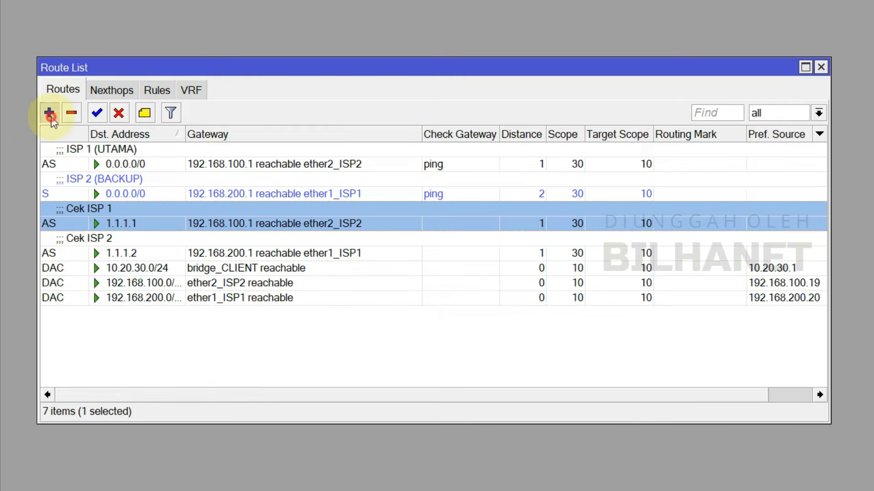
- Start a new route for destination 0.0.0.0/0 with gateway 192.168.200.1 and gateway checking by ping
{"action": "left_click", "coordinate": [49, 113]}
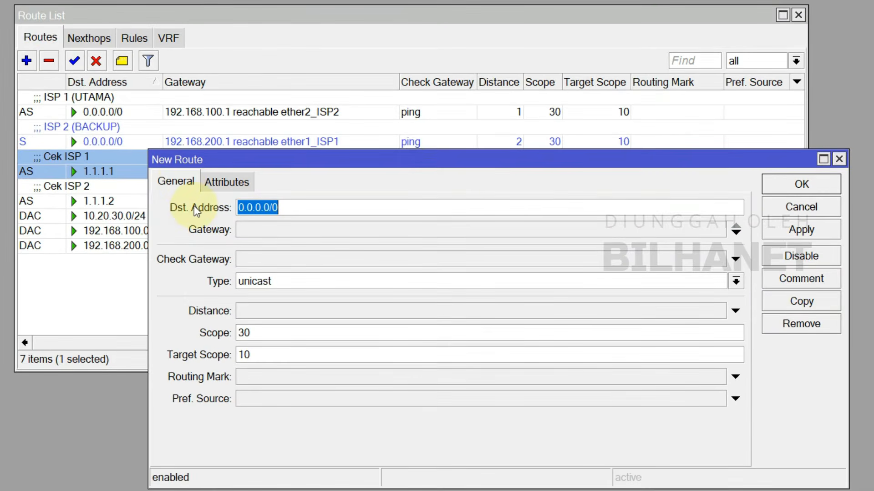
{"action": "left_click", "coordinate": [291, 207]}
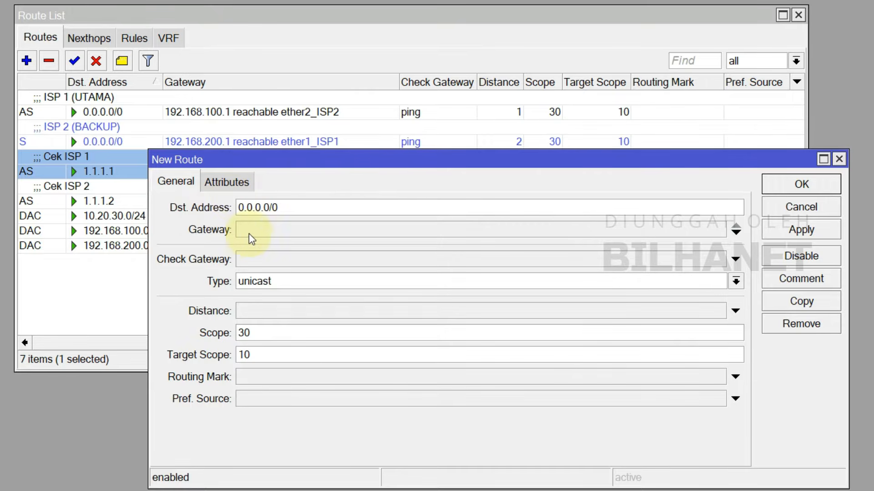
{"action": "left_click", "coordinate": [251, 235]}
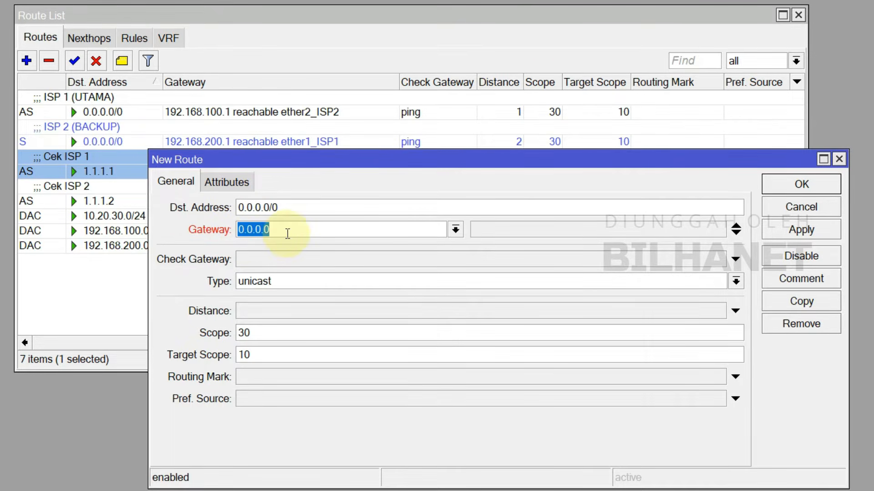
{"action": "type", "text": "1"}
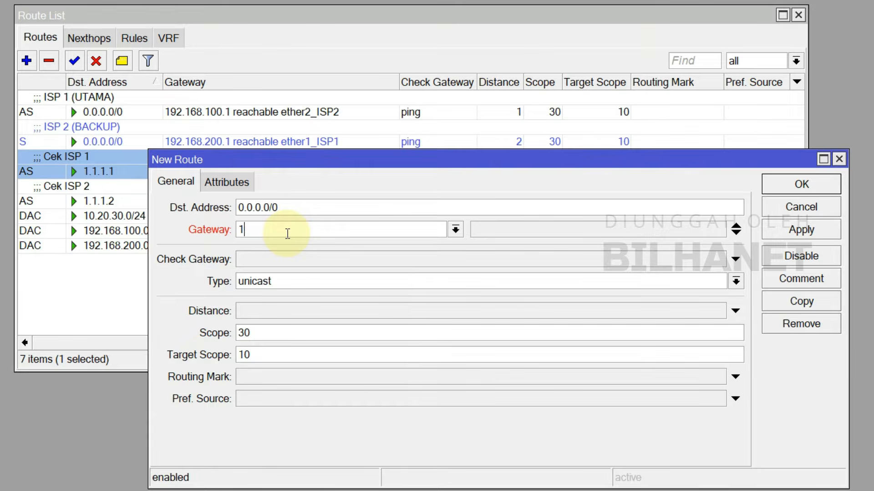
{"action": "type", "text": "92.168.200.1"}
{"action": "left_click_drag", "start_coordinate": [306, 229], "coordinate": [242, 228]}
{"action": "left_click", "coordinate": [325, 230]}
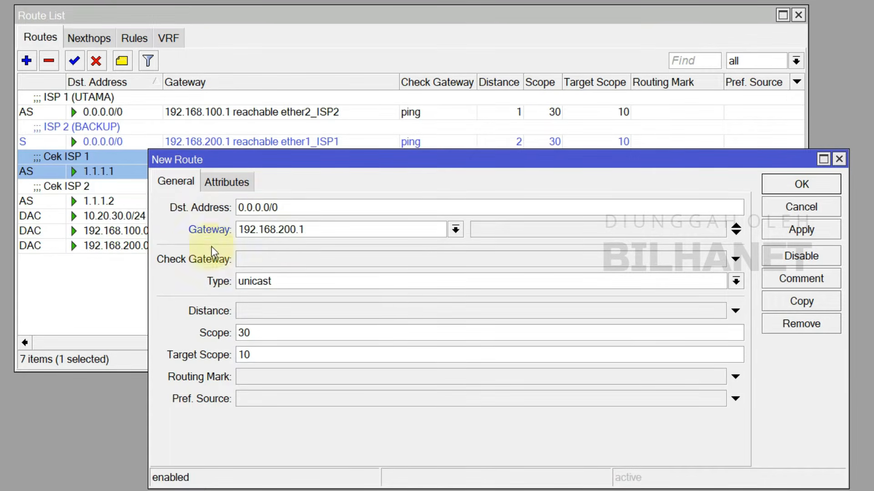
{"action": "left_click", "coordinate": [268, 261]}
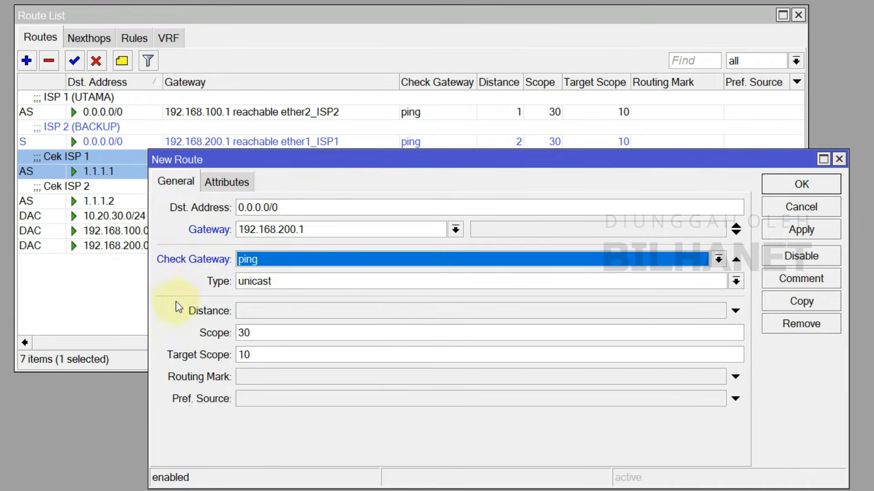
- Set the new route's distance to 1 and its routing mark to Lewat-ISP2
{"action": "left_click", "coordinate": [262, 314]}
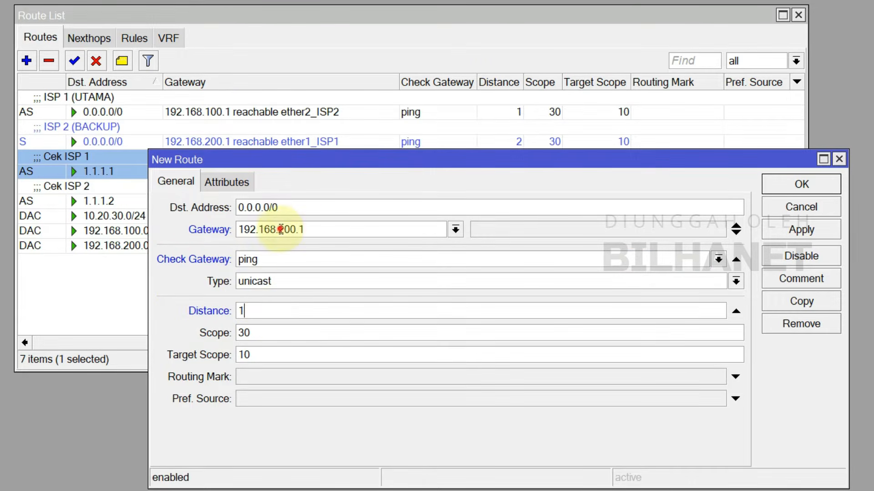
{"action": "double_click", "coordinate": [280, 229]}
{"action": "left_click_drag", "start_coordinate": [260, 310], "coordinate": [235, 311]}
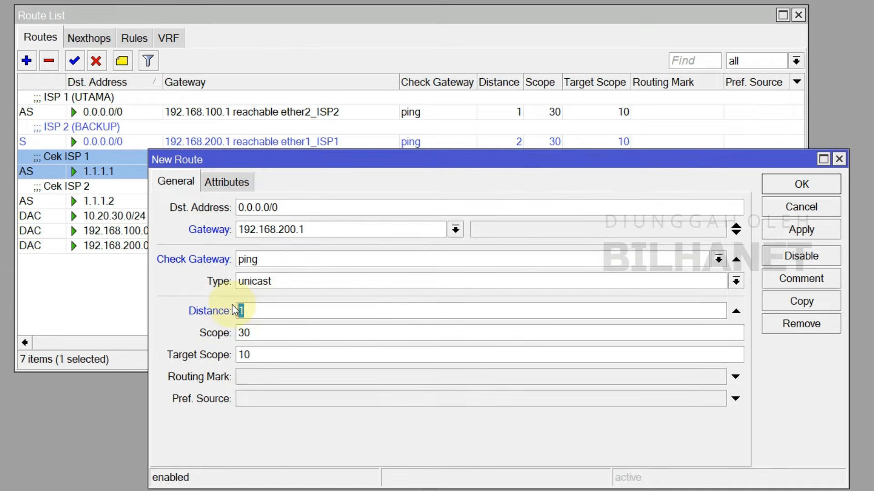
{"action": "left_click", "coordinate": [254, 377]}
{"action": "left_click", "coordinate": [718, 377]}
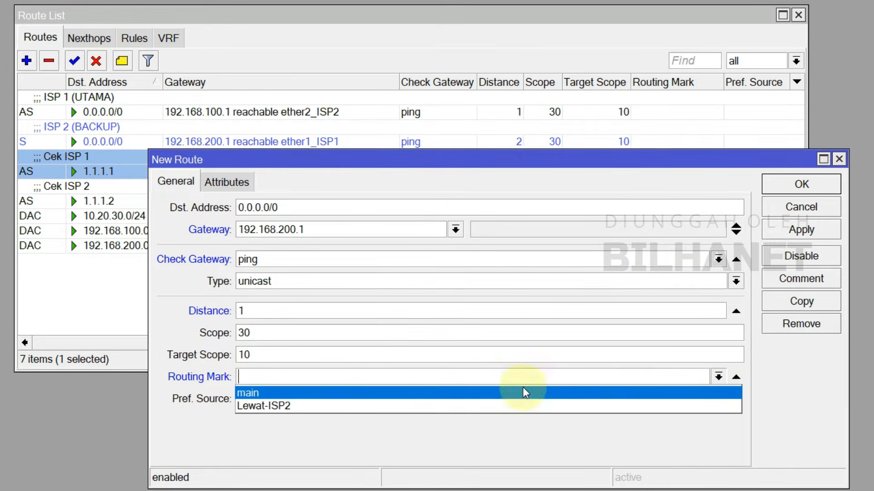
{"action": "left_click", "coordinate": [261, 408]}
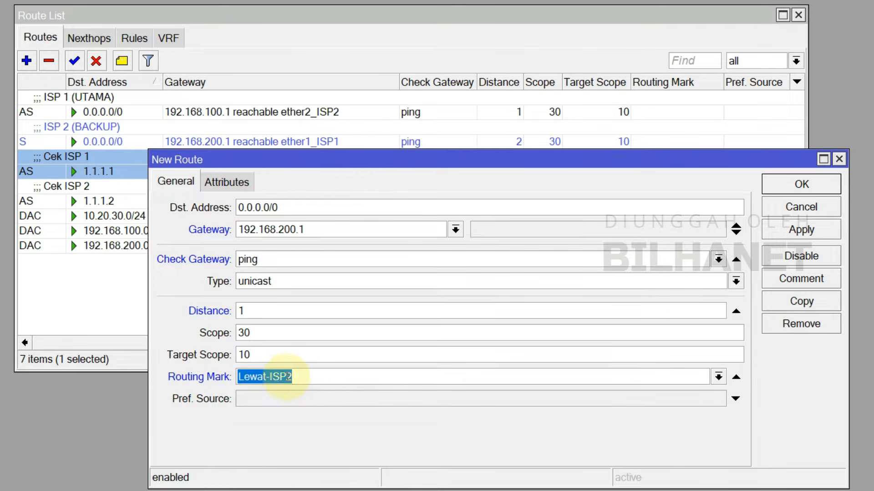
{"action": "left_click", "coordinate": [316, 376]}
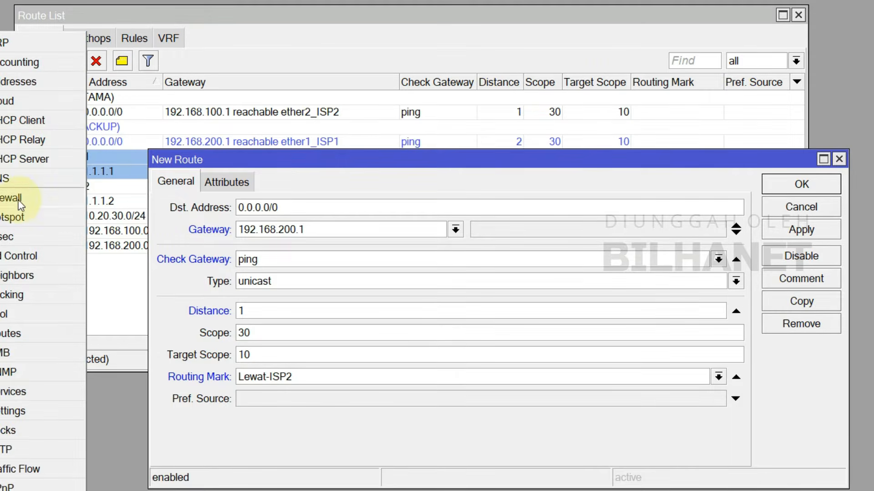
- Review the source and destination address lists and the new routing mark of the mark routing mangle rule, then close the rule
{"action": "left_click", "coordinate": [19, 200]}
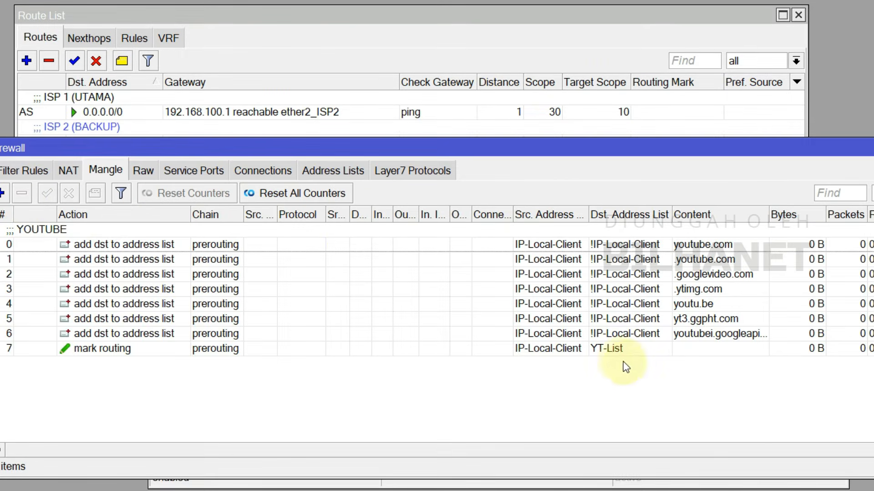
{"action": "double_click", "coordinate": [616, 349]}
{"action": "left_click", "coordinate": [299, 145]}
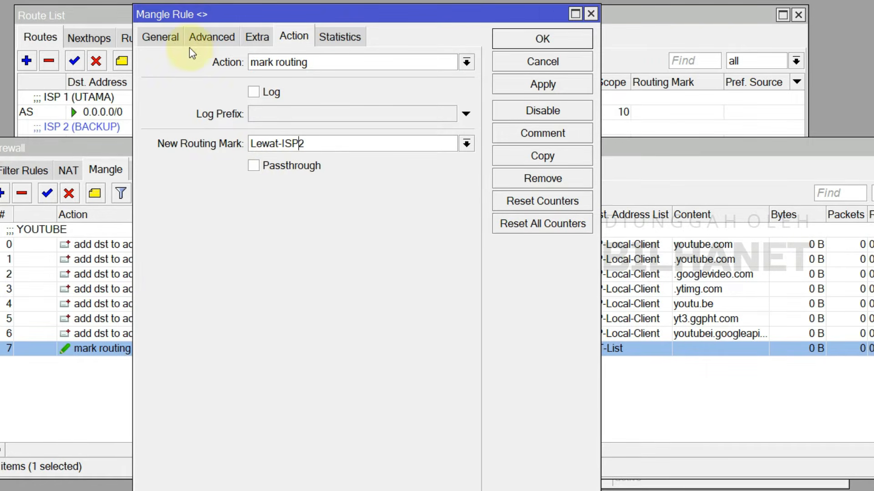
{"action": "left_click", "coordinate": [212, 37]}
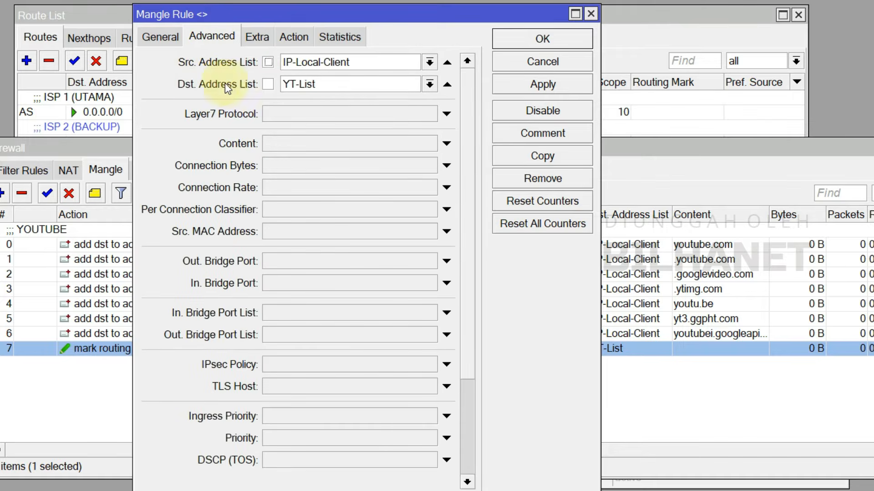
{"action": "left_click", "coordinate": [297, 39]}
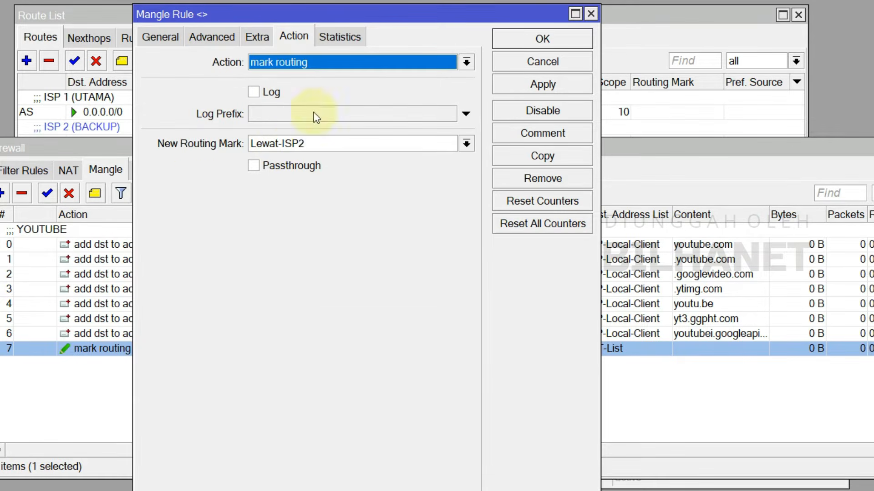
{"action": "left_click", "coordinate": [277, 144]}
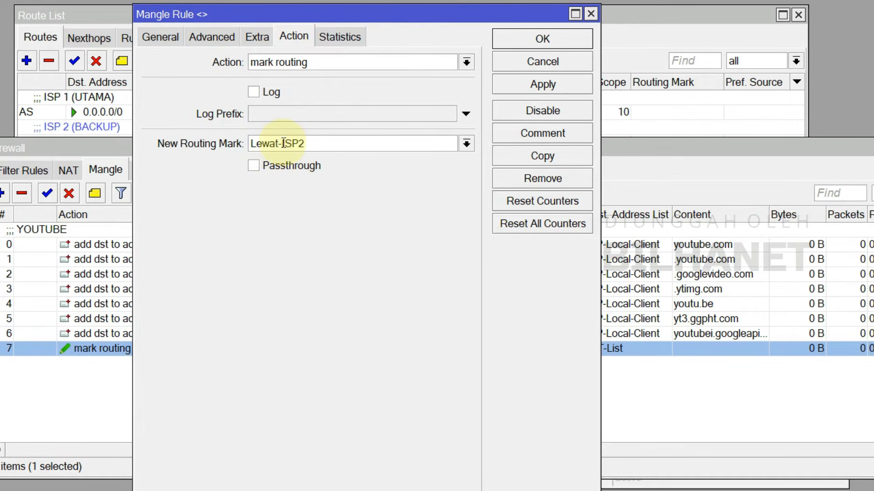
{"action": "left_click", "coordinate": [561, 43]}
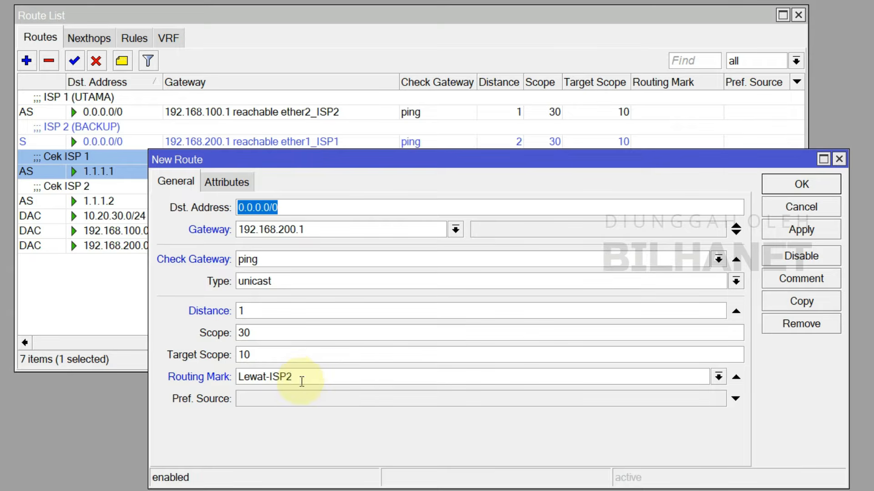
- Add the comment YouTube Lewat ISP 2 to the new route and save the route
{"action": "left_click", "coordinate": [814, 283]}
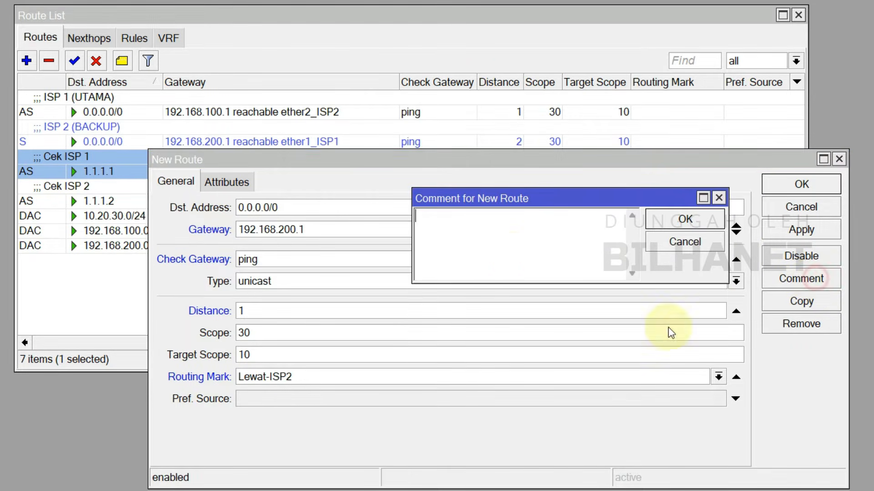
{"action": "type", "text": "YouTube Lewat ISP 2"}
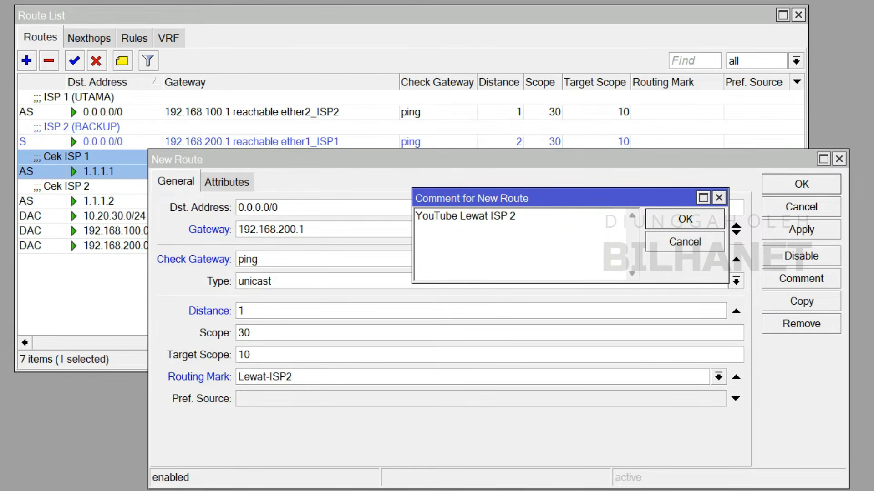
{"action": "left_click", "coordinate": [678, 220]}
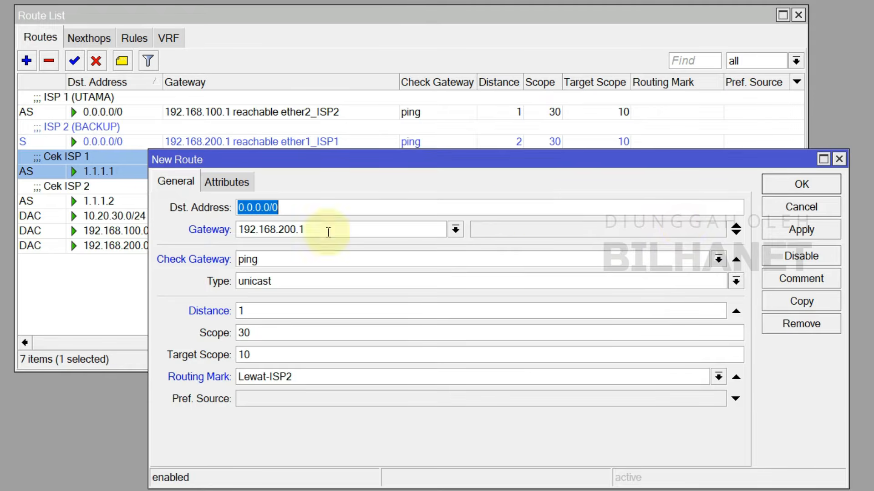
{"action": "left_click", "coordinate": [800, 230]}
{"action": "left_click", "coordinate": [802, 191]}
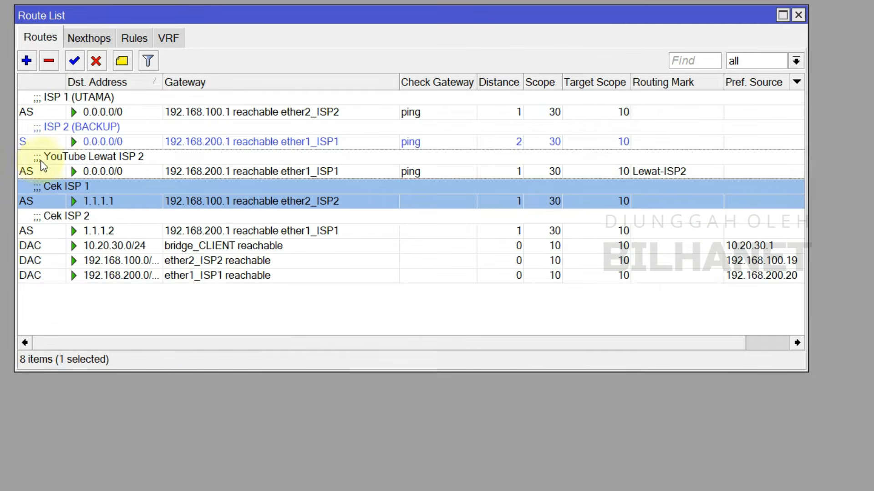
- Compare the YouTube route's gateway with the ether1_ISP1 and ether2_ISP2 entries in the address list, then close that list
{"action": "left_click", "coordinate": [136, 163]}
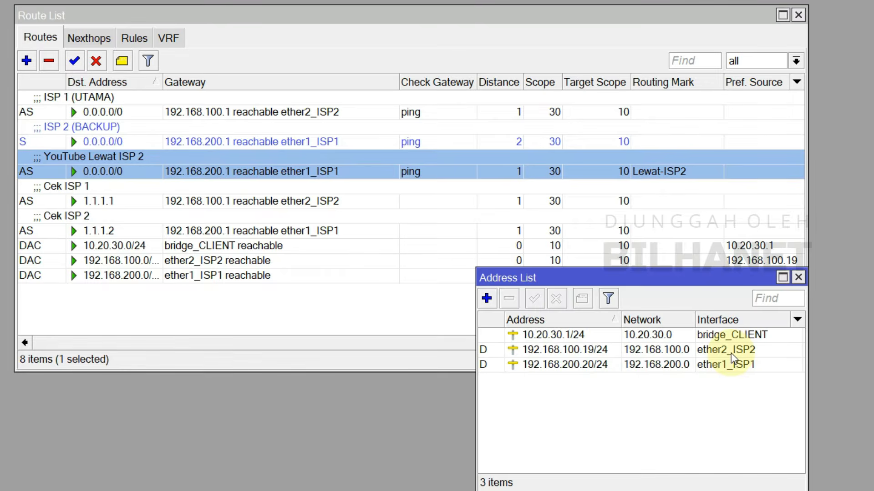
{"action": "left_click", "coordinate": [571, 354]}
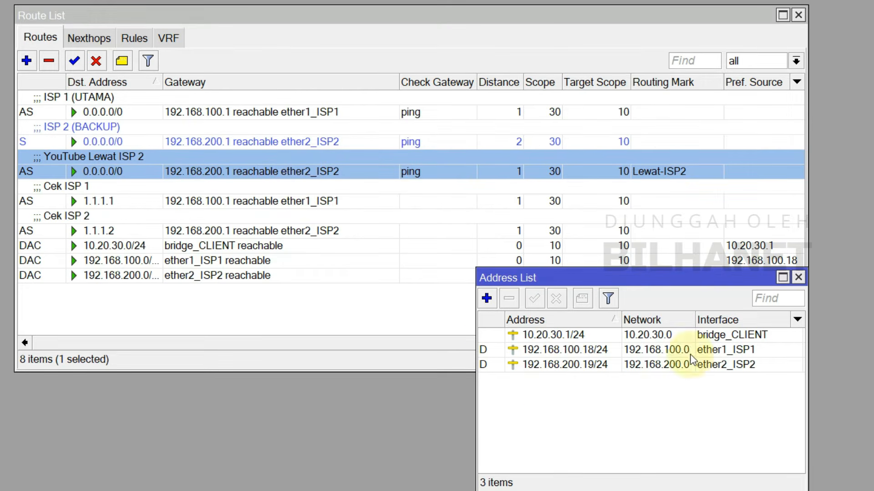
{"action": "left_click", "coordinate": [591, 350]}
{"action": "left_click", "coordinate": [594, 366]}
{"action": "left_click", "coordinate": [594, 350]}
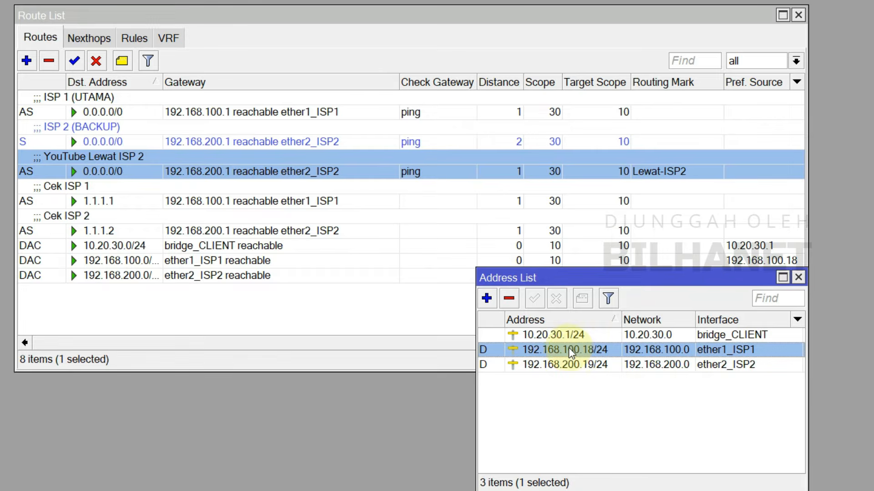
{"action": "left_click", "coordinate": [745, 364]}
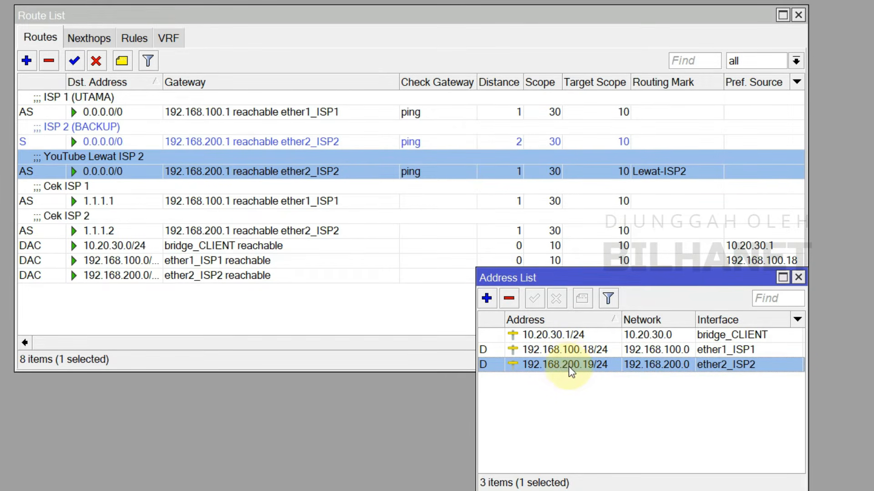
{"action": "left_click", "coordinate": [798, 277]}
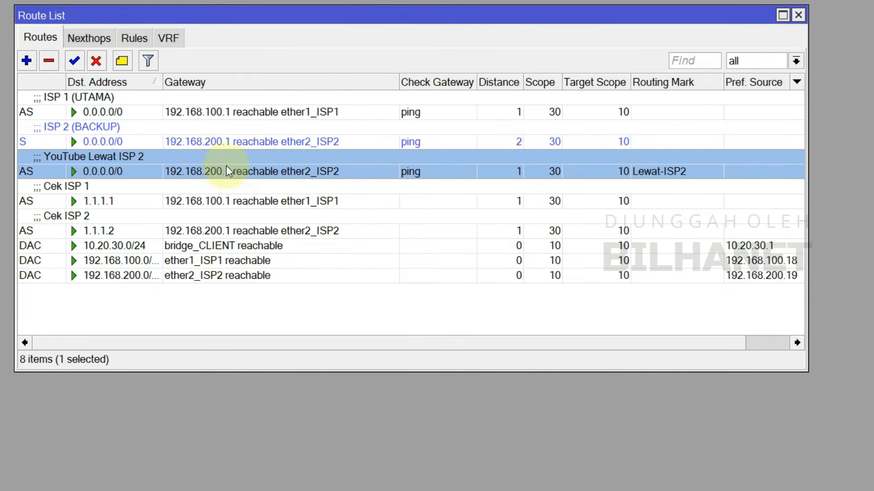
- Move the route list aside and open the live traffic view of the ether1_ISP1 interface from the interface list
{"action": "left_click_drag", "start_coordinate": [228, 20], "coordinate": [218, 129]}
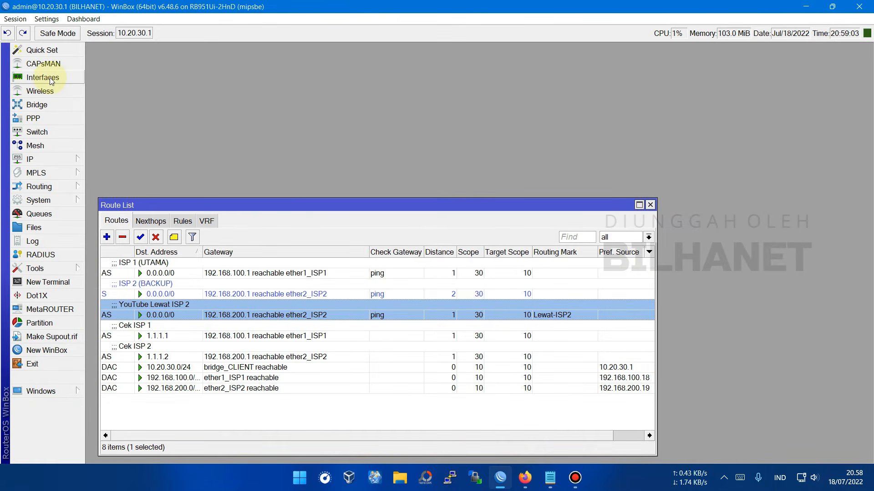
{"action": "left_click", "coordinate": [51, 81]}
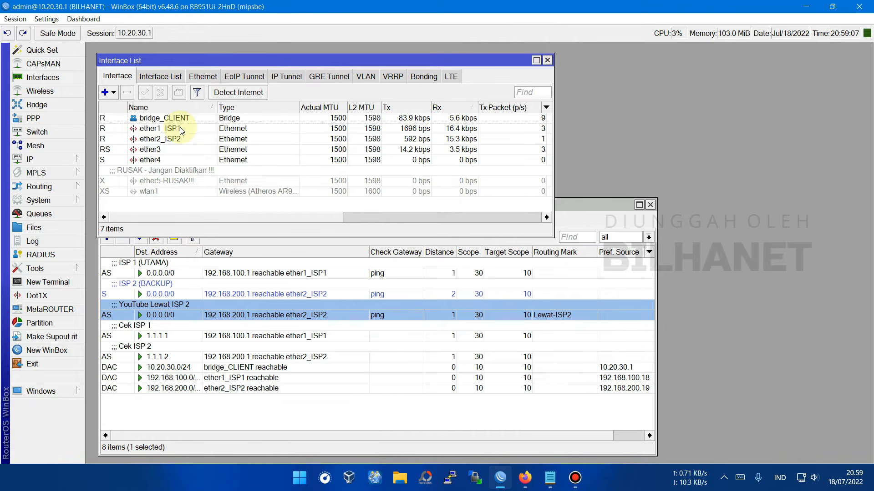
{"action": "left_click", "coordinate": [237, 129]}
{"action": "left_click", "coordinate": [409, 138]}
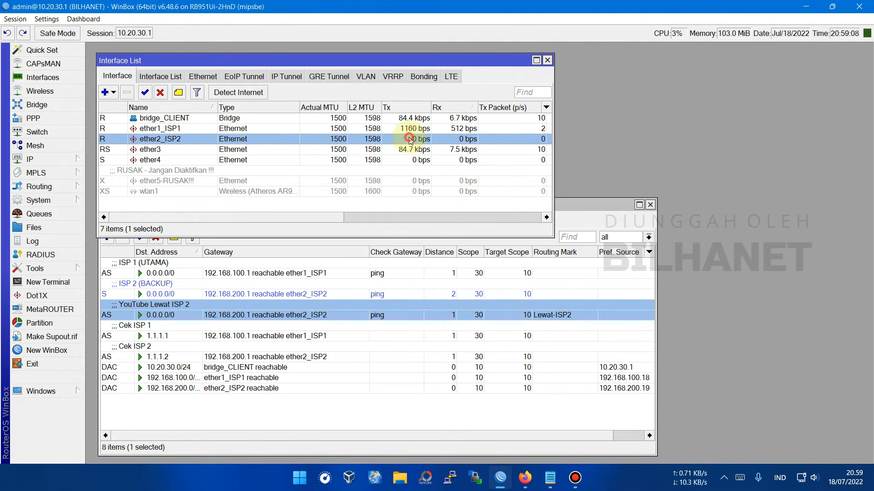
{"action": "double_click", "coordinate": [168, 129]}
{"action": "left_click", "coordinate": [548, 138]}
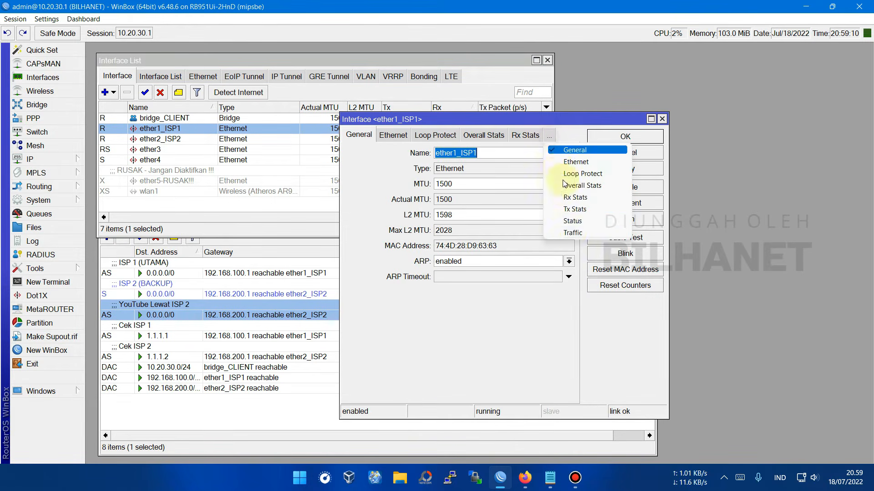
{"action": "left_click", "coordinate": [562, 236]}
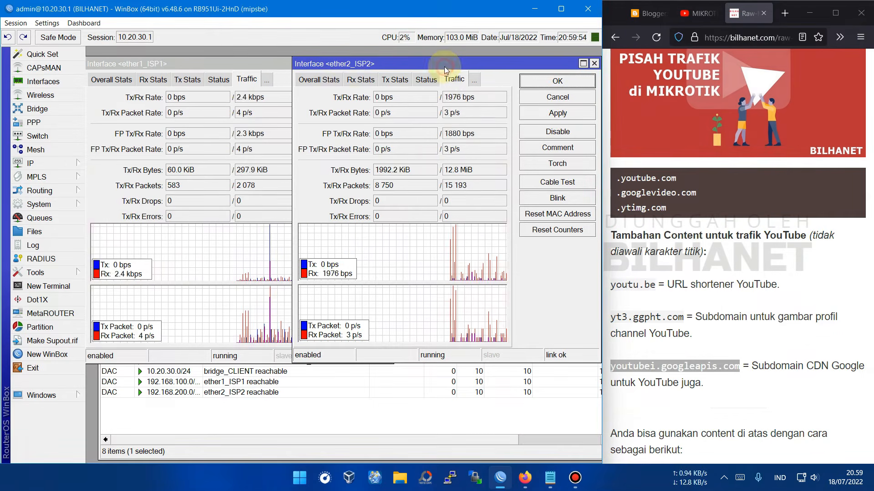
- Switch to YouTube in the browser, leave the mobile device view, reload, and play the BILHANET TP-Link WR840N downgrade video, skipping ahead
{"action": "left_click", "coordinate": [366, 66]}
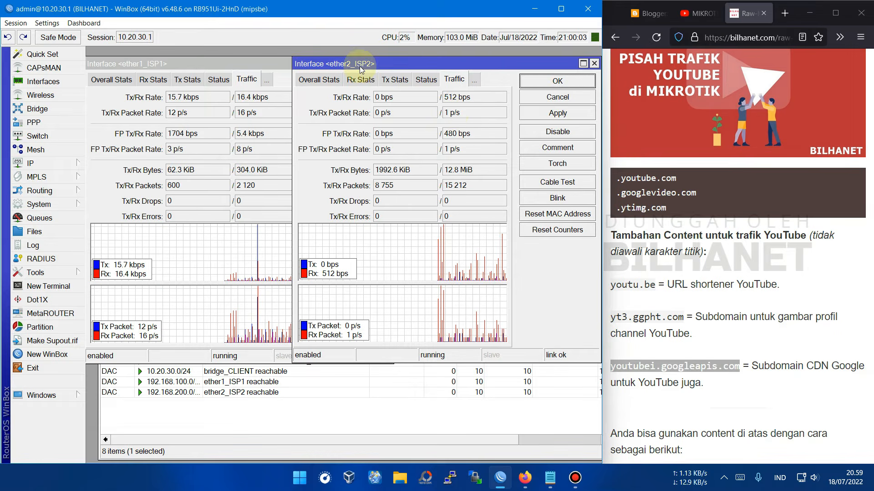
{"action": "left_click", "coordinate": [700, 12]}
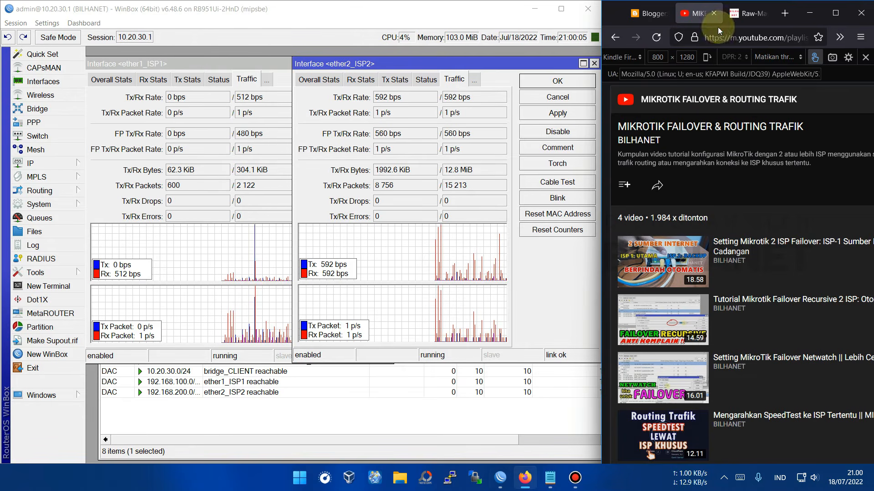
{"action": "left_click", "coordinate": [866, 58]}
{"action": "left_click", "coordinate": [655, 37]}
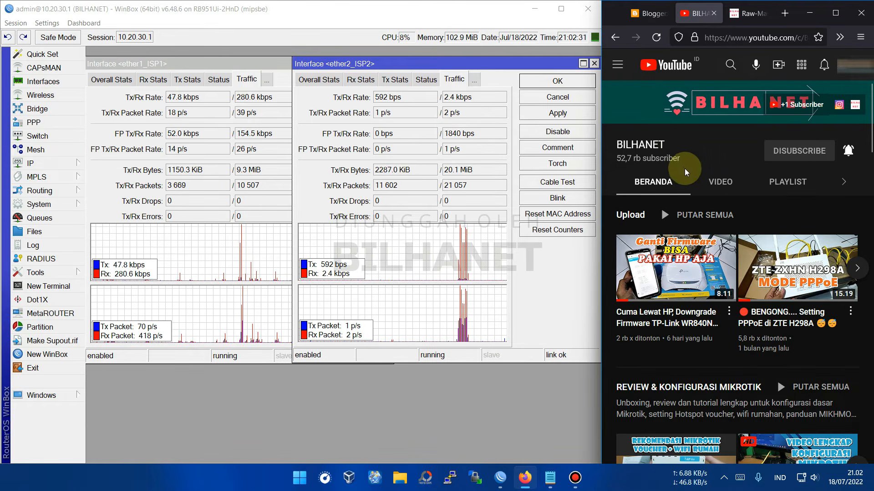
{"action": "left_click", "coordinate": [664, 278]}
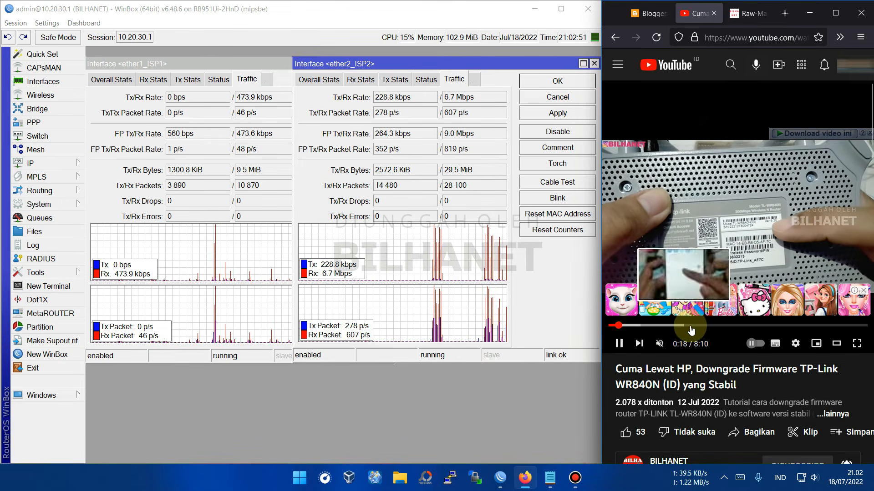
{"action": "left_click", "coordinate": [691, 327]}
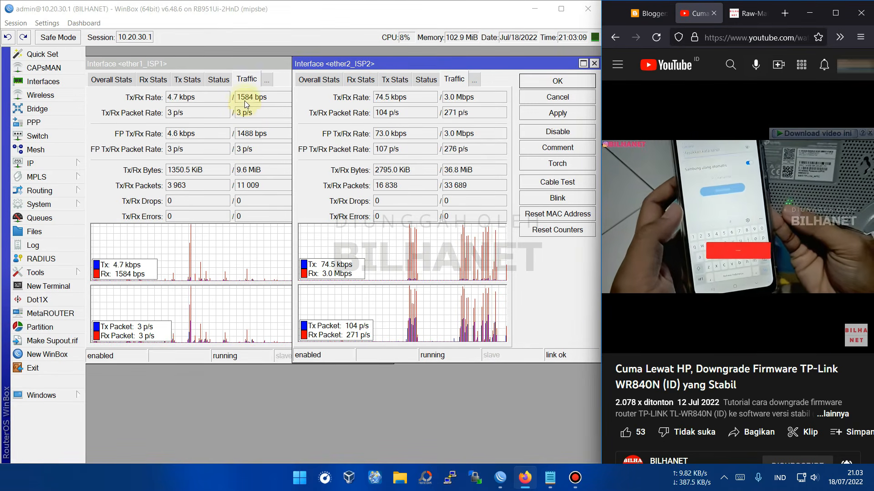
- Open the firewall's mangle rules and check the byte, packet and rate counters, including those of the YT-List mark routing rule
{"action": "left_click", "coordinate": [38, 164]}
{"action": "left_click", "coordinate": [103, 237]}
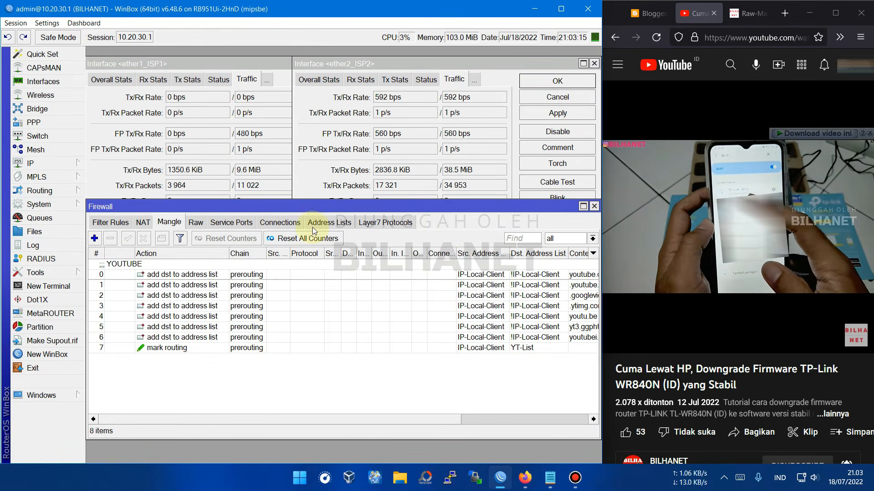
{"action": "left_click", "coordinate": [173, 226]}
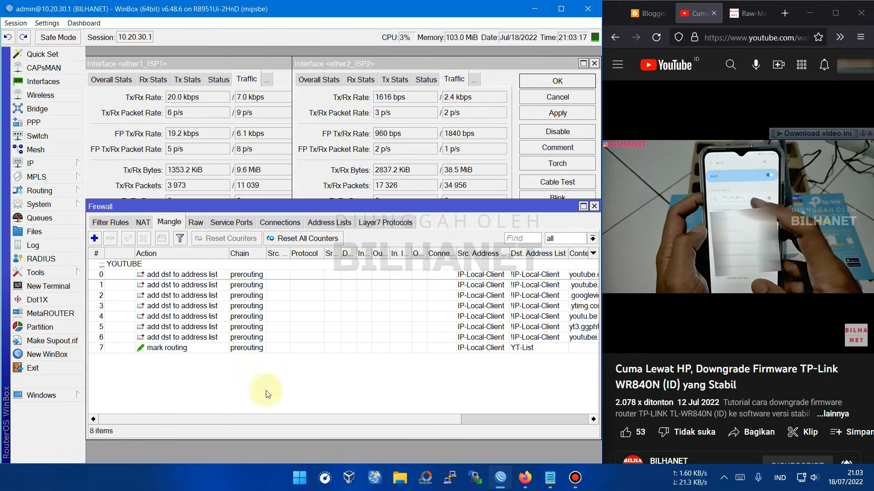
{"action": "left_click_drag", "start_coordinate": [385, 420], "coordinate": [449, 420]}
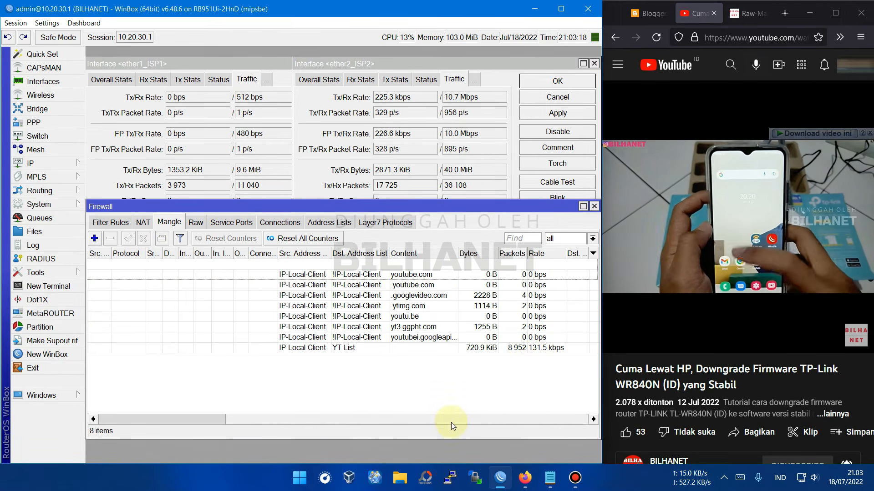
{"action": "left_click", "coordinate": [541, 347]}
{"action": "left_click_drag", "start_coordinate": [265, 418], "coordinate": [240, 419]}
{"action": "left_click", "coordinate": [310, 420]}
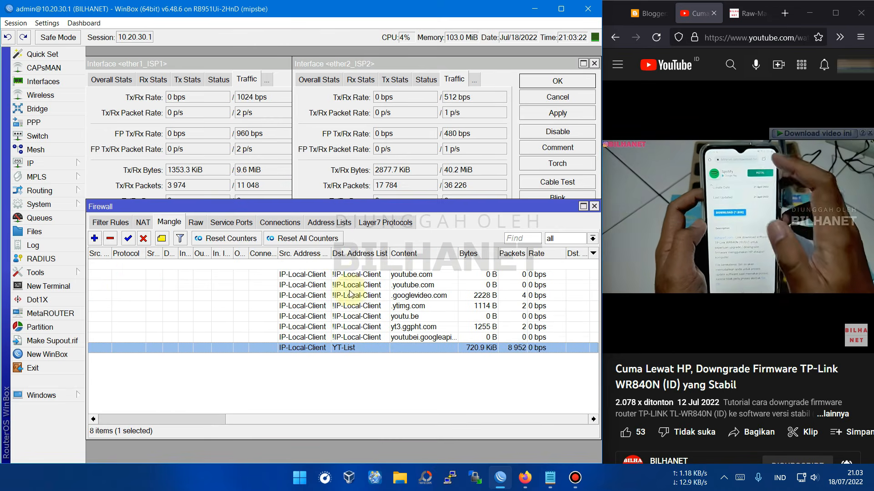
- Filter the firewall address lists to YT-List, check its entries alongside the ether2_ISP2 traffic, then close the firewall
{"action": "left_click", "coordinate": [335, 225]}
{"action": "left_click", "coordinate": [557, 239]}
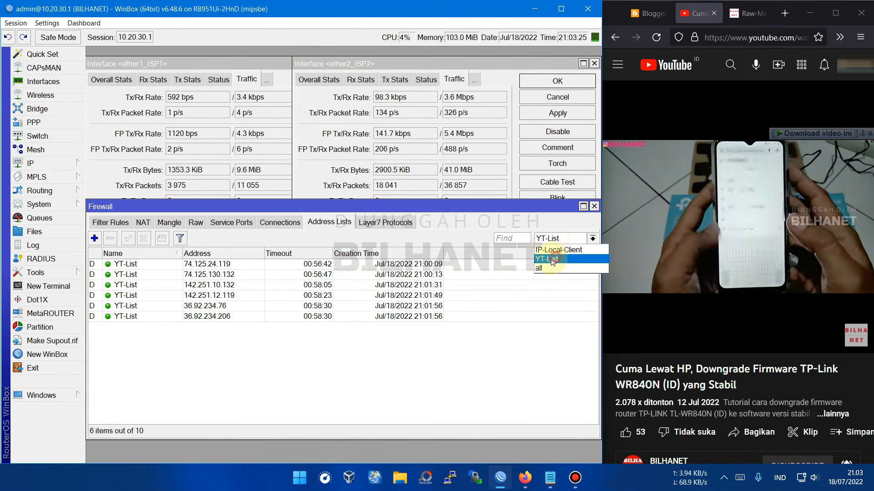
{"action": "left_click", "coordinate": [557, 257]}
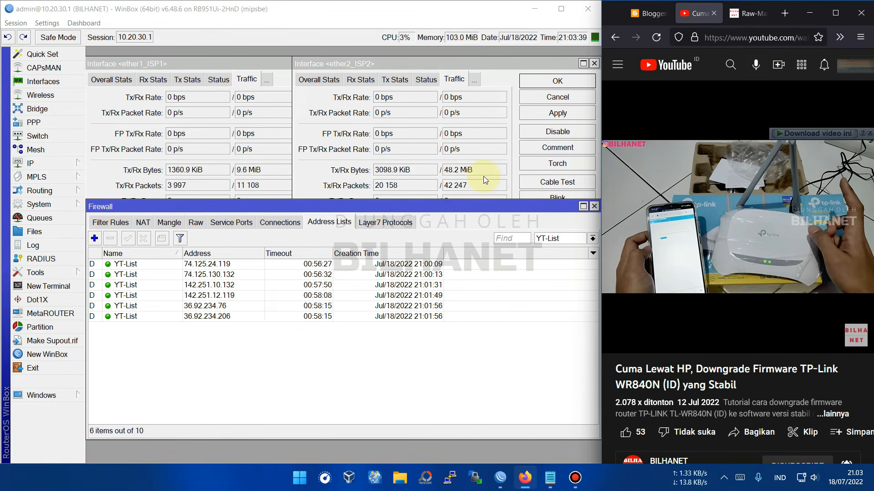
{"action": "left_click", "coordinate": [372, 66]}
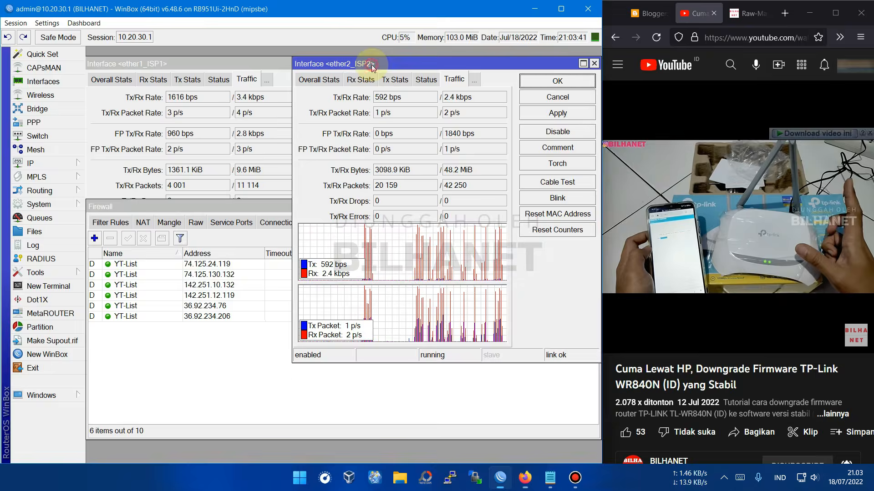
{"action": "left_click", "coordinate": [222, 214]}
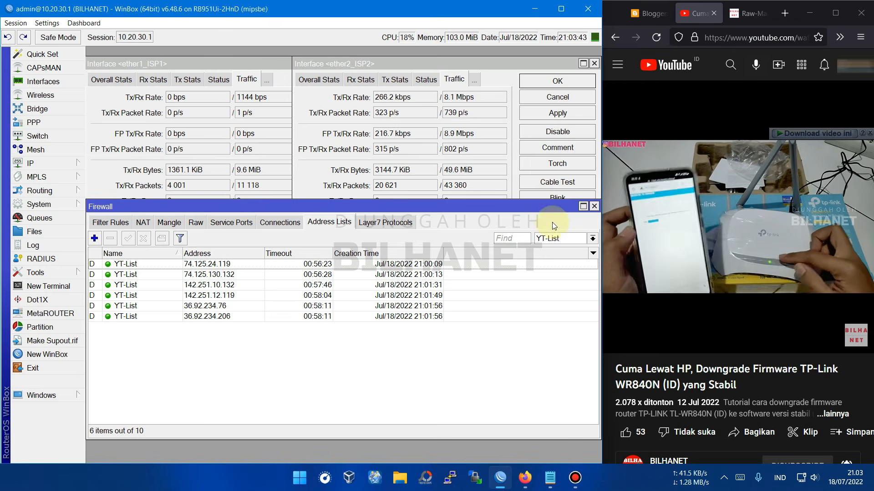
{"action": "left_click", "coordinate": [595, 207]}
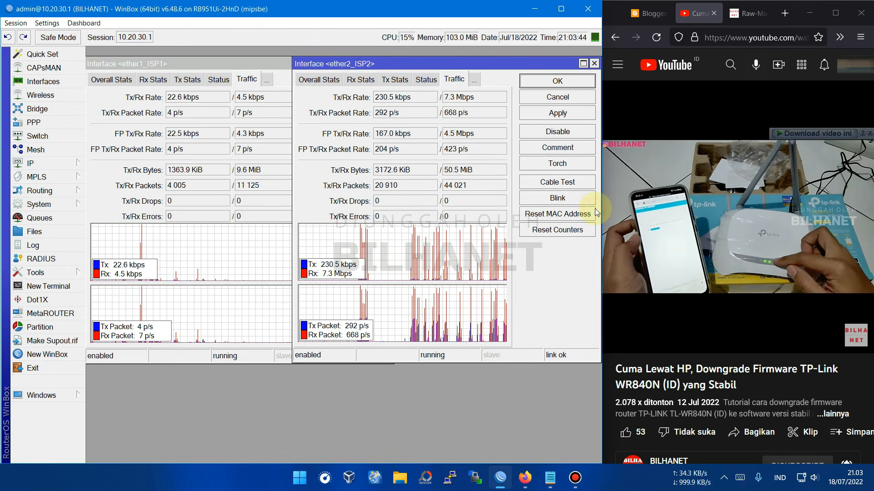
- Open the IP route list, pause the YouTube video and minimise the browser, then select the YouTube Lewat ISP 2 route
{"action": "left_click", "coordinate": [61, 163]}
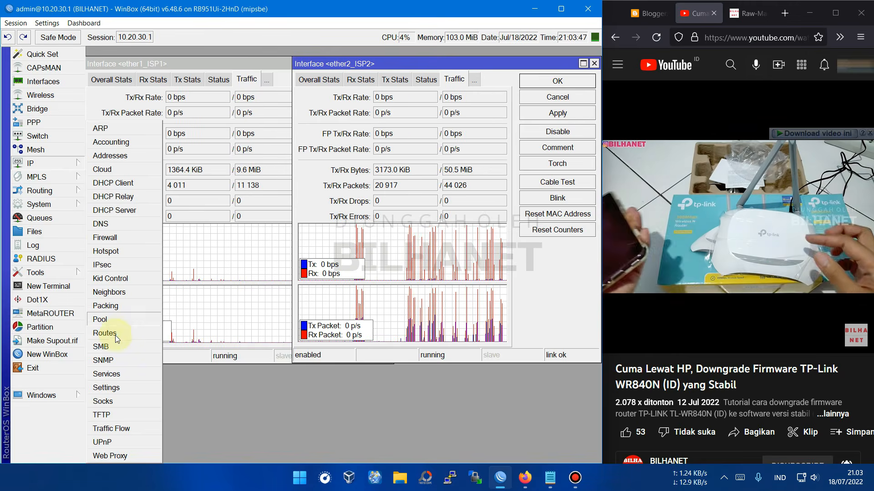
{"action": "left_click", "coordinate": [115, 335]}
{"action": "left_click", "coordinate": [674, 213]}
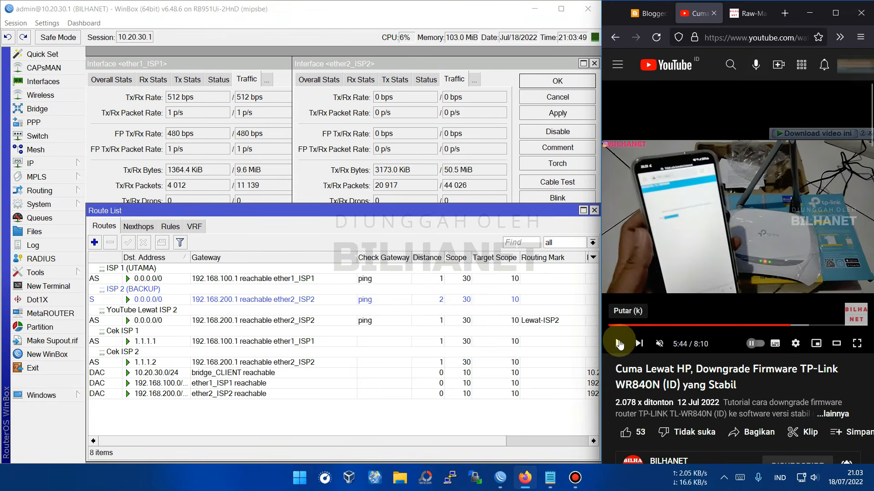
{"action": "left_click", "coordinate": [810, 13]}
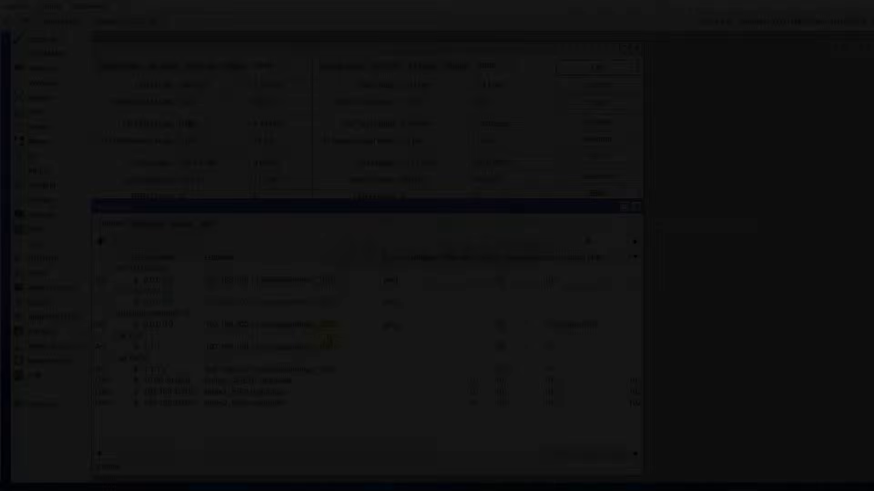
{"action": "left_click_drag", "start_coordinate": [207, 209], "coordinate": [239, 208]}
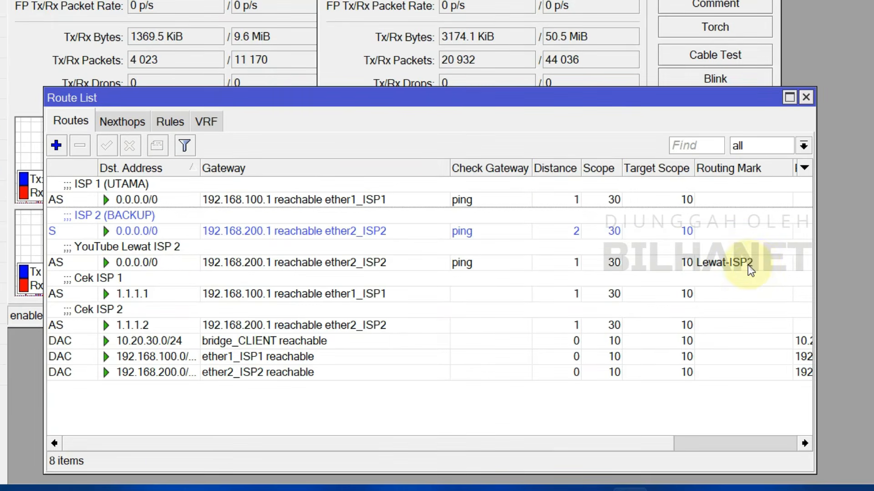
{"action": "left_click", "coordinate": [750, 284]}
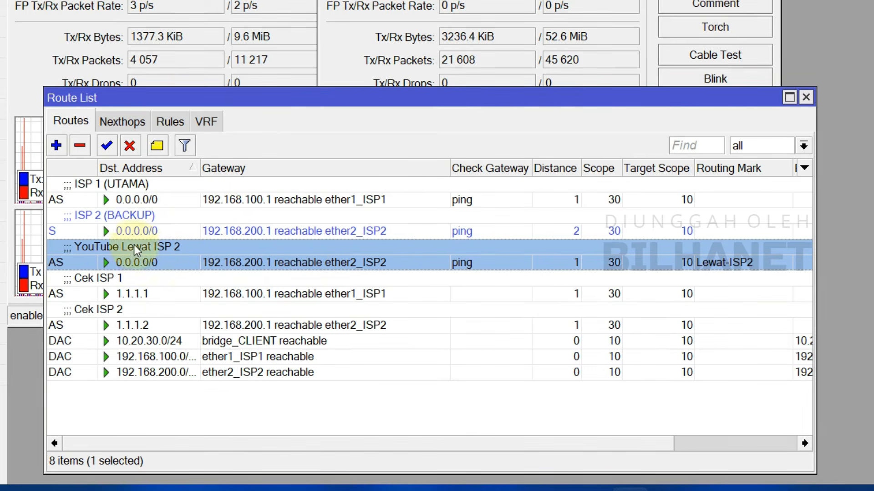
- Start a new route with destination 0.0.0.0/0 and gateway 192.168.100.1
{"action": "left_click", "coordinate": [56, 146]}
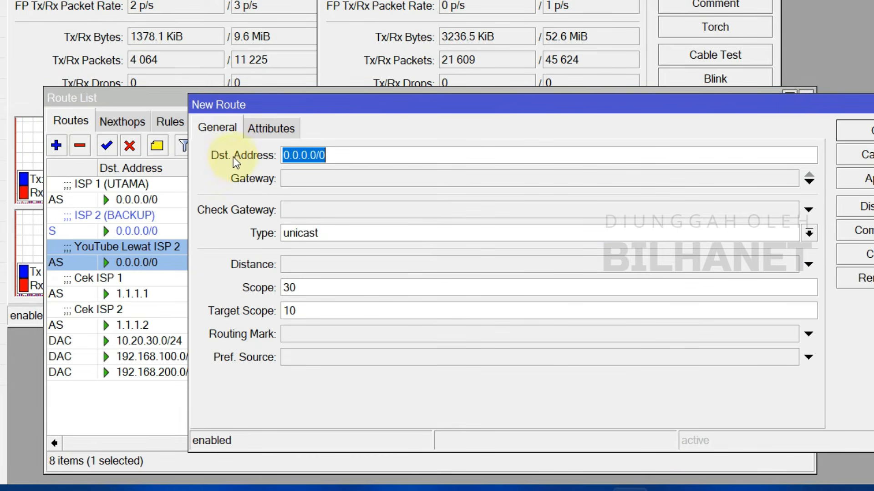
{"action": "left_click", "coordinate": [342, 155]}
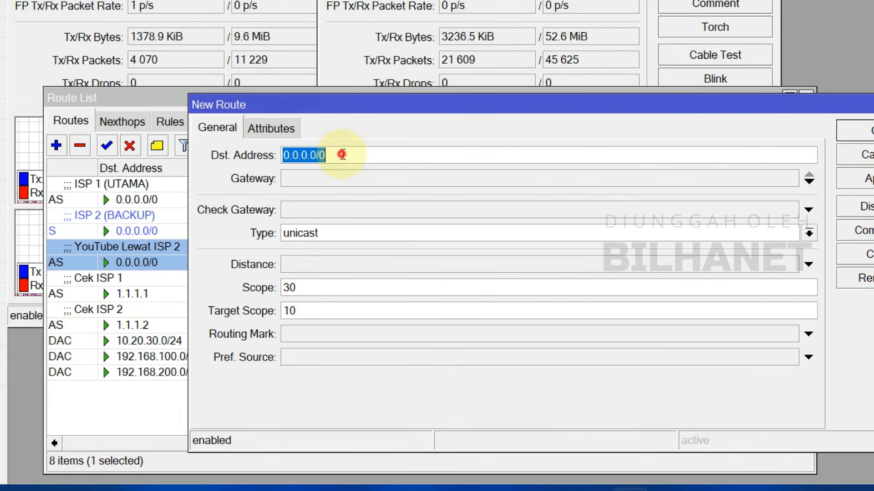
{"action": "left_click", "coordinate": [316, 181]}
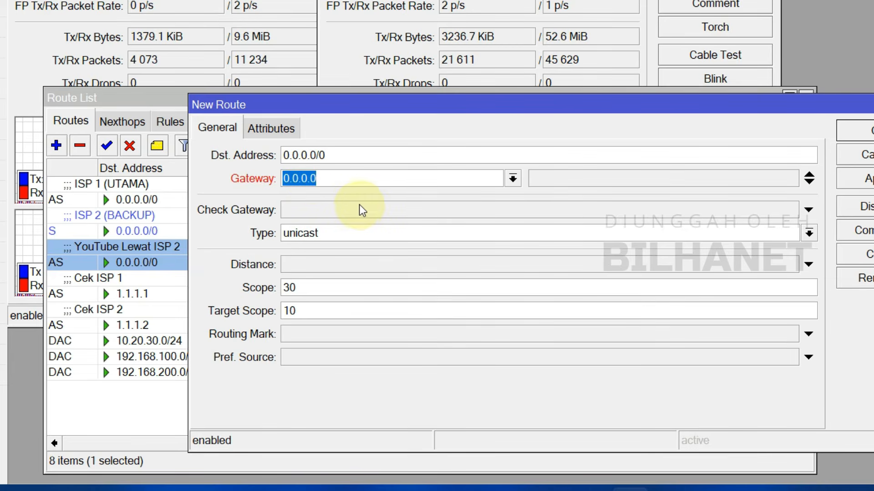
{"action": "type", "text": "1"}
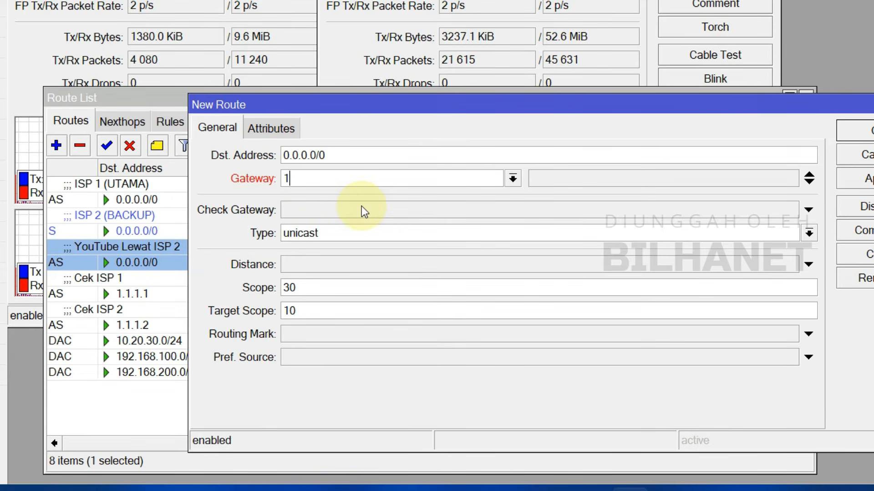
{"action": "type", "text": "92.168.100.1"}
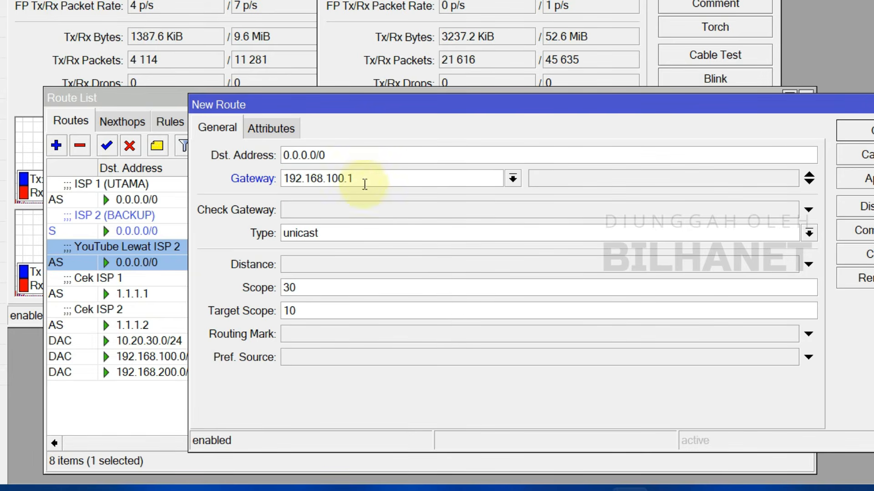
{"action": "left_click_drag", "start_coordinate": [363, 178], "coordinate": [285, 178]}
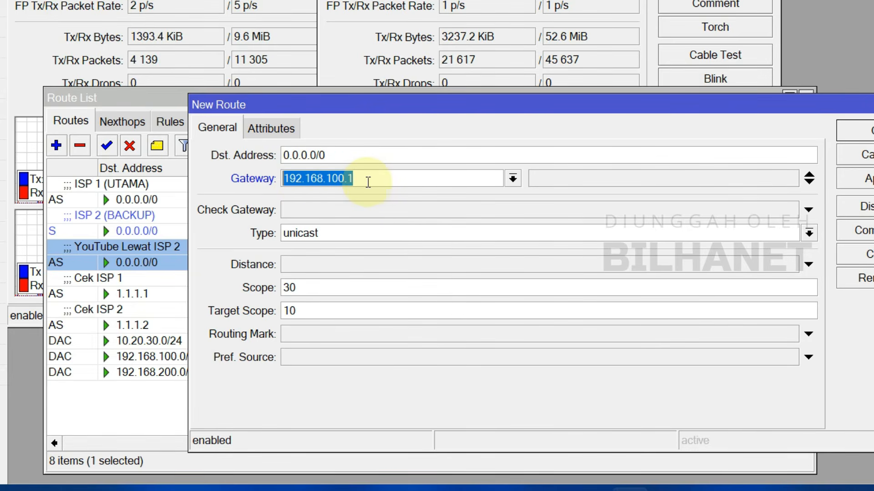
{"action": "left_click", "coordinate": [363, 179]}
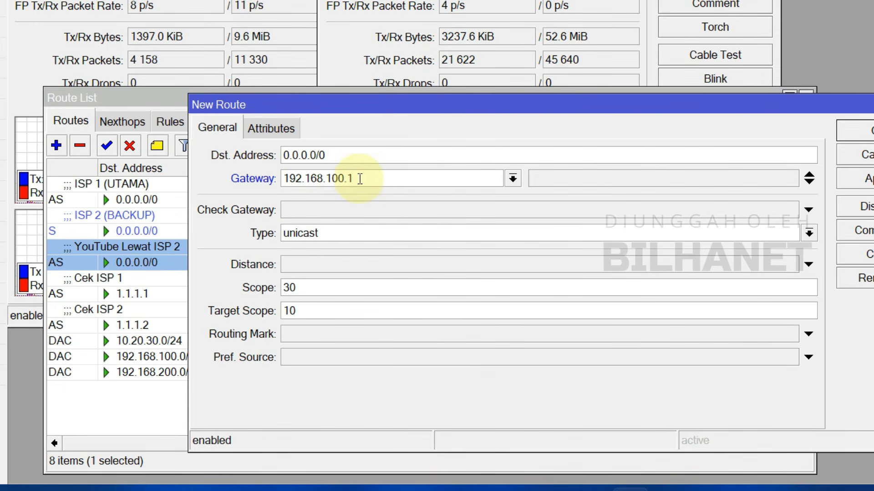
- Set the new route's check gateway to ping, its distance to 2 and its routing mark to Lewat-ISP2
{"action": "left_click", "coordinate": [296, 211]}
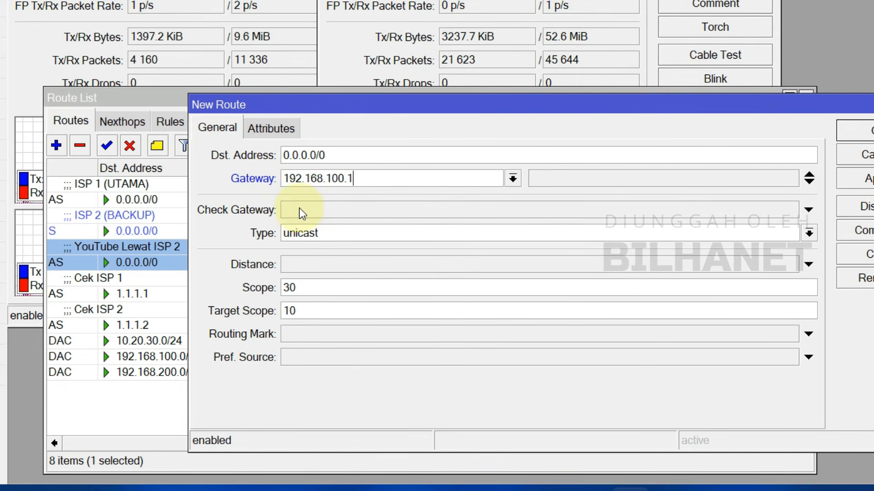
{"action": "left_click", "coordinate": [291, 270]}
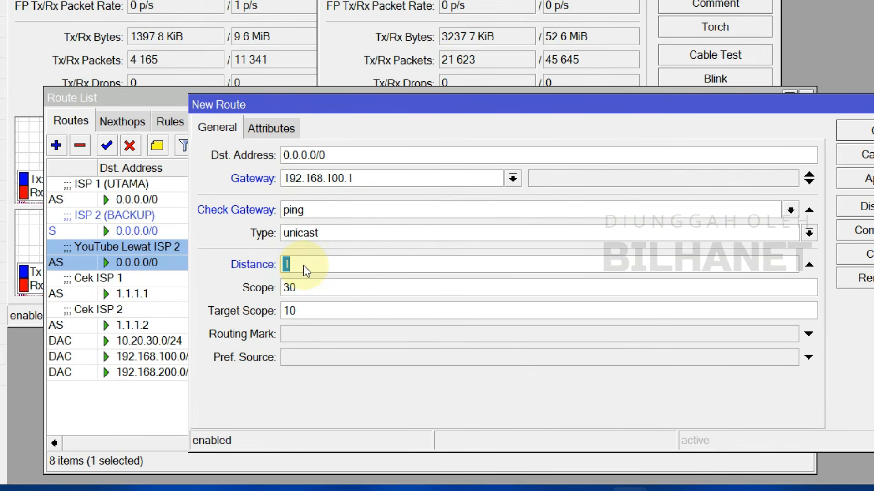
{"action": "left_click", "coordinate": [294, 265]}
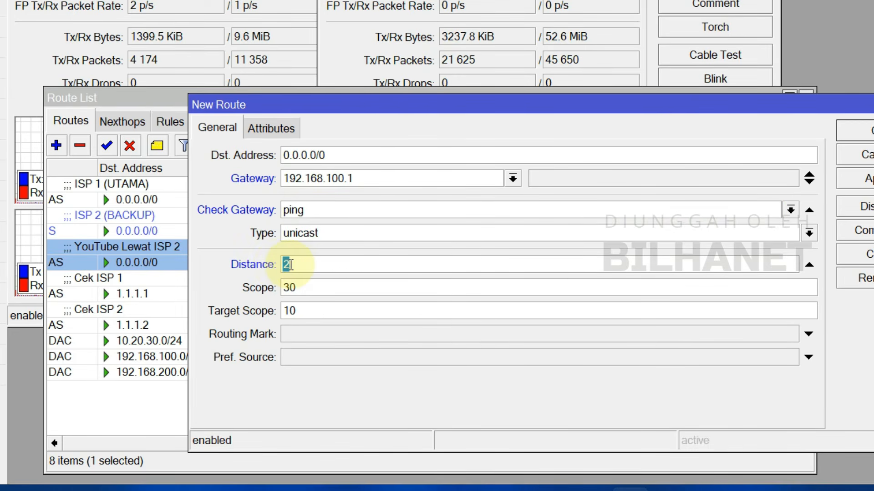
{"action": "left_click", "coordinate": [328, 337]}
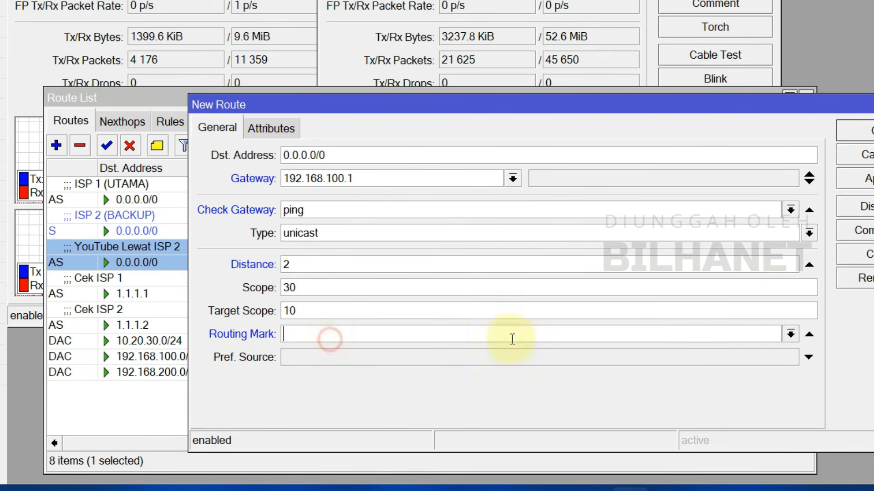
{"action": "left_click", "coordinate": [791, 334]}
{"action": "left_click", "coordinate": [350, 365]}
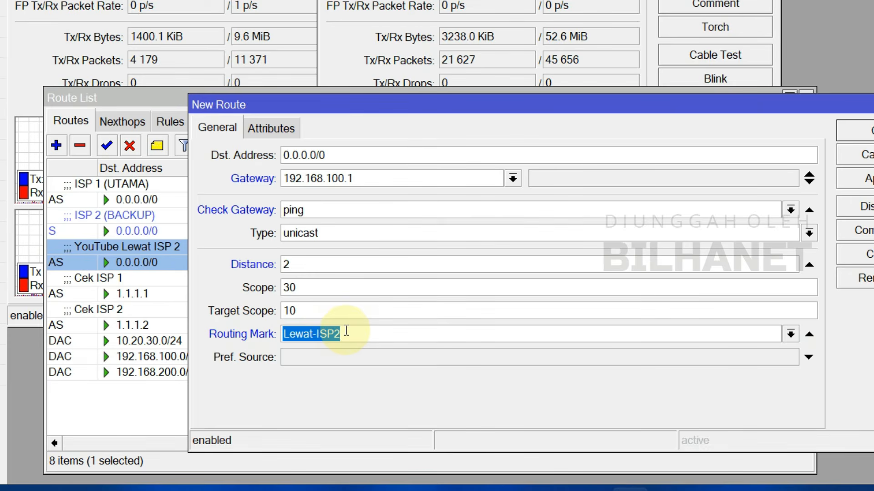
{"action": "left_click", "coordinate": [346, 330]}
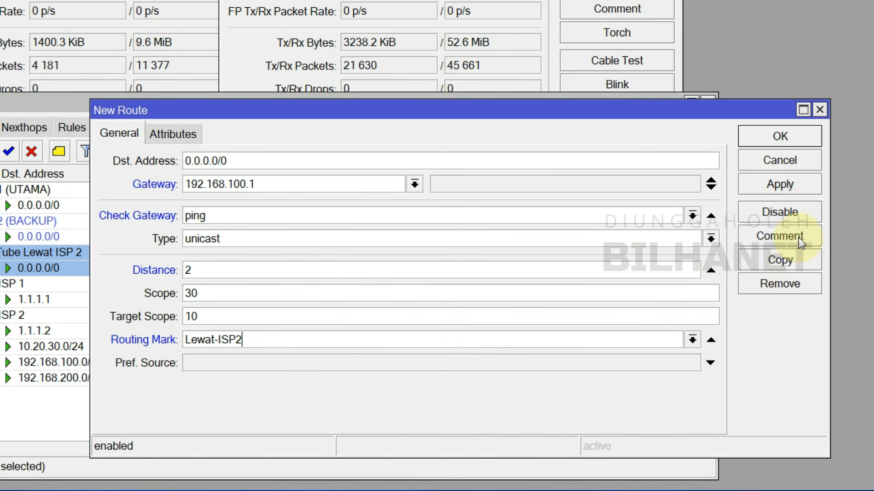
- Comment the new route as "Backup YouTube Lewat ISP 1" and save it
{"action": "left_click", "coordinate": [800, 243]}
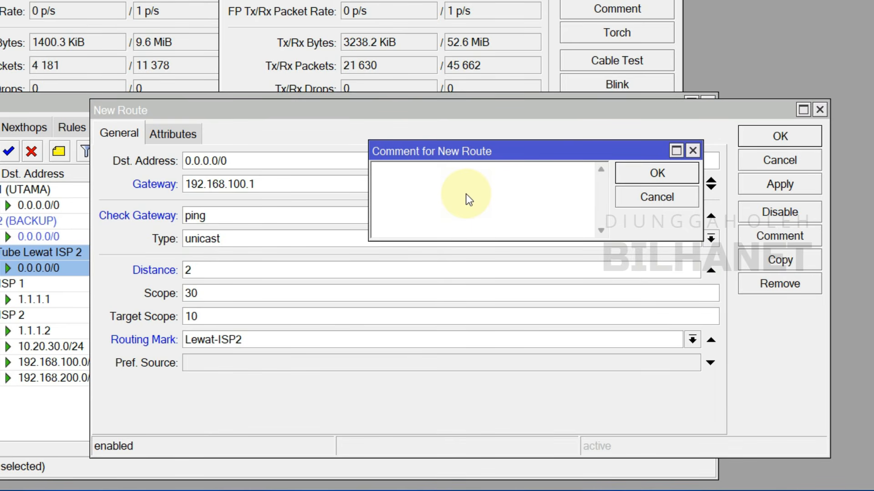
{"action": "type", "text": "Backu"}
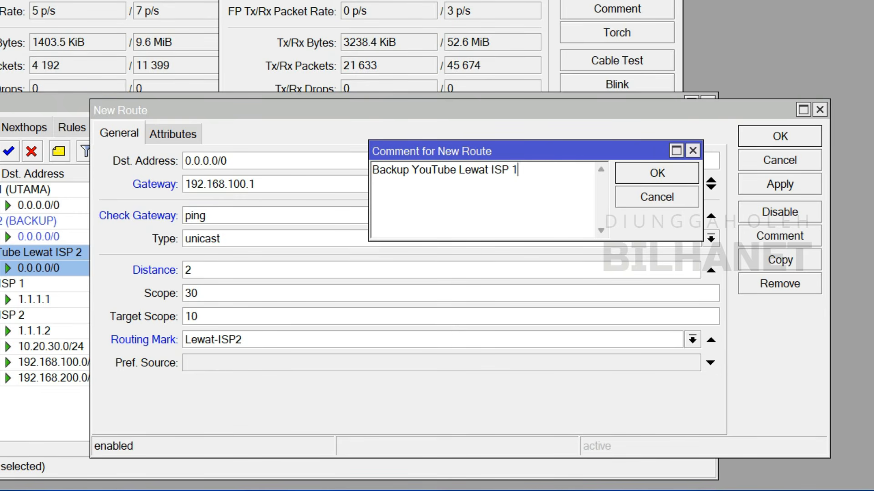
{"action": "left_click", "coordinate": [796, 186]}
{"action": "left_click", "coordinate": [779, 133]}
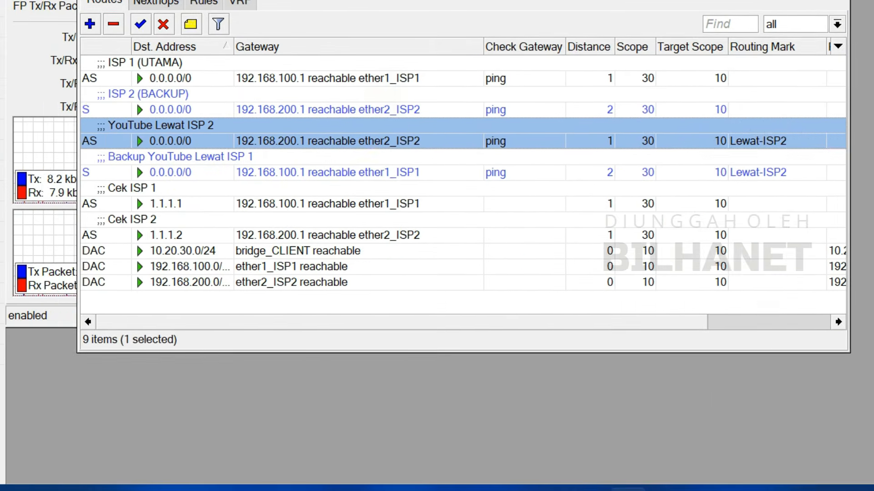
- Compare the YouTube Lewat ISP 2 route with its ISP 1 backup route, then shift the route list to uncover the interface traffic
{"action": "left_click", "coordinate": [197, 157]}
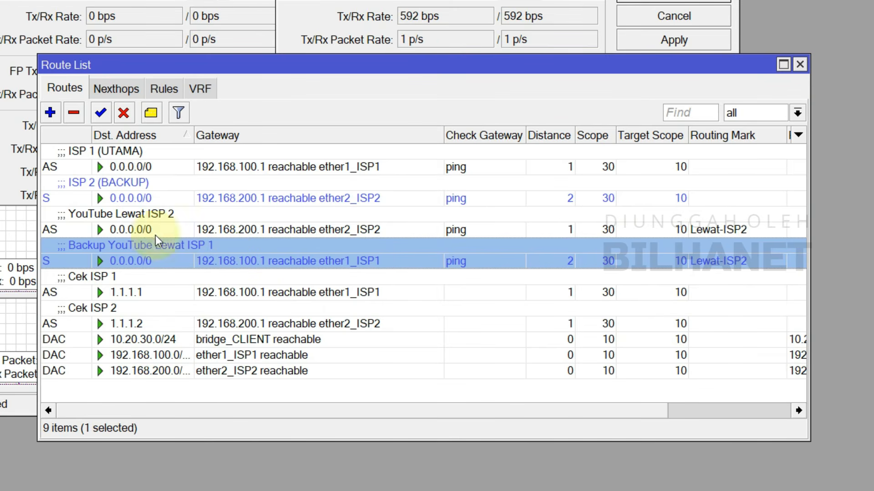
{"action": "left_click", "coordinate": [239, 230]}
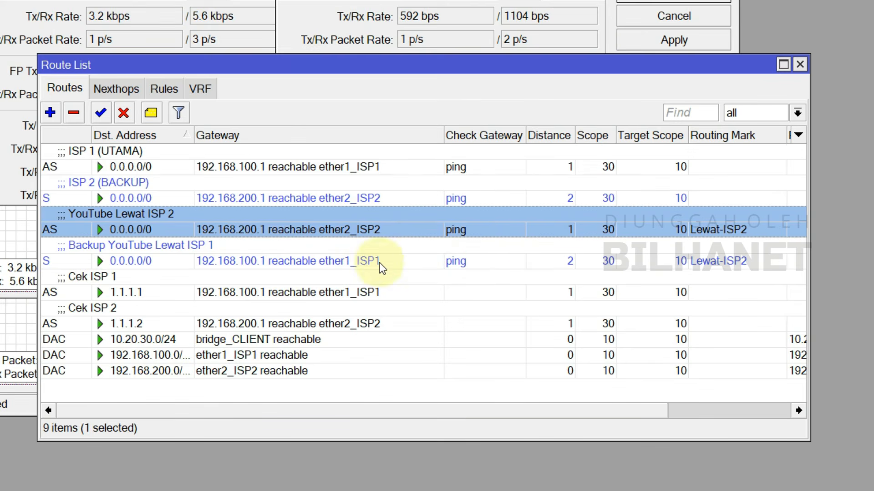
{"action": "left_click", "coordinate": [335, 262]}
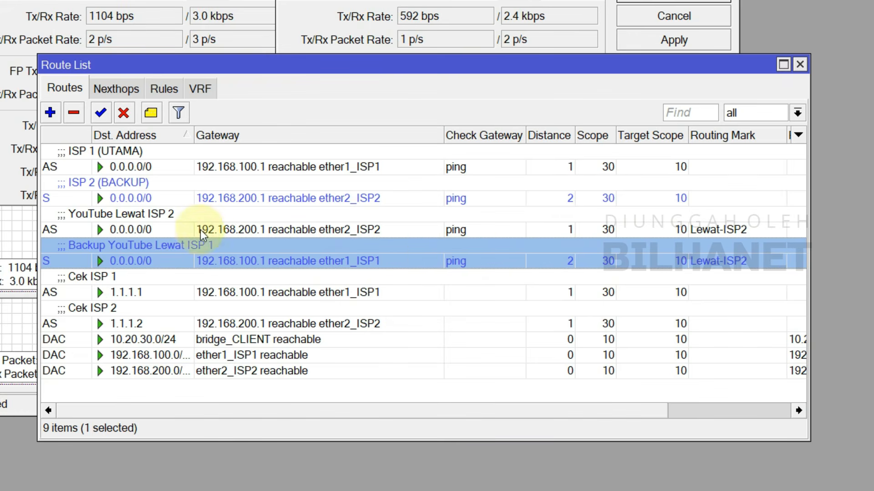
{"action": "left_click", "coordinate": [232, 227]}
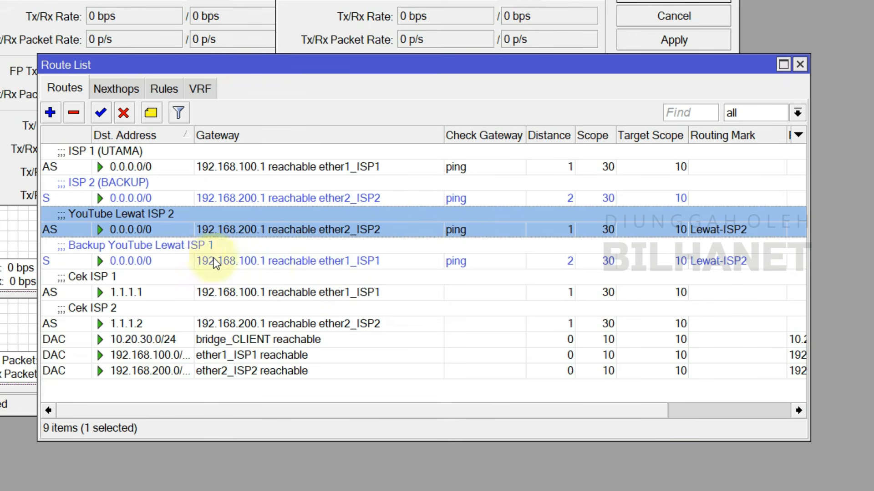
{"action": "left_click", "coordinate": [344, 263]}
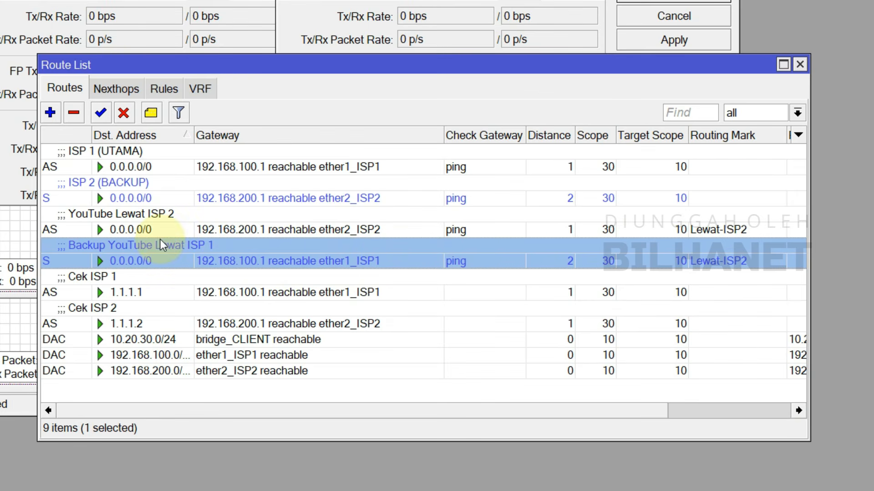
{"action": "left_click", "coordinate": [254, 231]}
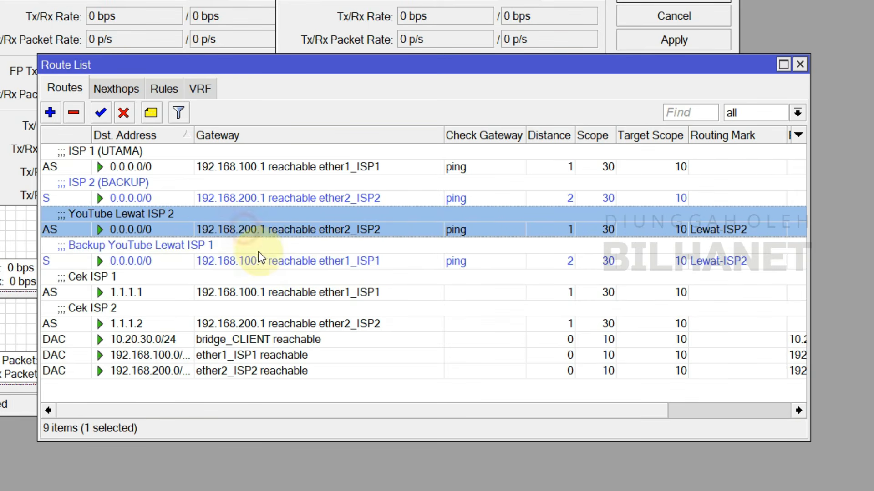
{"action": "left_click", "coordinate": [255, 248]}
{"action": "left_click", "coordinate": [254, 232]}
{"action": "left_click", "coordinate": [255, 245]}
{"action": "left_click", "coordinate": [254, 230]}
{"action": "left_click", "coordinate": [255, 248]}
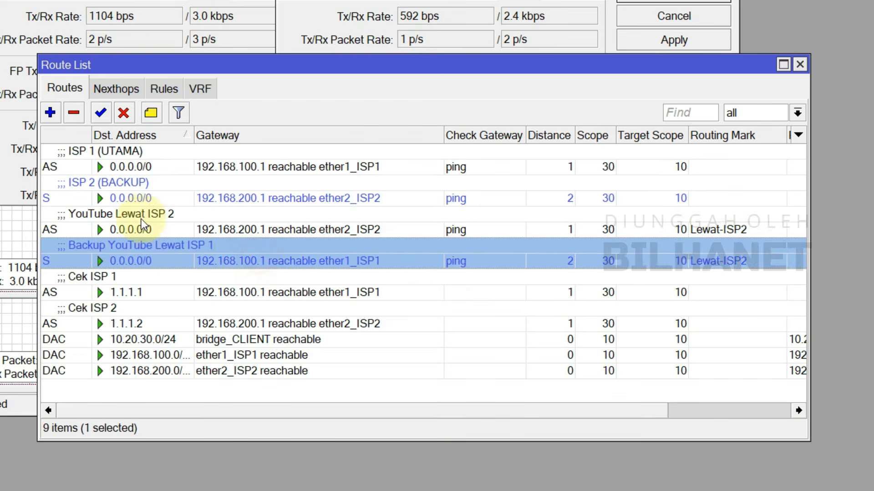
{"action": "left_click", "coordinate": [254, 231]}
{"action": "left_click", "coordinate": [253, 248]}
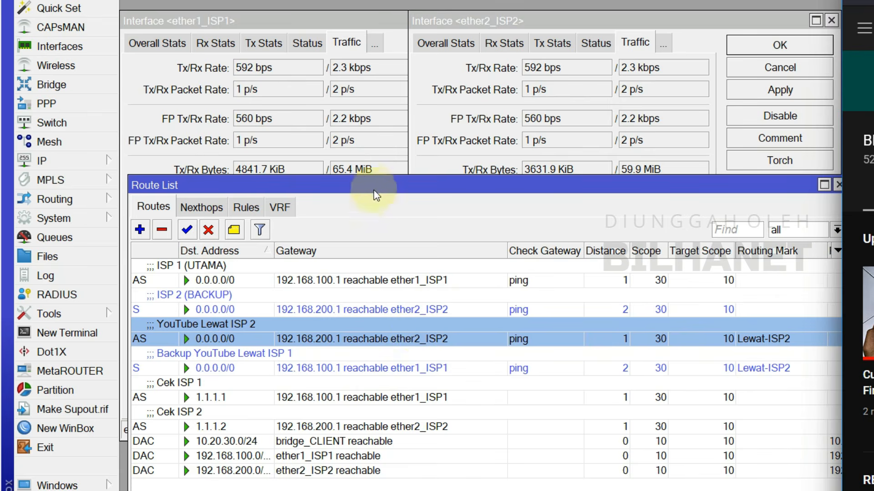
{"action": "left_click_drag", "start_coordinate": [372, 190], "coordinate": [369, 214]}
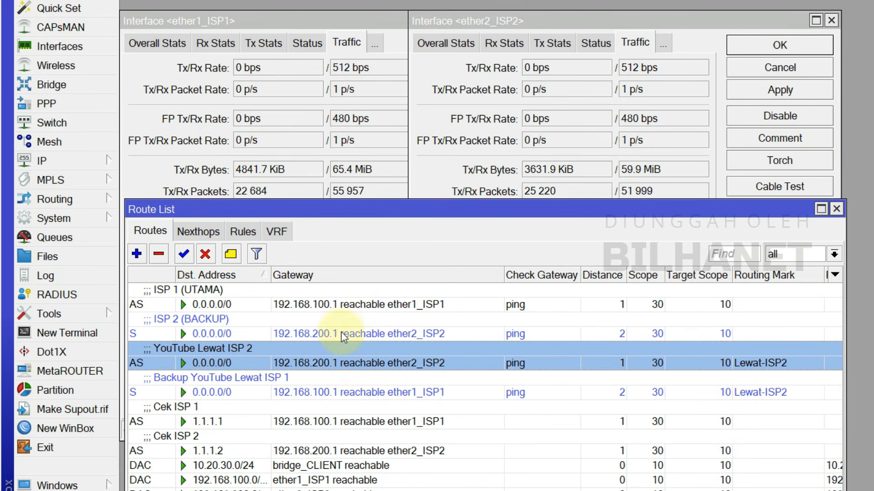